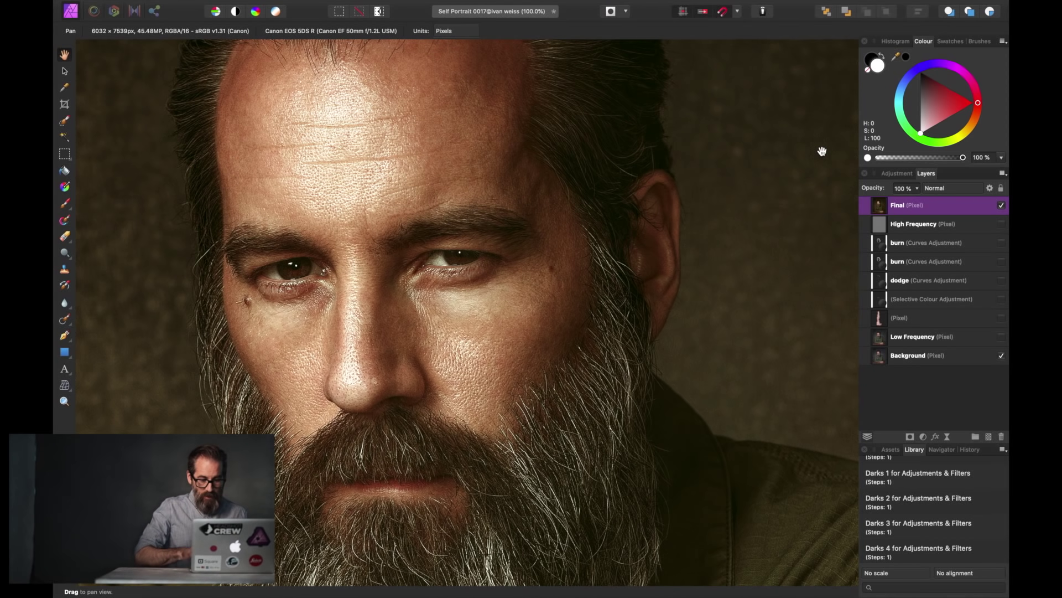
# Hide the Final layer and make the Low Frequency and High Frequency layers visible
pyautogui.press('super+0')
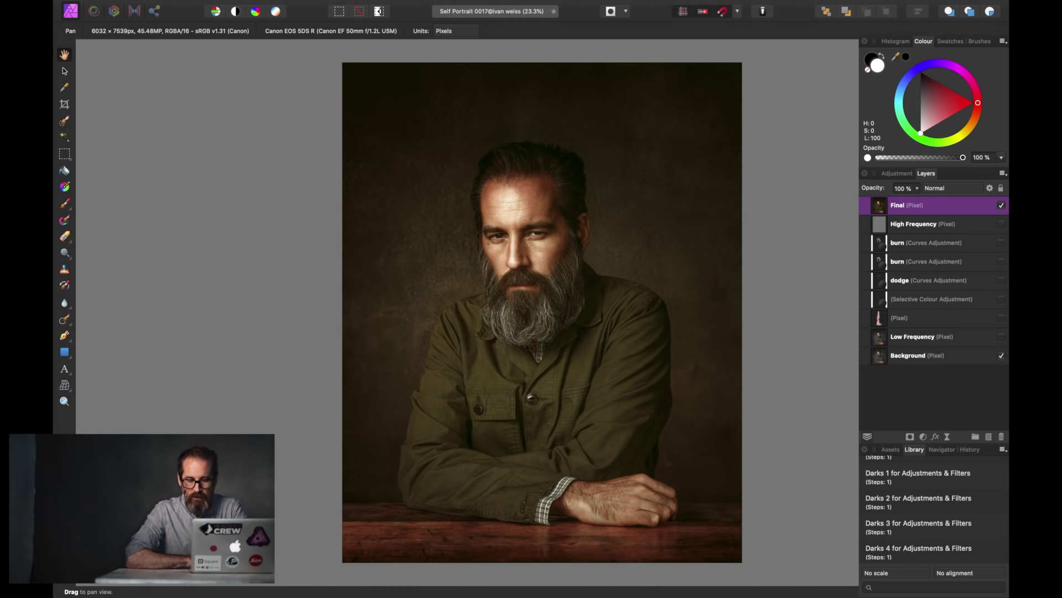
pyautogui.click(1002, 205)
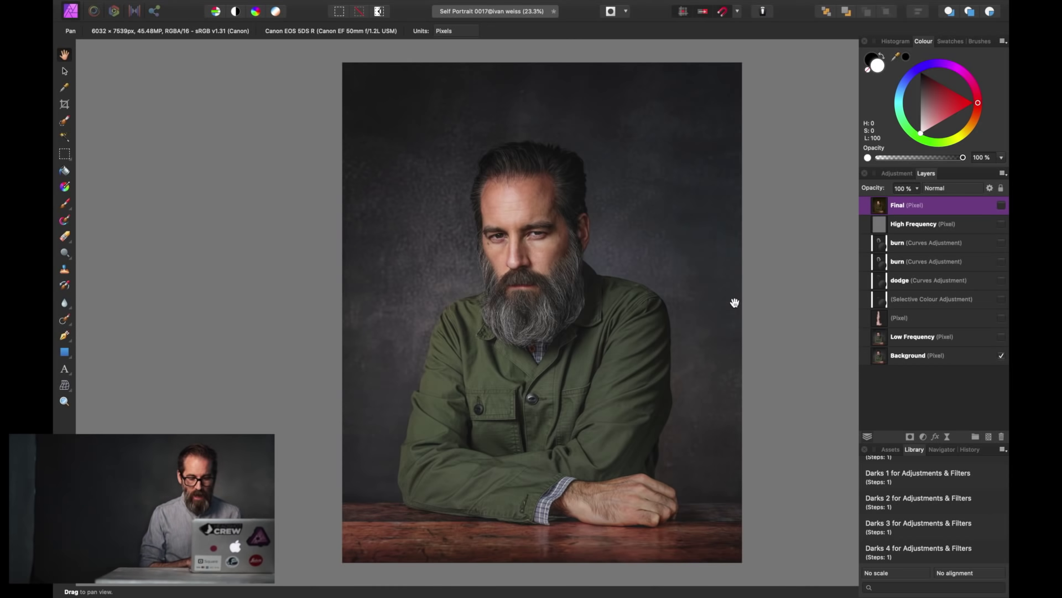
pyautogui.click(938, 360)
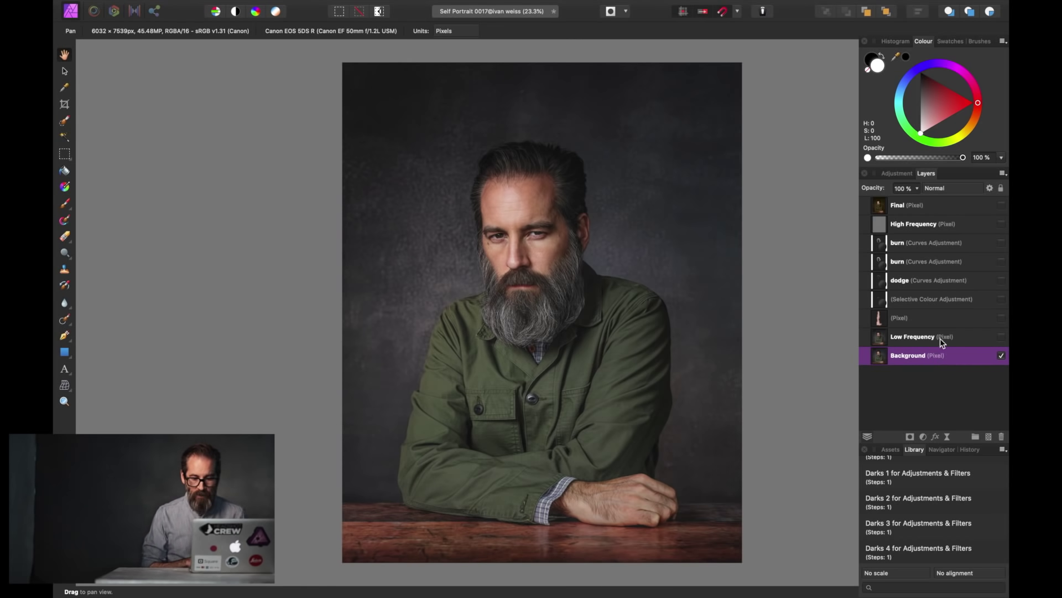
pyautogui.click(944, 338)
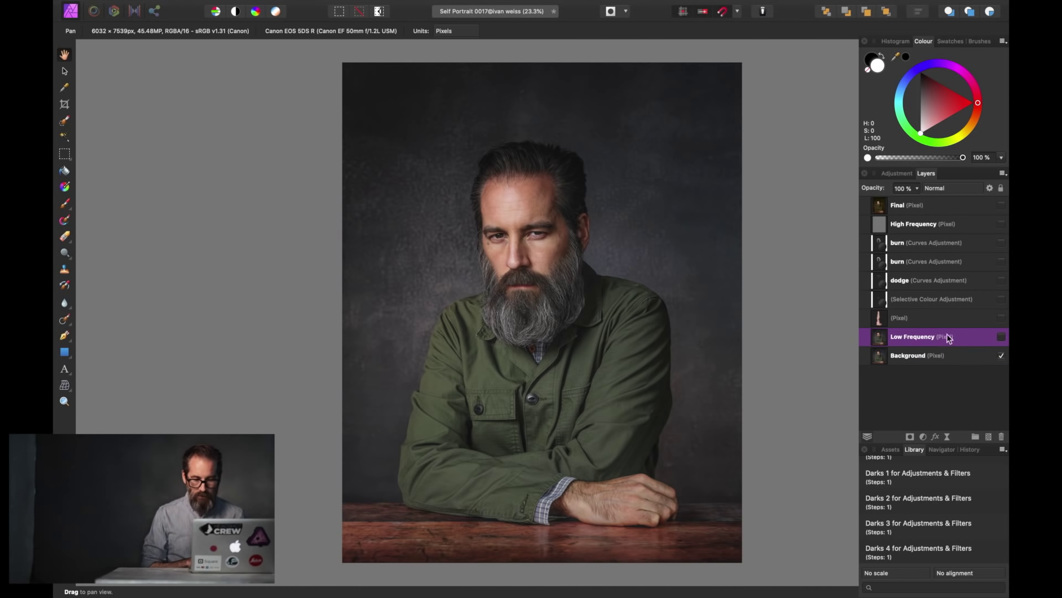
pyautogui.keyDown('super'); pyautogui.click(964, 230); pyautogui.keyUp('super')
pyautogui.click(1000, 225)
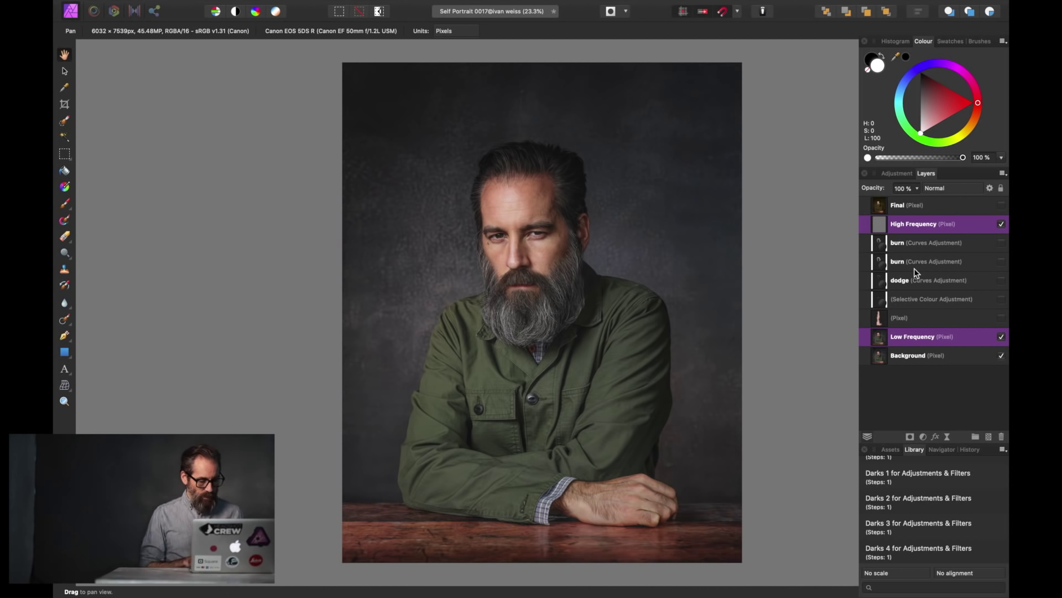
# Make the unnamed pixel layer directly above Low Frequency visible while viewing the face at 100%
pyautogui.press('super+1')
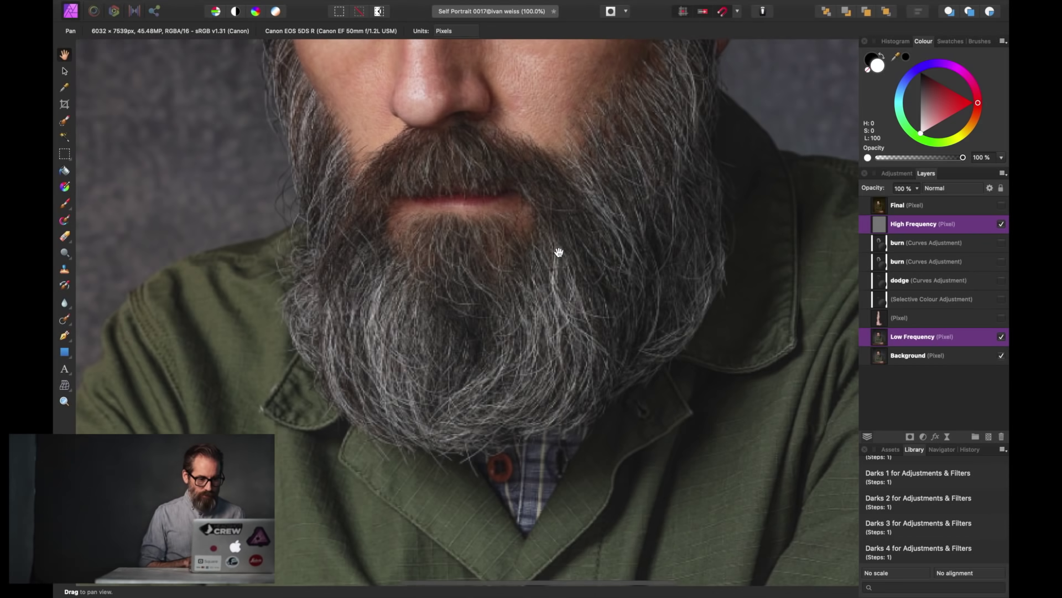
pyautogui.scroll(10, 559, 253)
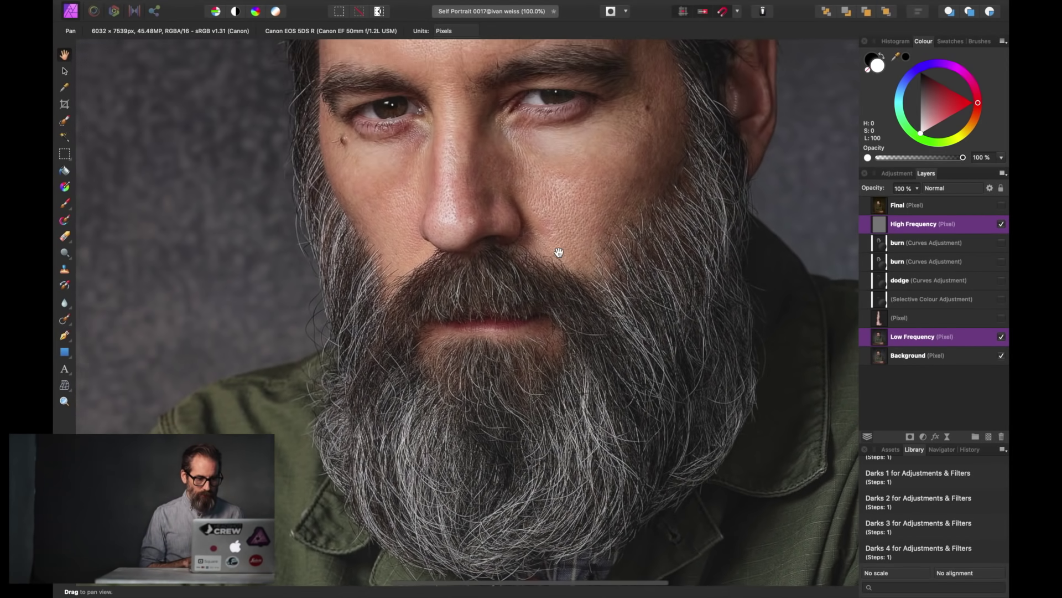
pyautogui.scroll(5, 559, 252)
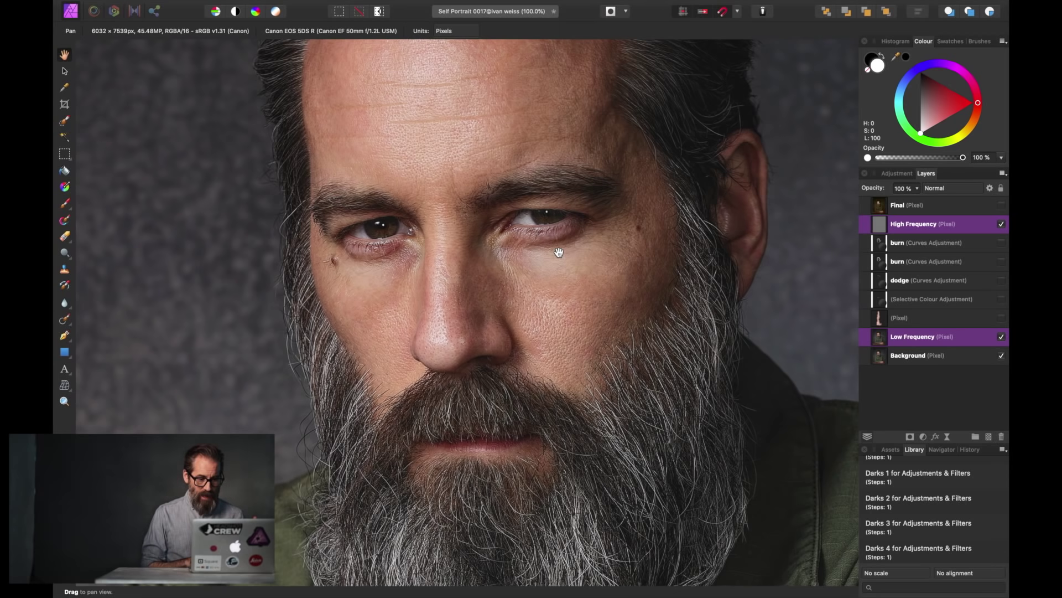
pyautogui.scroll(4, 559, 252)
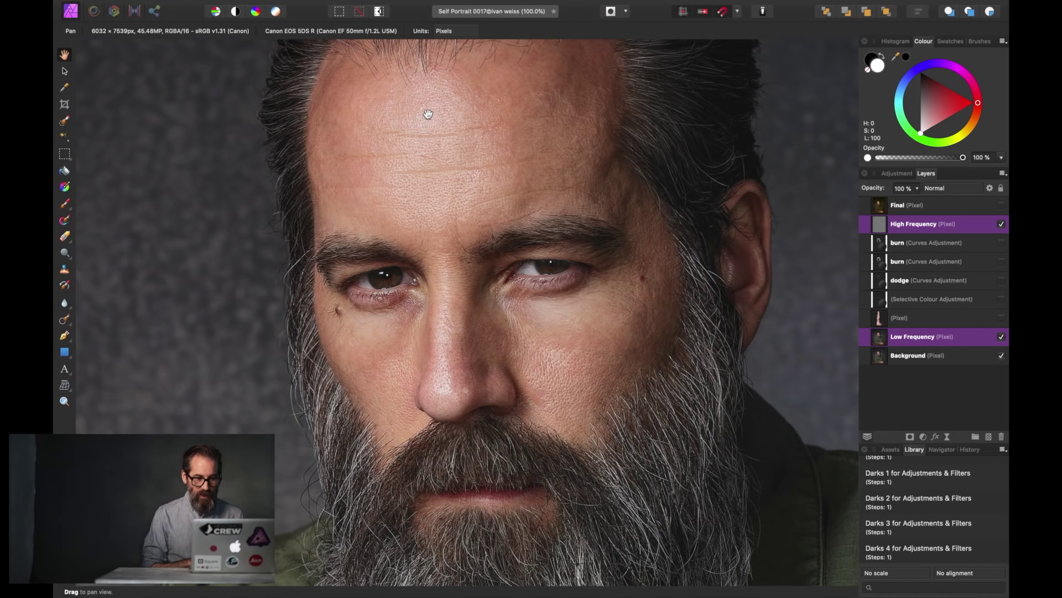
pyautogui.click(906, 320)
pyautogui.click(1001, 318)
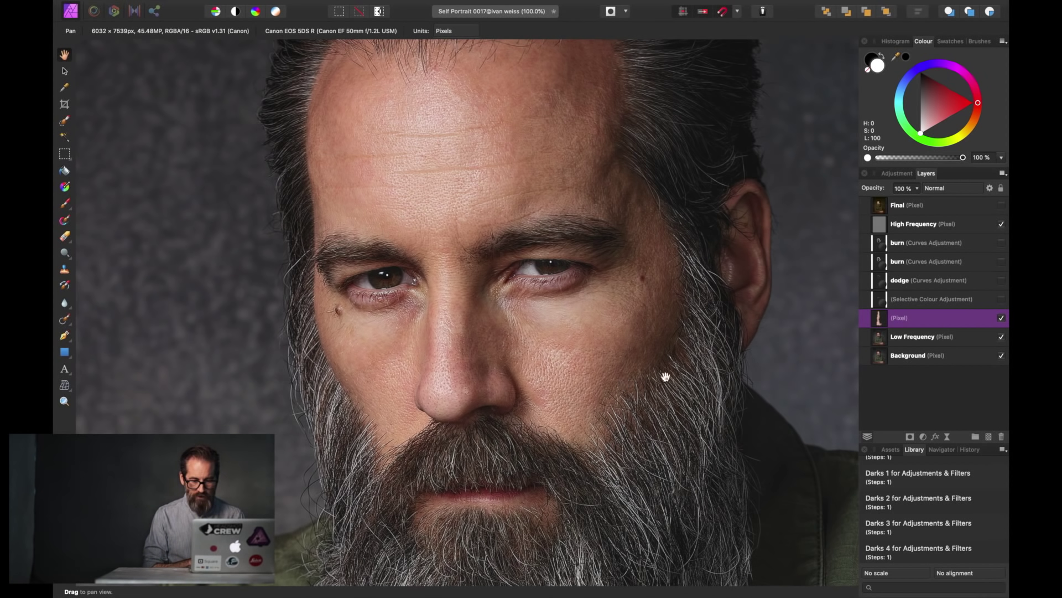
# Make the Selective Colour adjustment visible and toggle it to compare the skin tones before and after
pyautogui.click(922, 302)
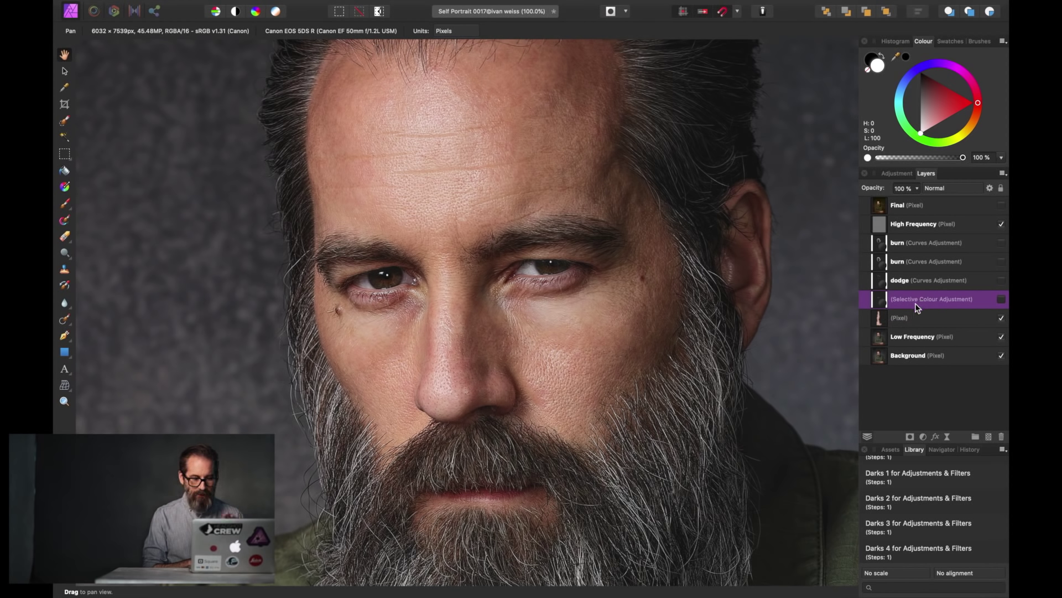
pyautogui.click(1001, 300)
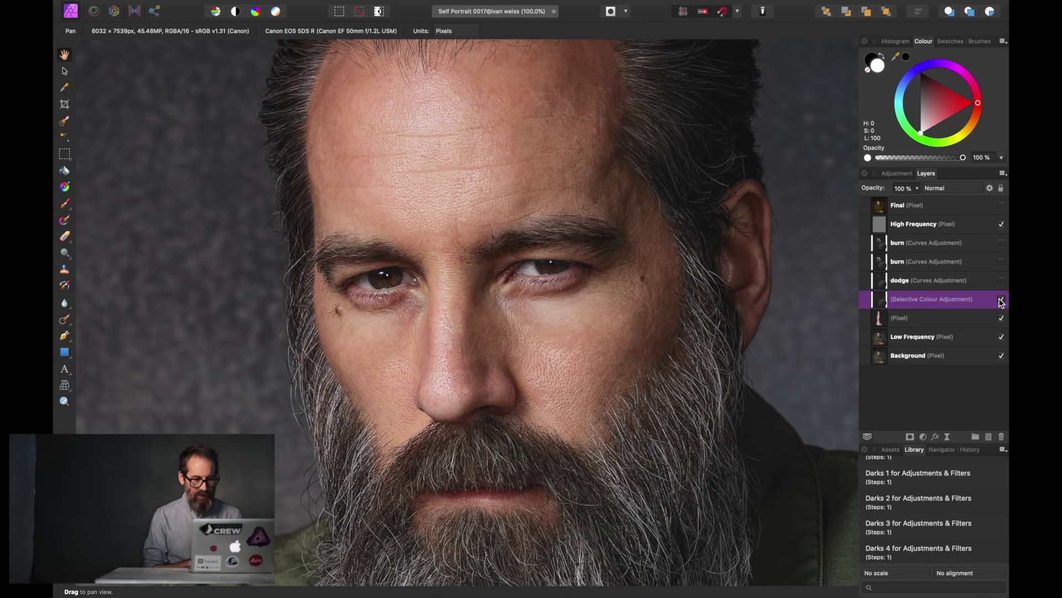
pyautogui.click(1001, 299)
pyautogui.click(1001, 299)
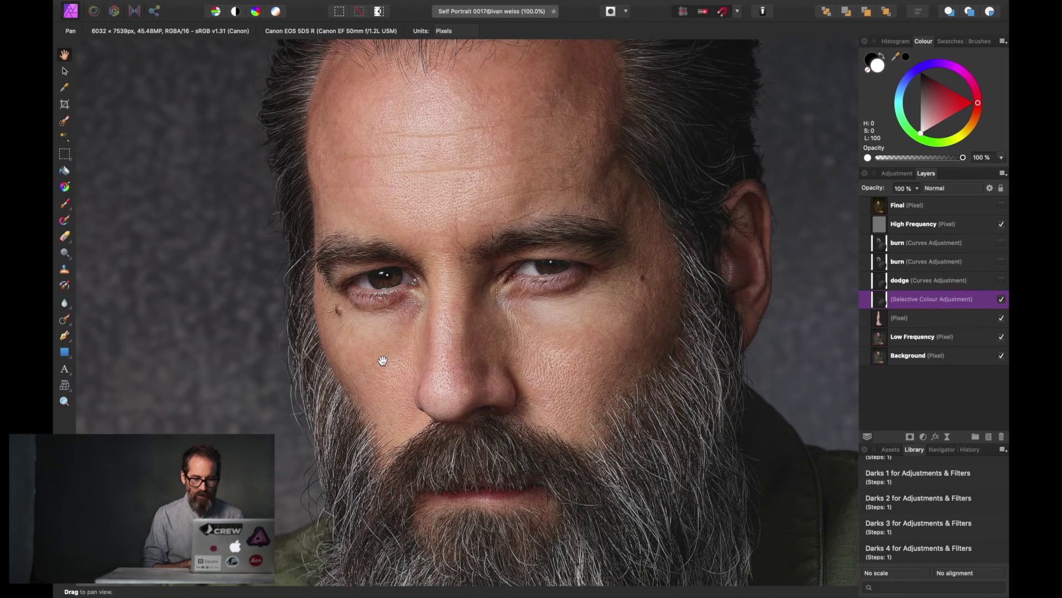
pyautogui.click(1002, 299)
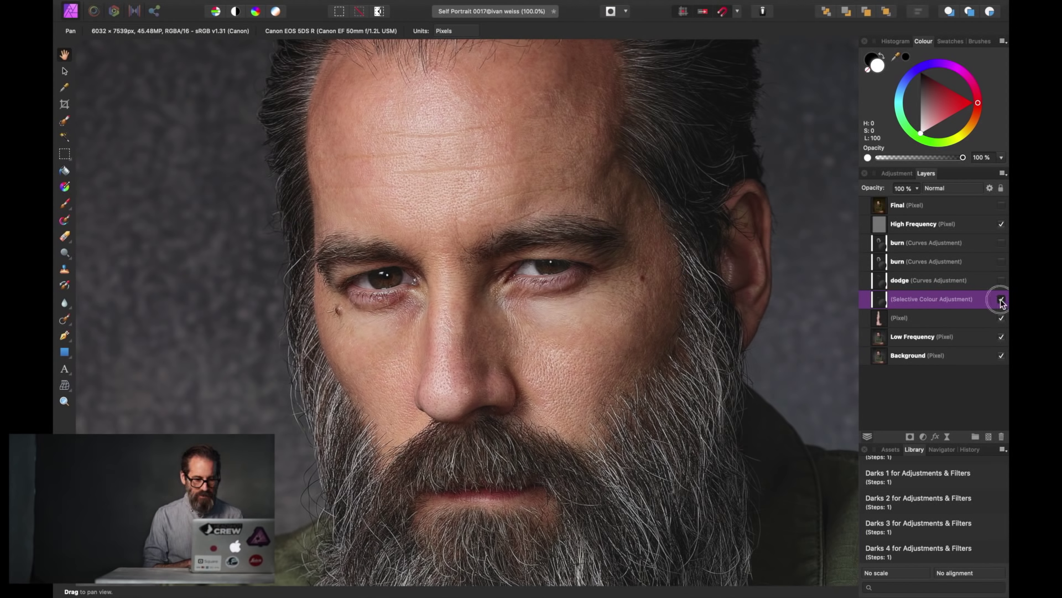
pyautogui.click(1001, 299)
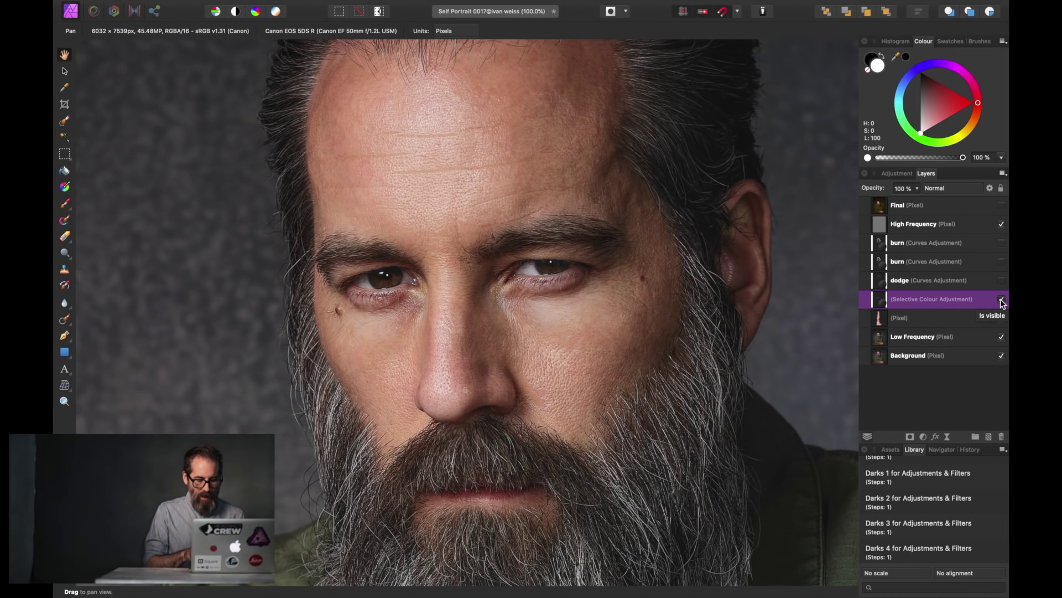
# Make the dodge curves layer and both burn curves layers visible together, with the whole portrait in view
pyautogui.press('super+0')
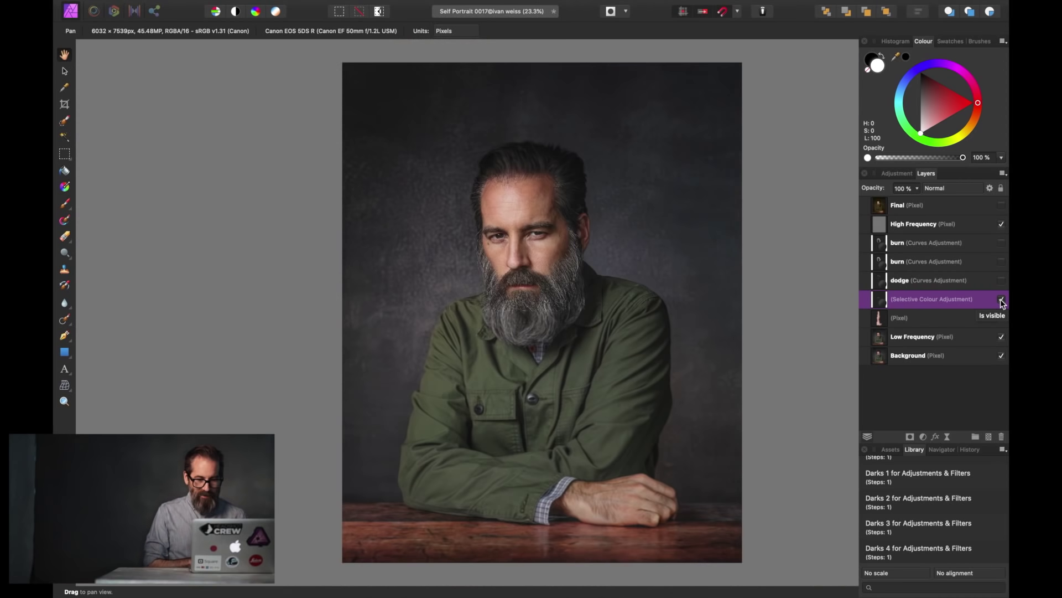
pyautogui.click(944, 282)
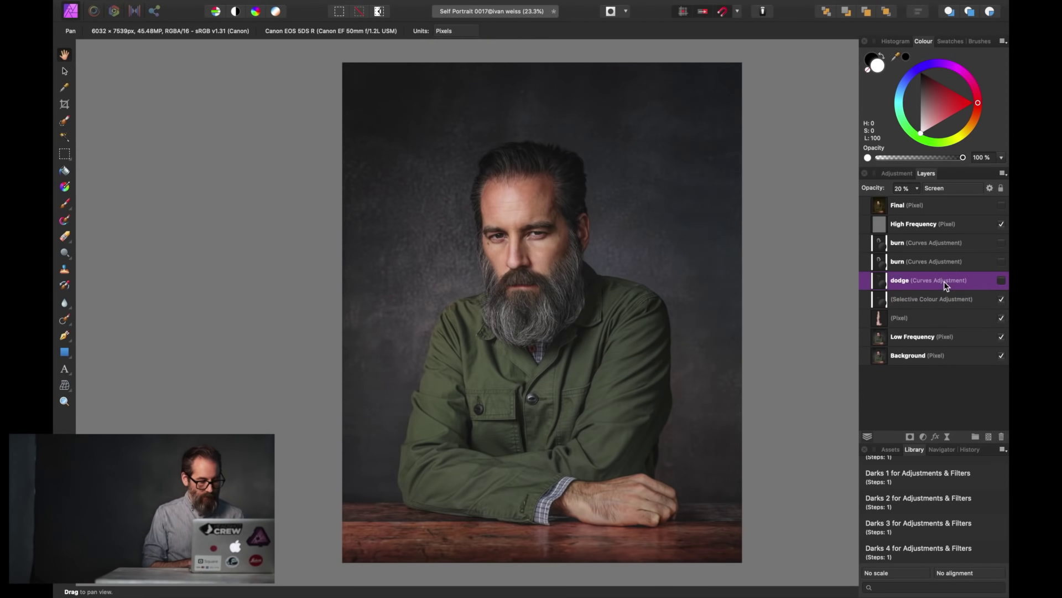
pyautogui.keyDown('shift'); pyautogui.click(960, 249); pyautogui.keyUp('shift')
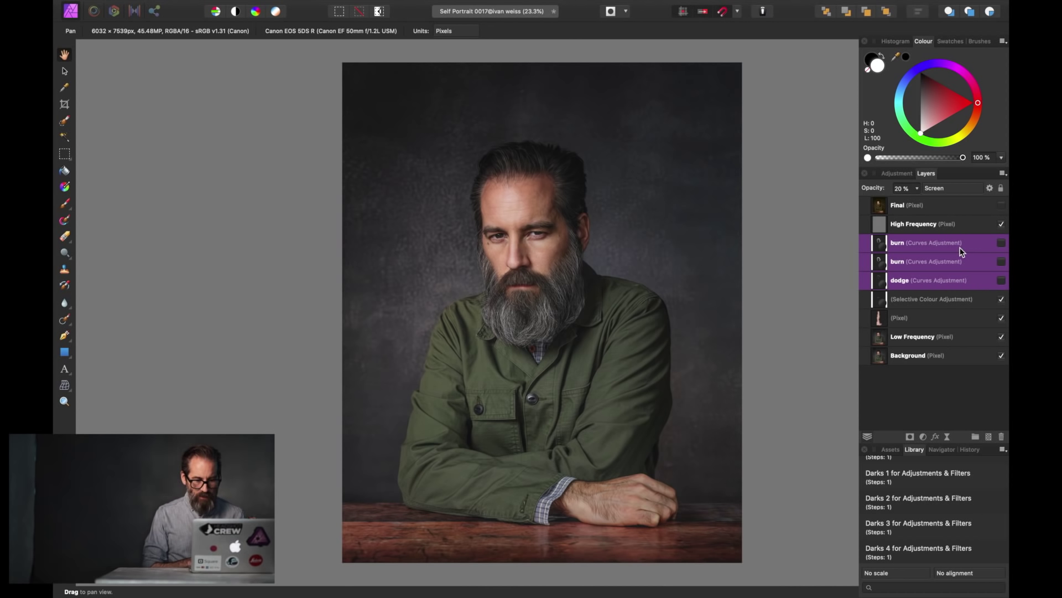
pyautogui.click(1001, 244)
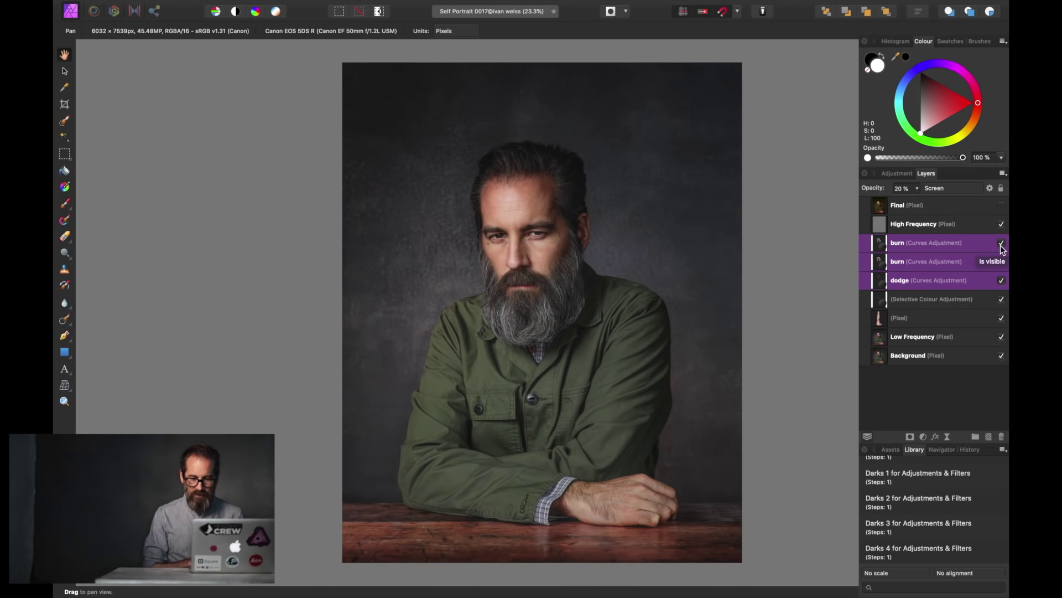
# Add a LUT adjustment above the High Frequency layer and load WinterGreens.cube into it
pyautogui.click(950, 228)
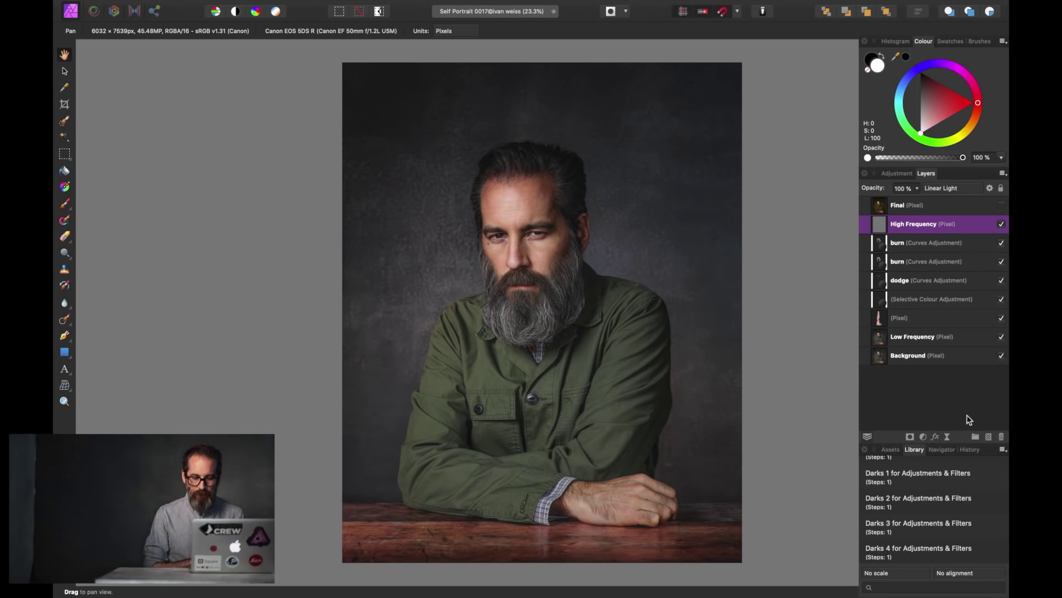
pyautogui.click(924, 437)
pyautogui.scroll(-4, 919, 498)
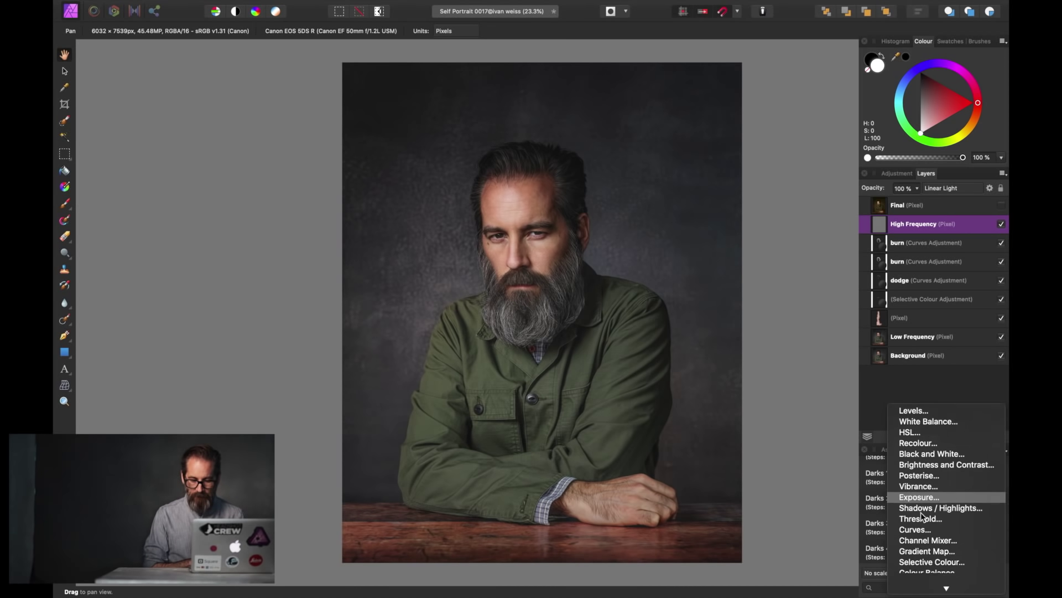
pyautogui.click(912, 563)
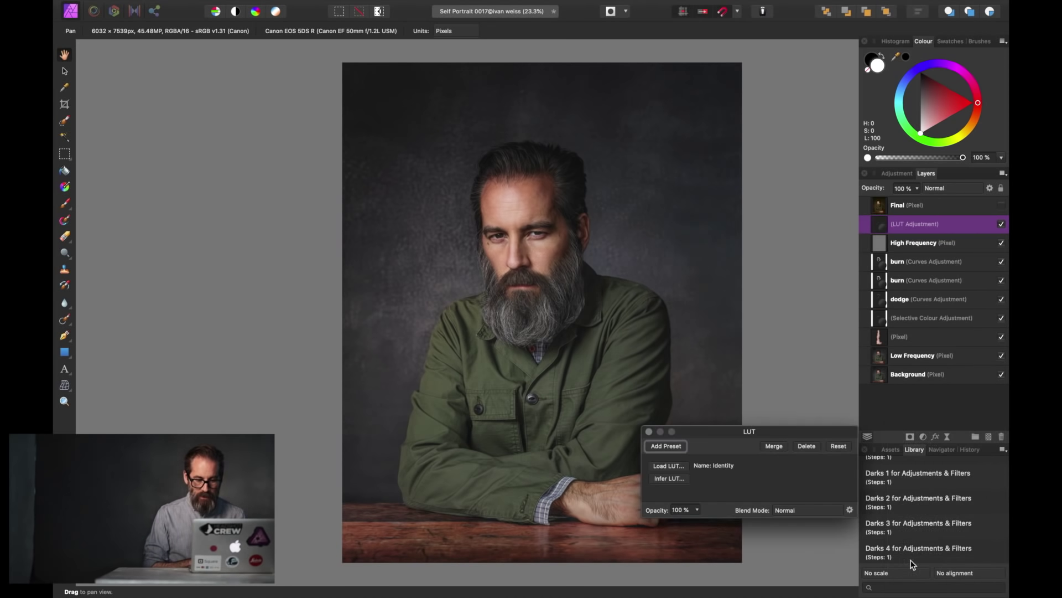
pyautogui.click(674, 466)
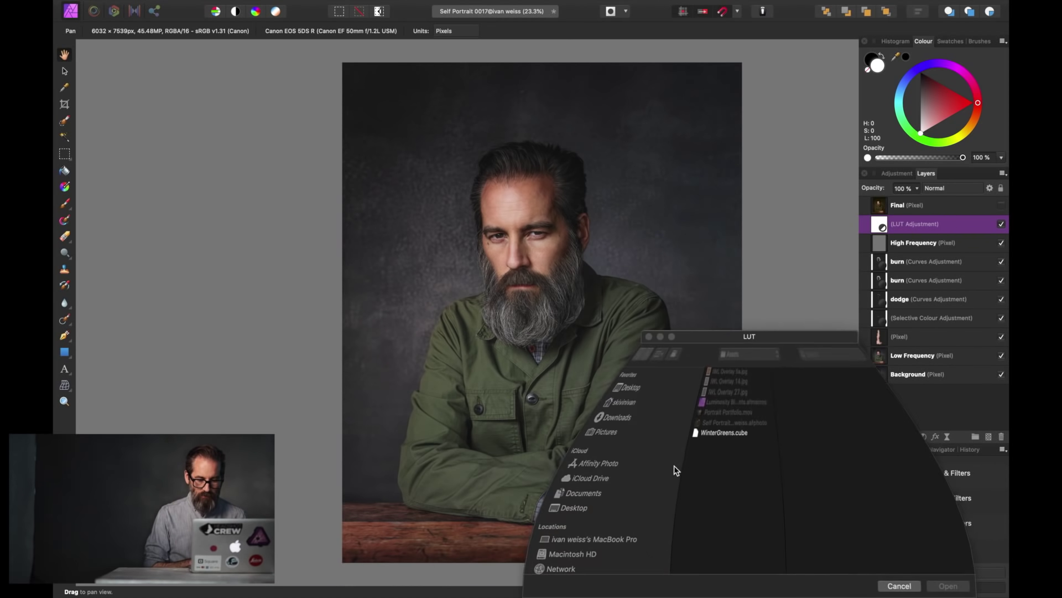
pyautogui.click(711, 435)
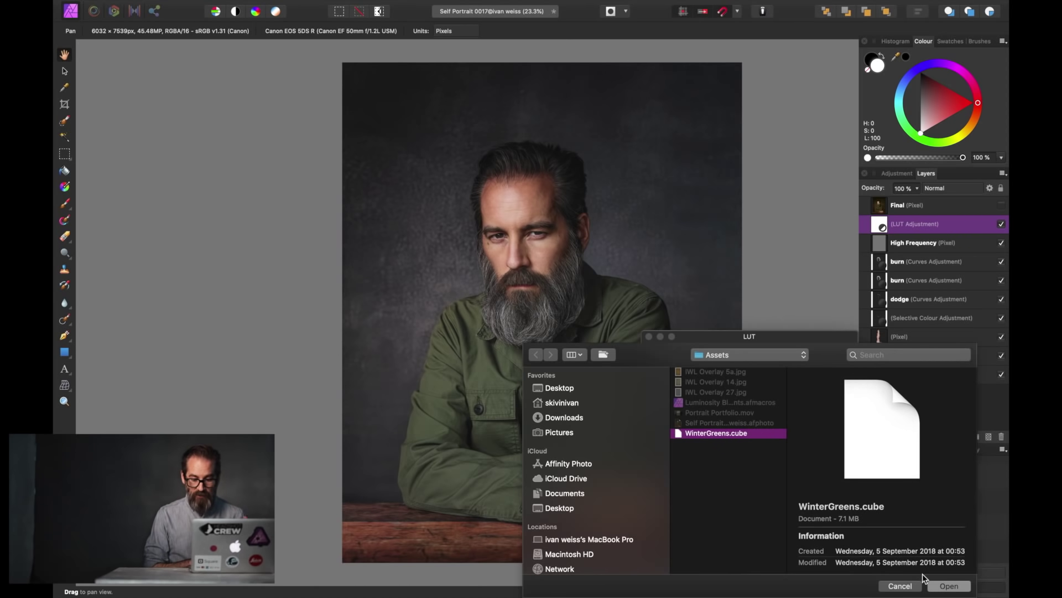
pyautogui.click(942, 586)
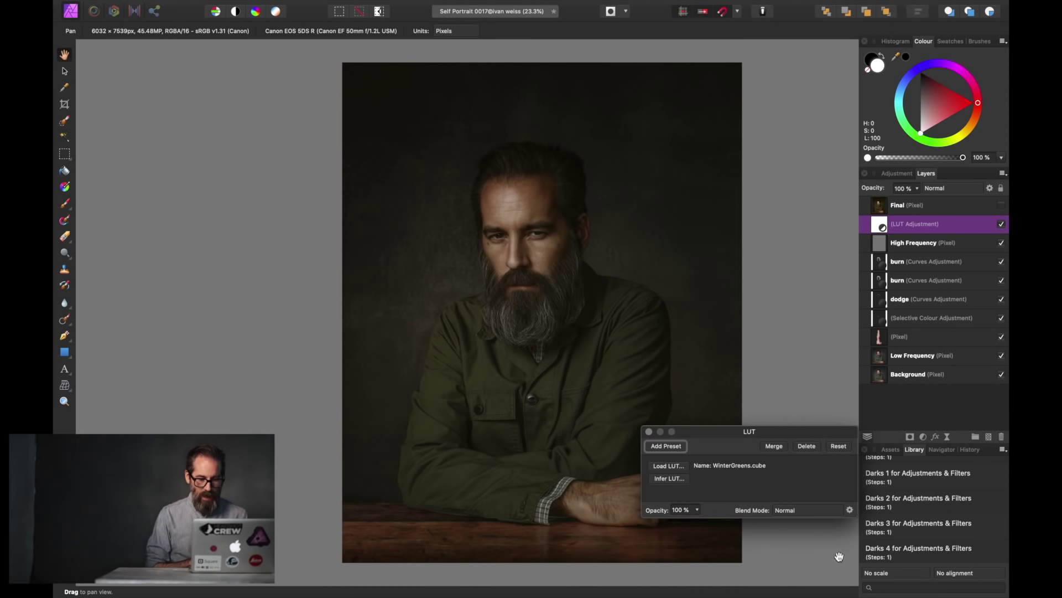
pyautogui.click(649, 431)
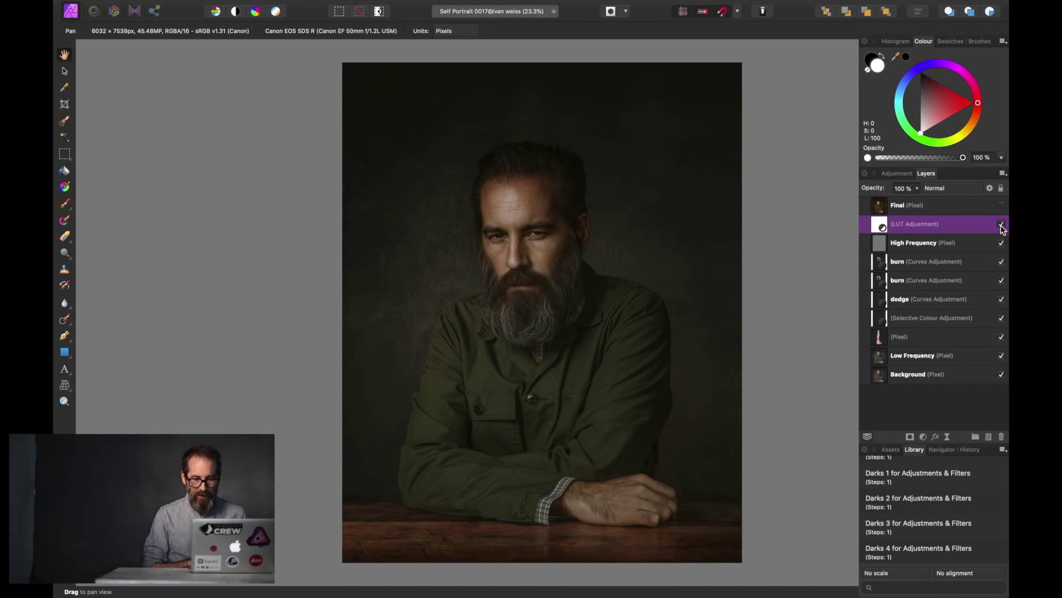
# Show the histogram and compare it with the LUT adjustment switched off and on
pyautogui.click(890, 40)
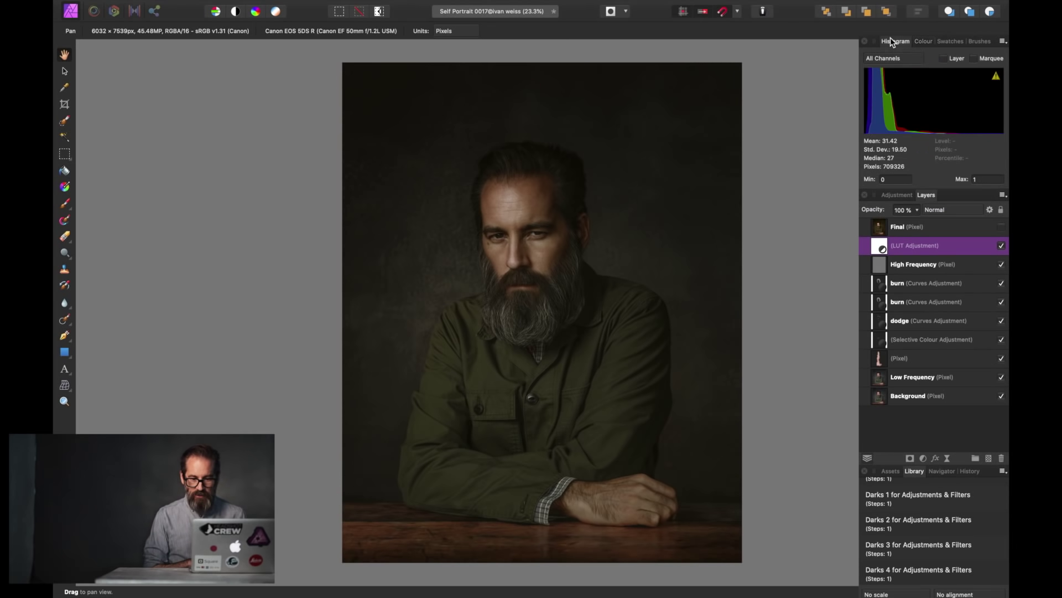
pyautogui.click(1002, 246)
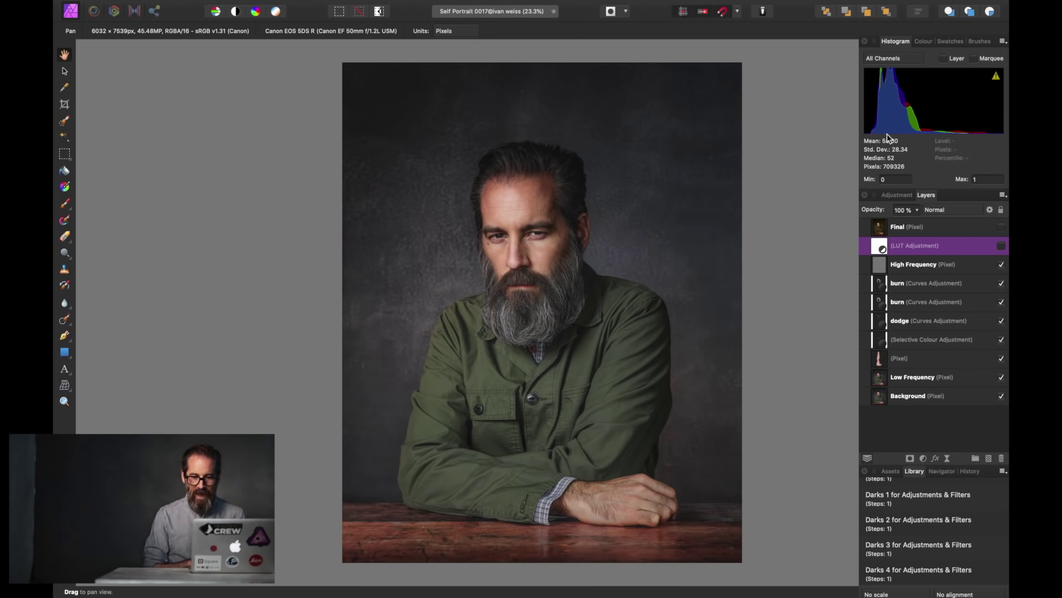
pyautogui.click(1001, 246)
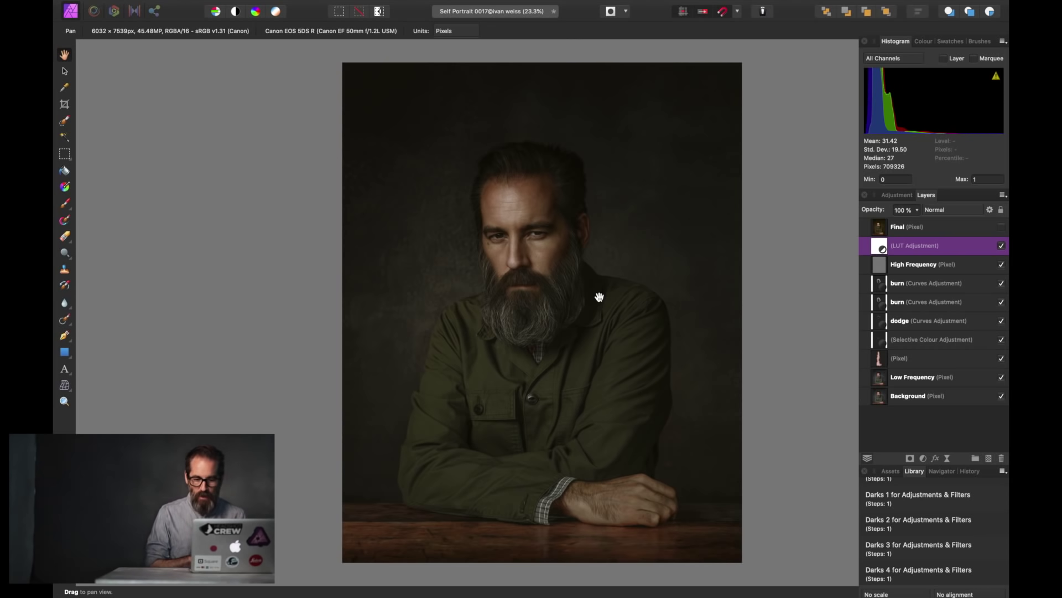
# Add a Curves adjustment above the LUT adjustment, raising the highlights and pulling the lower midtones back toward the diagonal for contrast
pyautogui.click(923, 460)
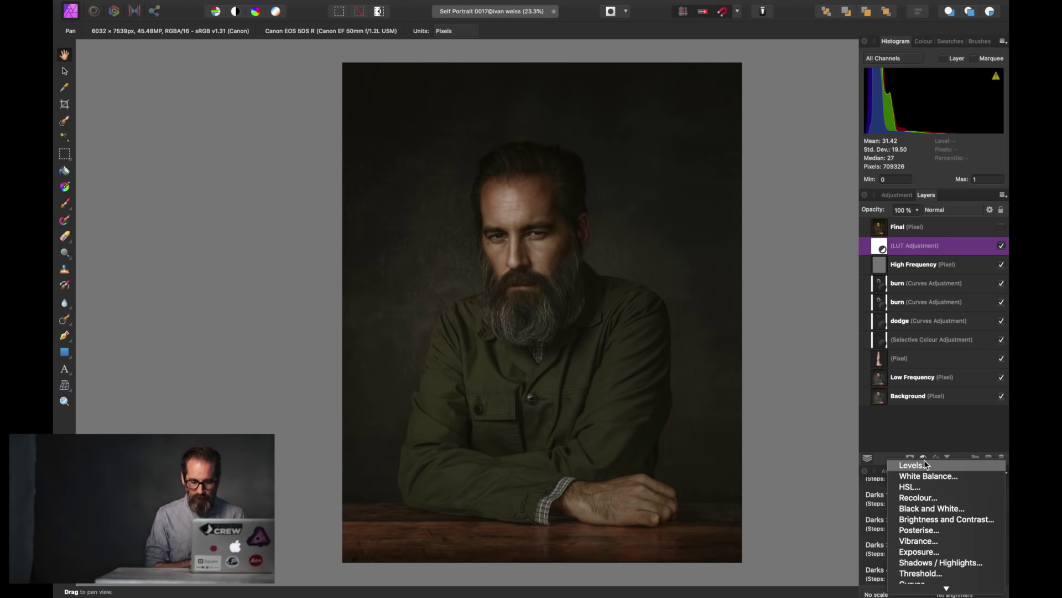
pyautogui.scroll(-3, 927, 517)
pyautogui.click(929, 519)
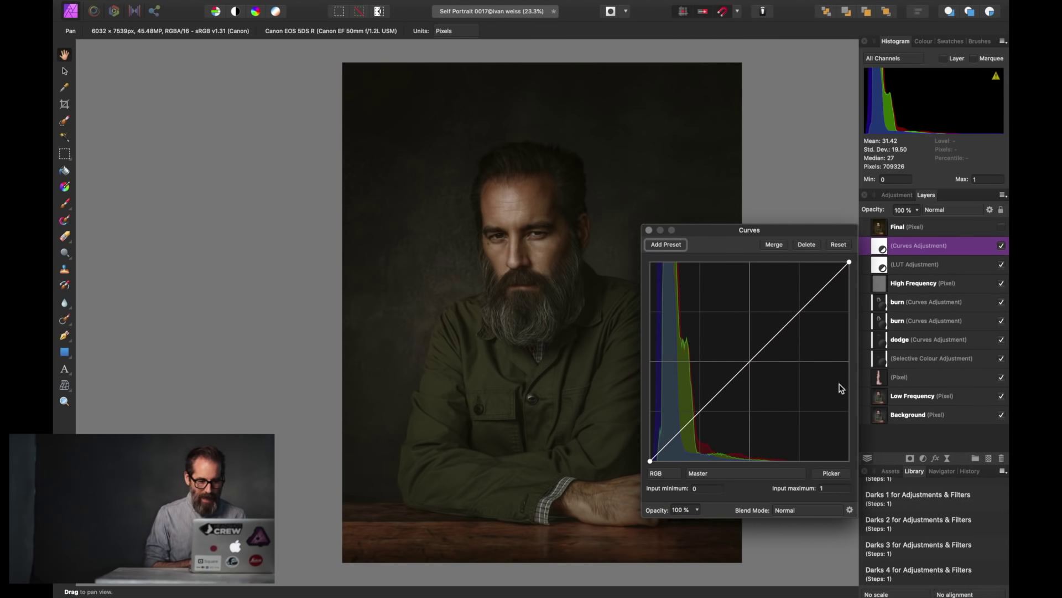
pyautogui.click(827, 283)
pyautogui.moveTo(827, 283); pyautogui.dragTo(818, 268)
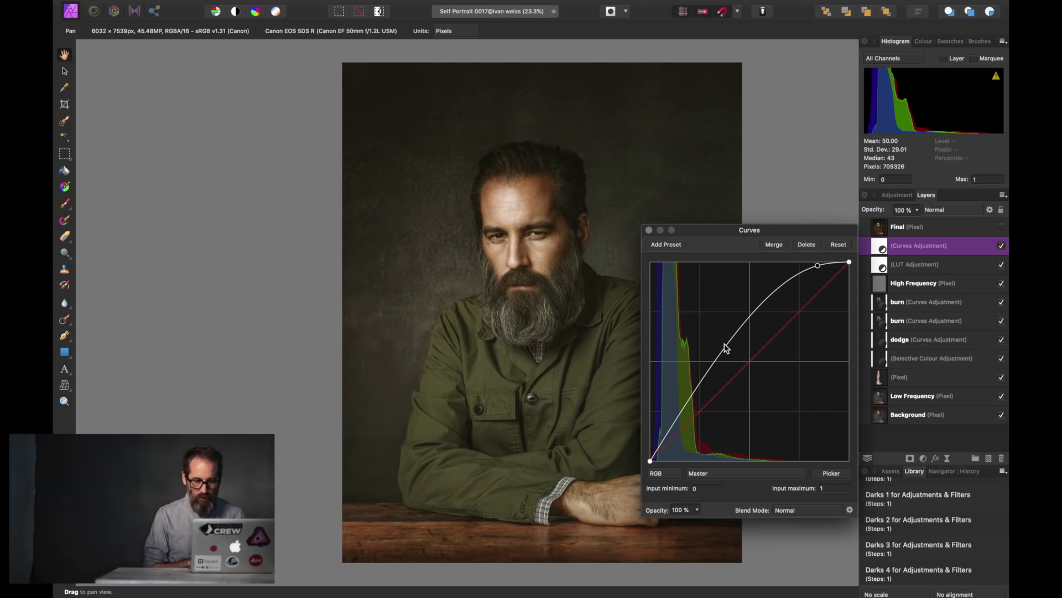
pyautogui.click(714, 363)
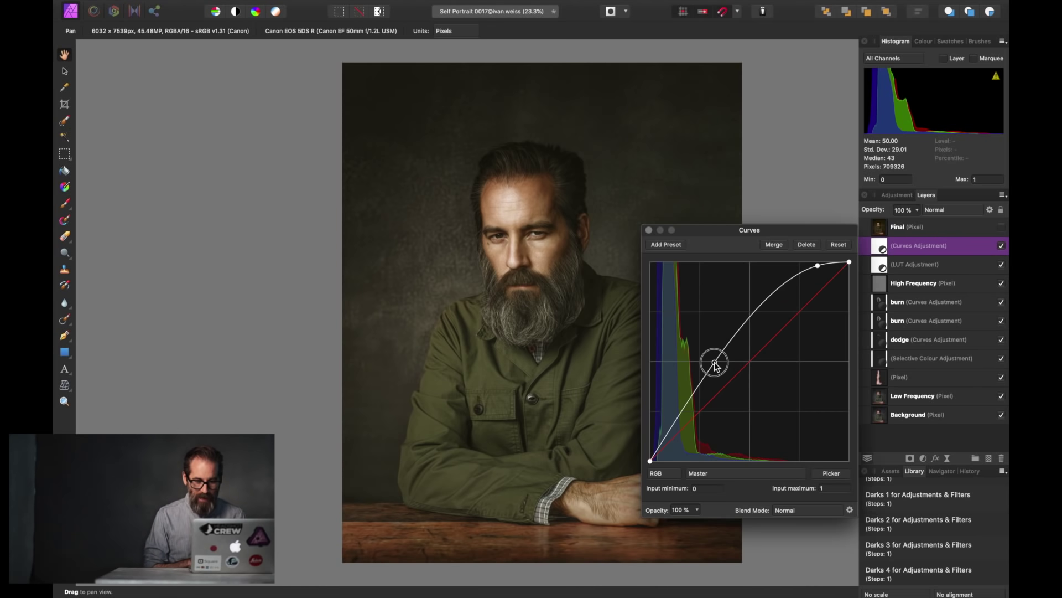
pyautogui.moveTo(715, 363); pyautogui.dragTo(728, 378)
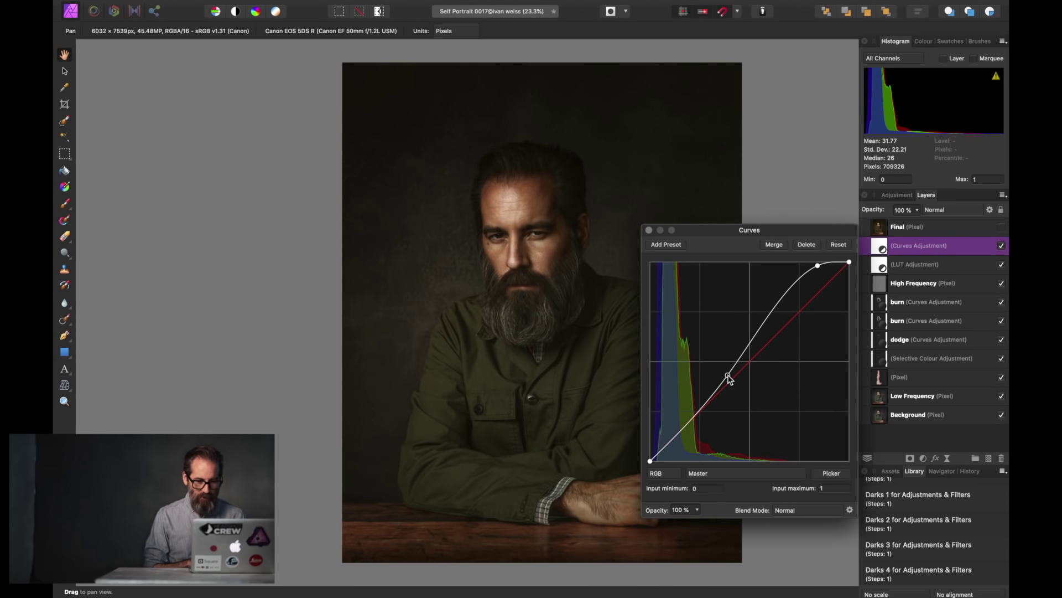
pyautogui.click(648, 230)
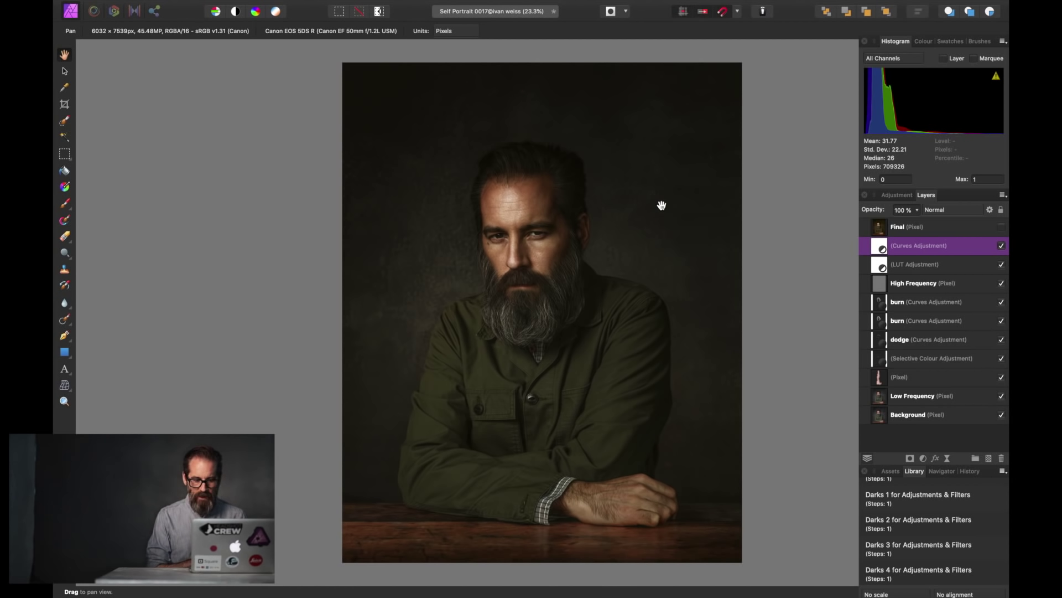
# Save the document and add a single orange IWL Overlay 5a texture as the topmost layer, leaving it hidden
pyautogui.press('super+s')
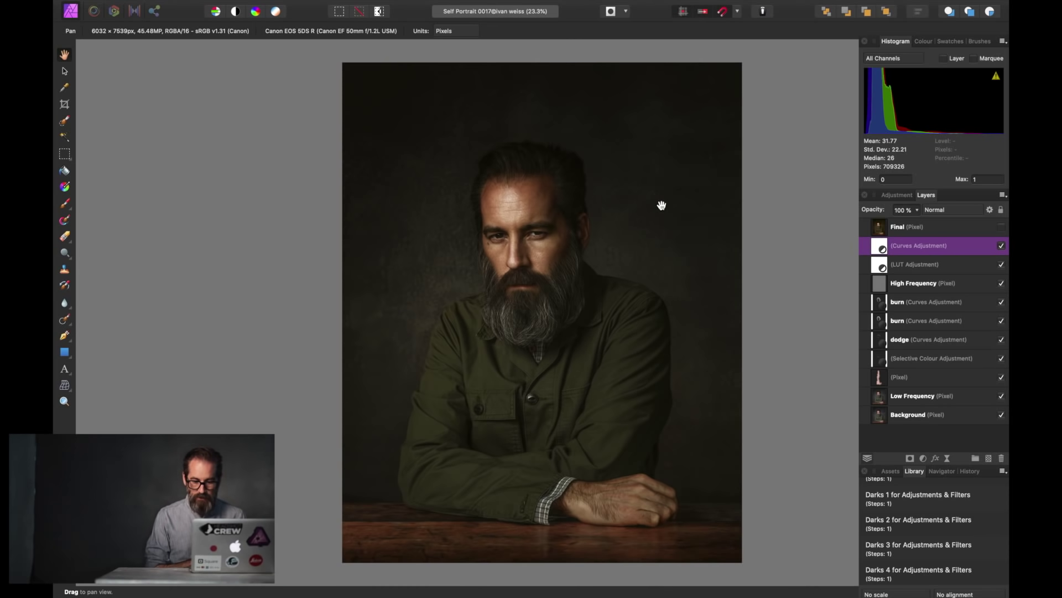
pyautogui.click(896, 473)
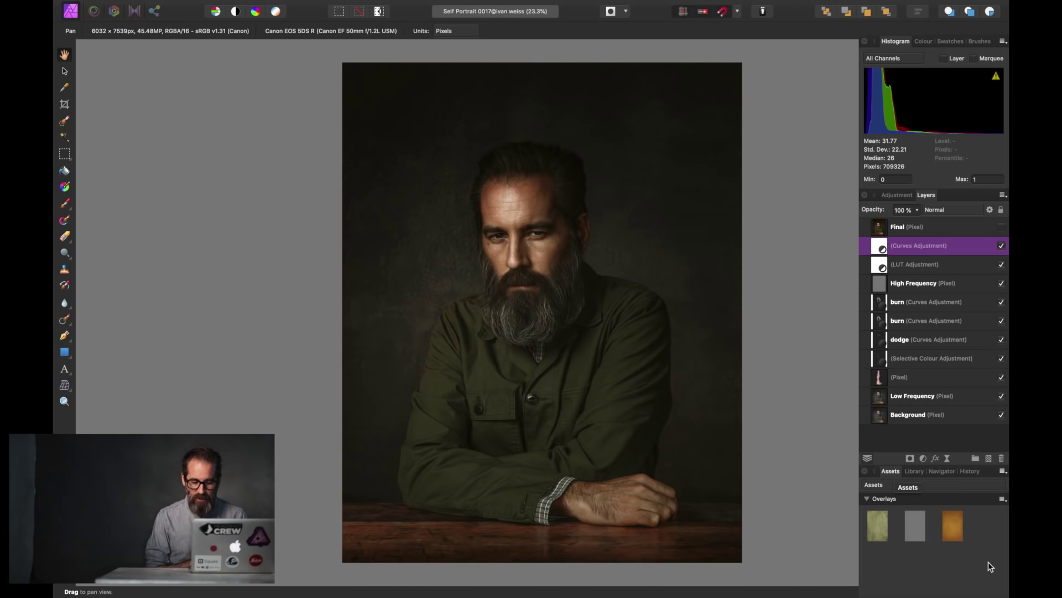
pyautogui.click(952, 528)
pyautogui.moveTo(951, 529); pyautogui.dragTo(540, 295)
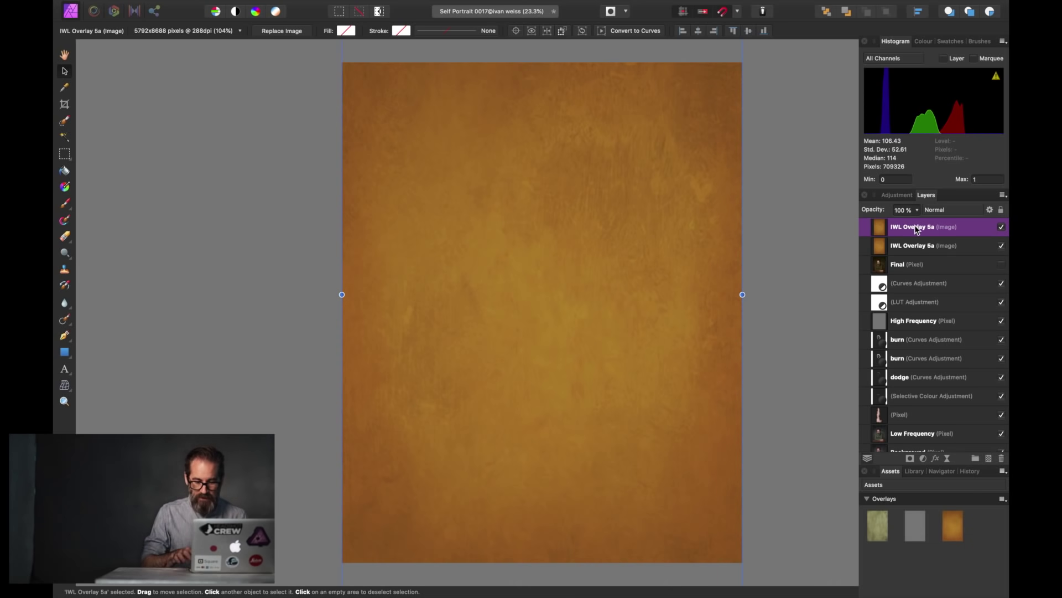
pyautogui.press('Delete')
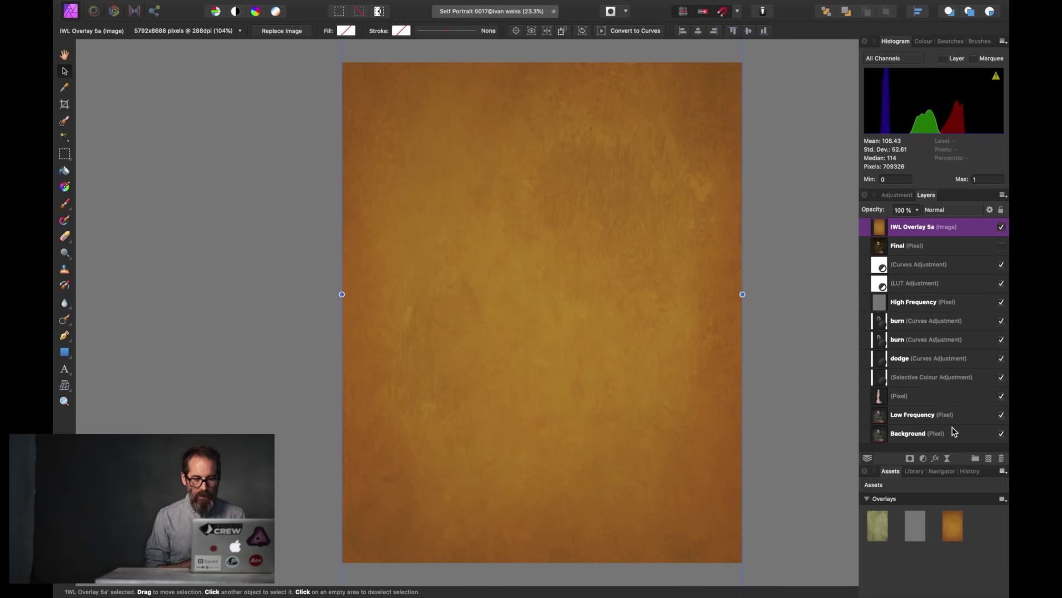
pyautogui.click(1002, 228)
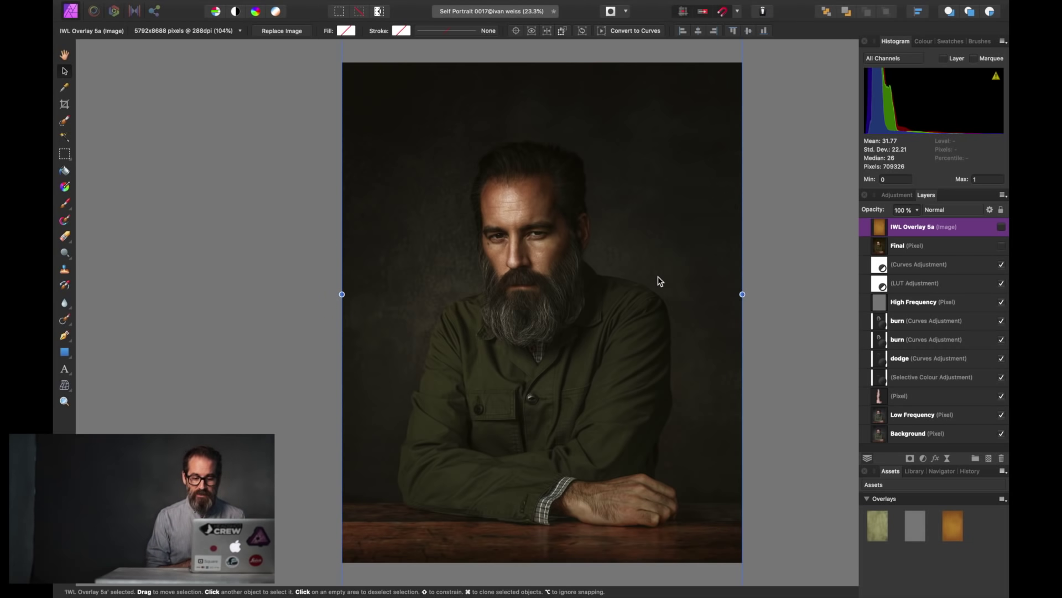
# Run the Darks 3 for Adjustments & Filters macro on IWL Overlay 5a with its blend options open, and make the layer visible
pyautogui.click(990, 210)
pyautogui.moveTo(490, 254); pyautogui.dragTo(280, 236)
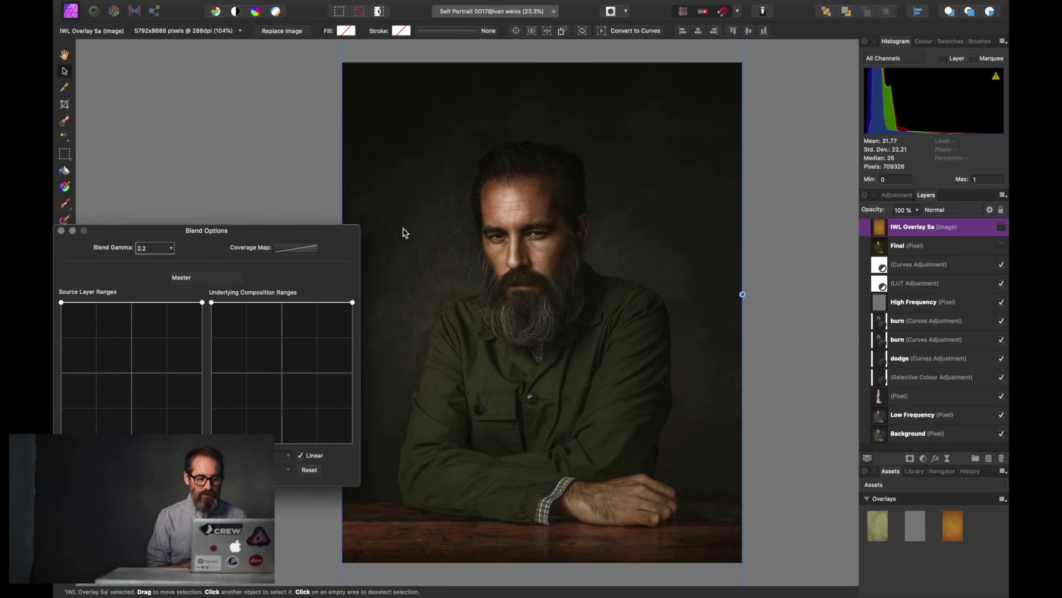
pyautogui.hscroll(-5, 496, 256)
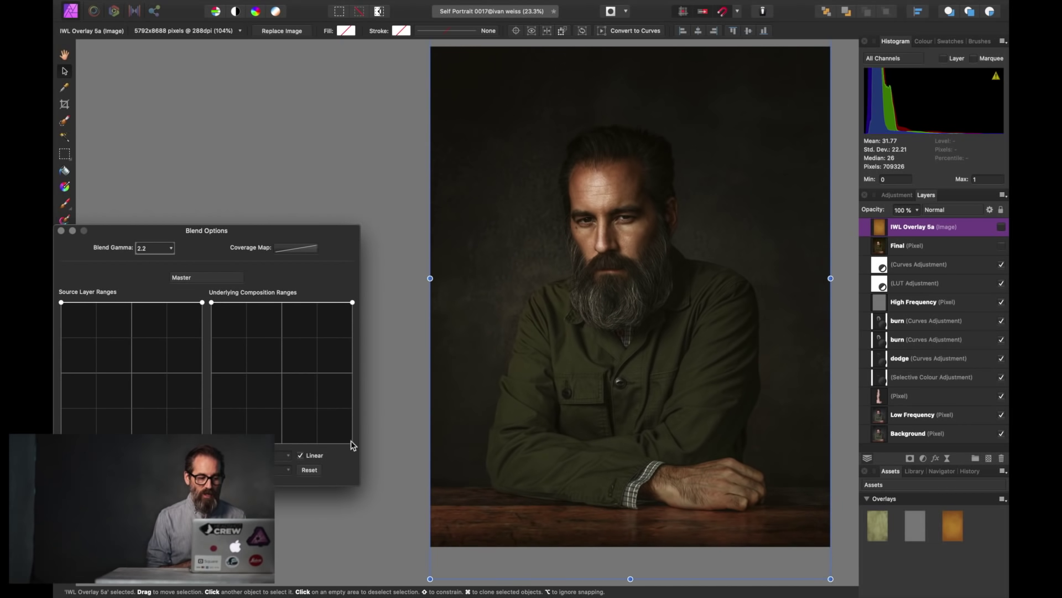
pyautogui.moveTo(279, 234); pyautogui.dragTo(318, 234)
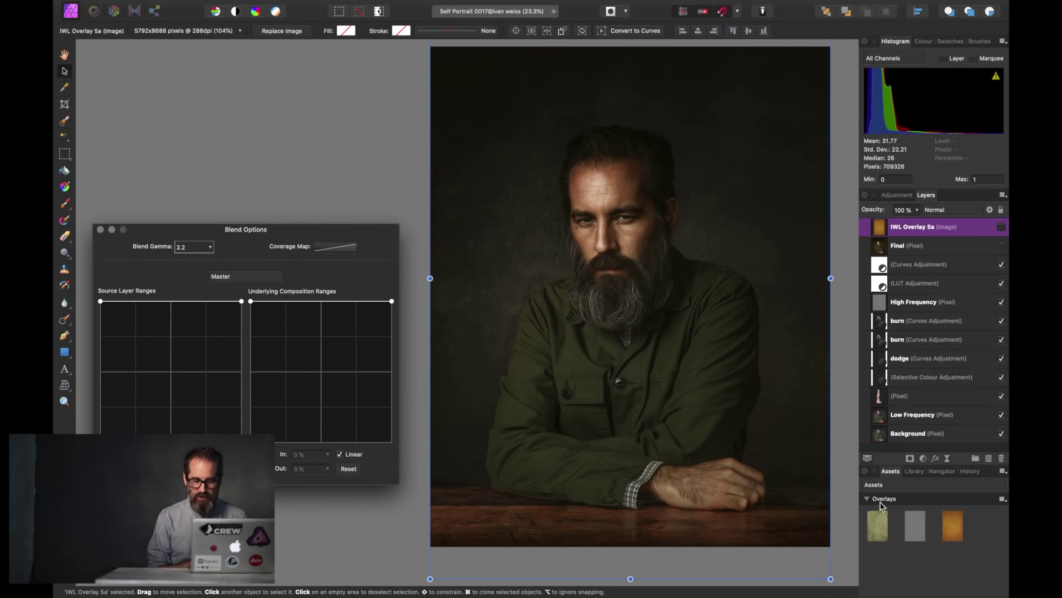
pyautogui.click(915, 471)
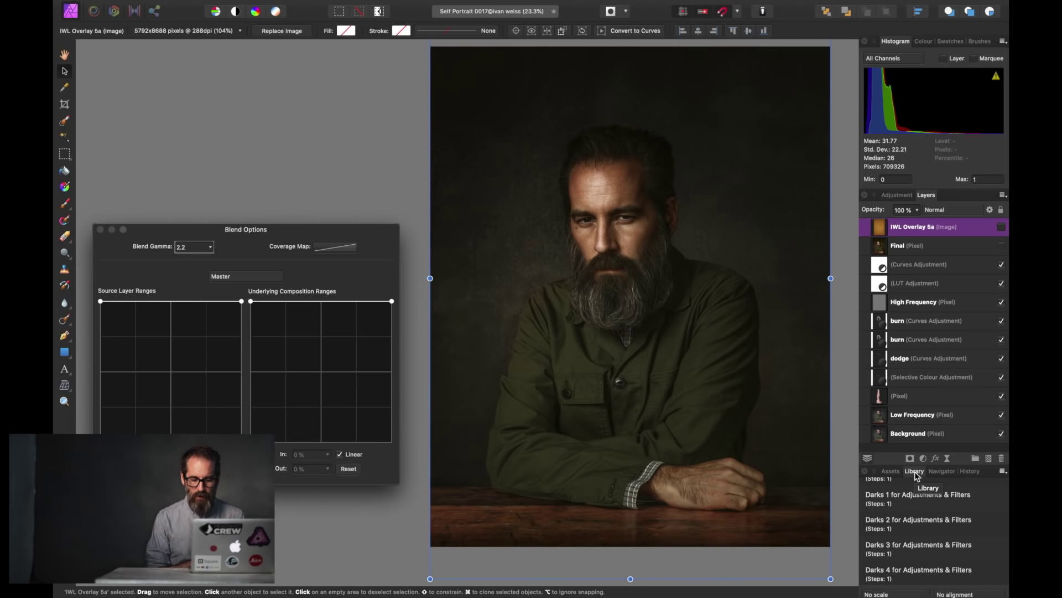
pyautogui.click(899, 555)
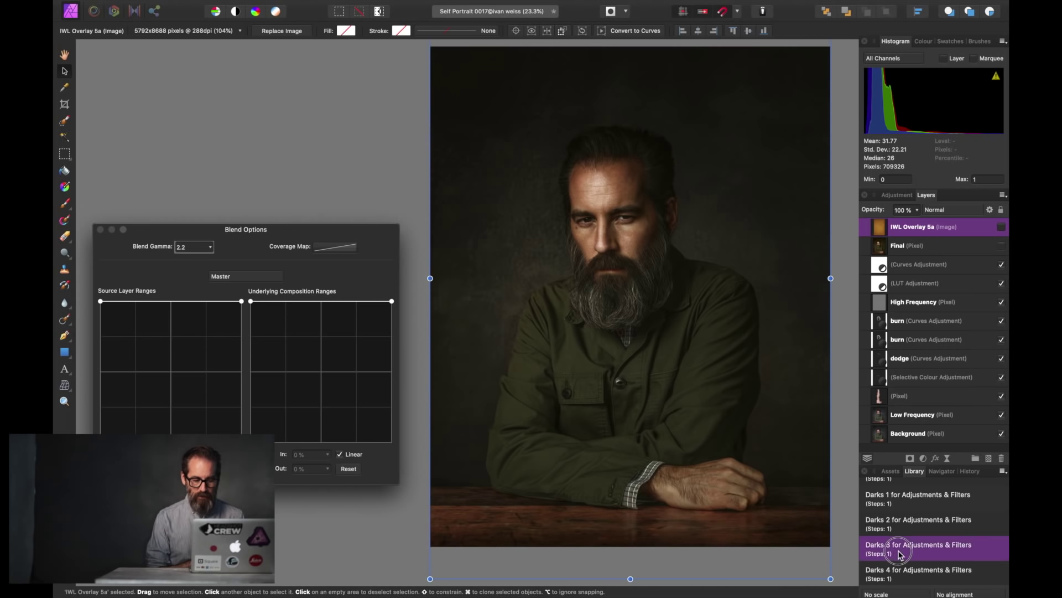
pyautogui.click(1001, 228)
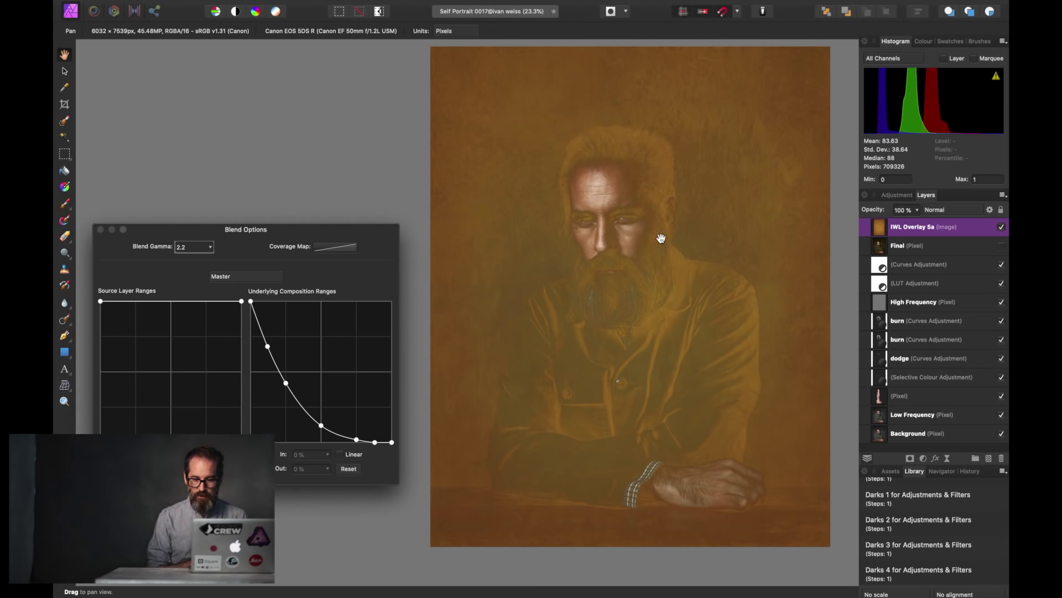
# Set IWL Overlay 5a to the Overlay blend mode and compare the portrait with the layer off and on
pyautogui.click(955, 212)
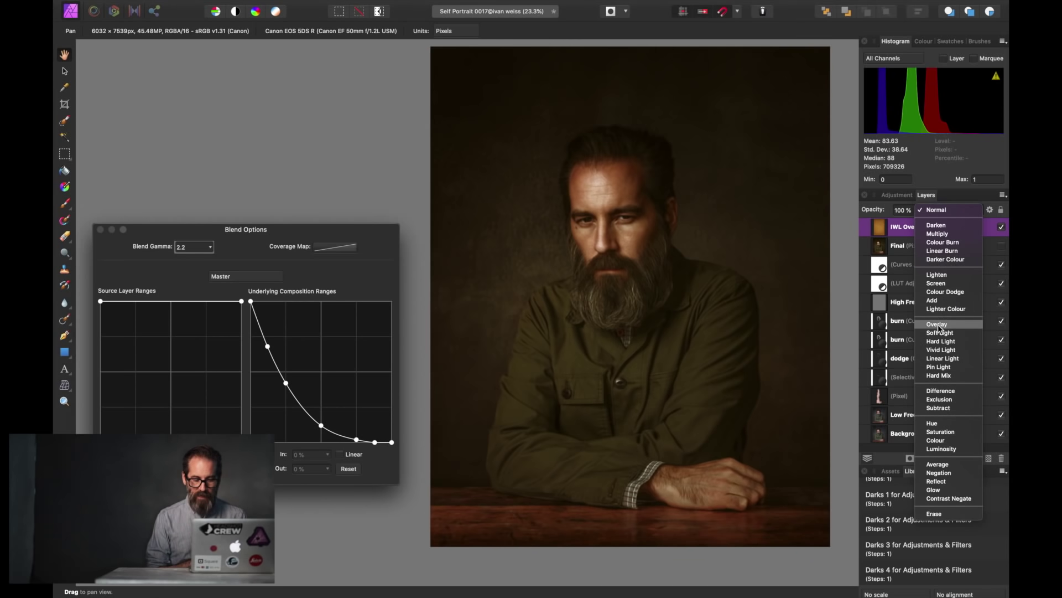
pyautogui.click(938, 326)
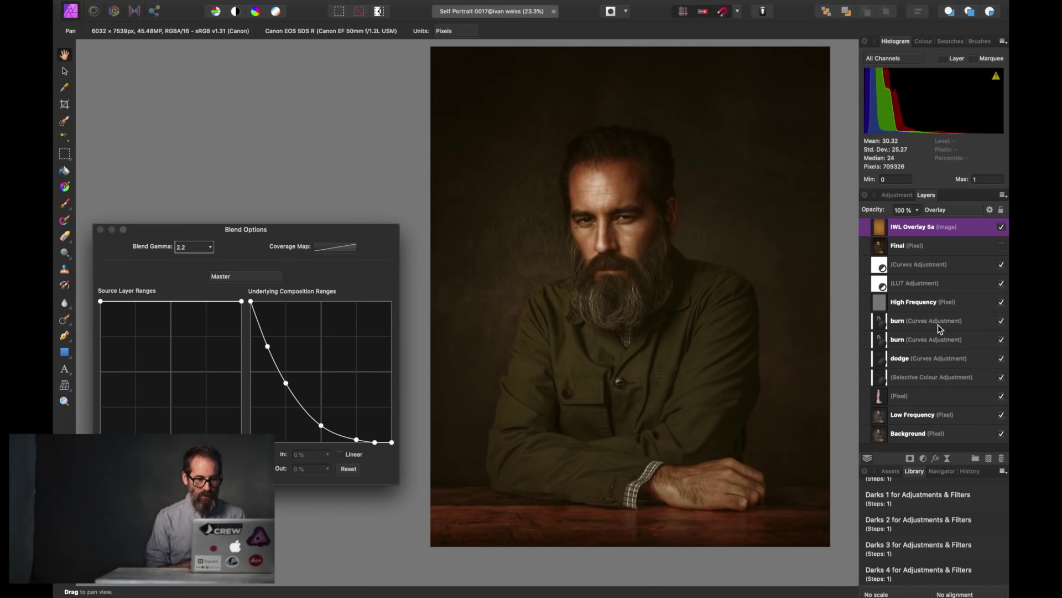
pyautogui.click(1002, 228)
pyautogui.click(1001, 228)
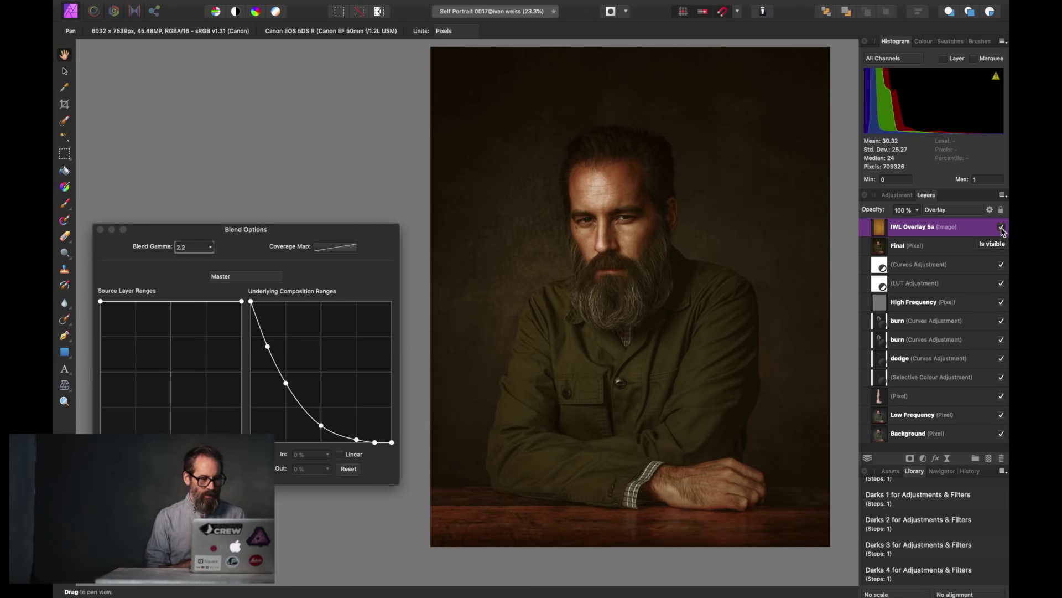
pyautogui.click(100, 229)
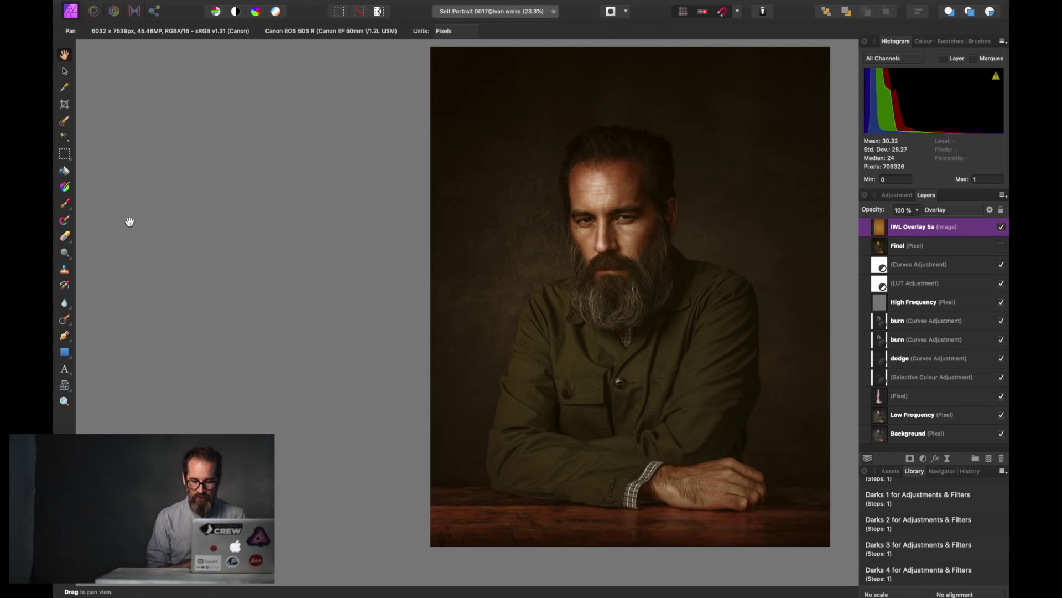
# Add the green IWL Overlay 14 texture over the portrait, blended in Overlay mode with the Darks 3 for Adjustments & Filters macro
pyautogui.click(891, 472)
pyautogui.moveTo(885, 514); pyautogui.dragTo(635, 322)
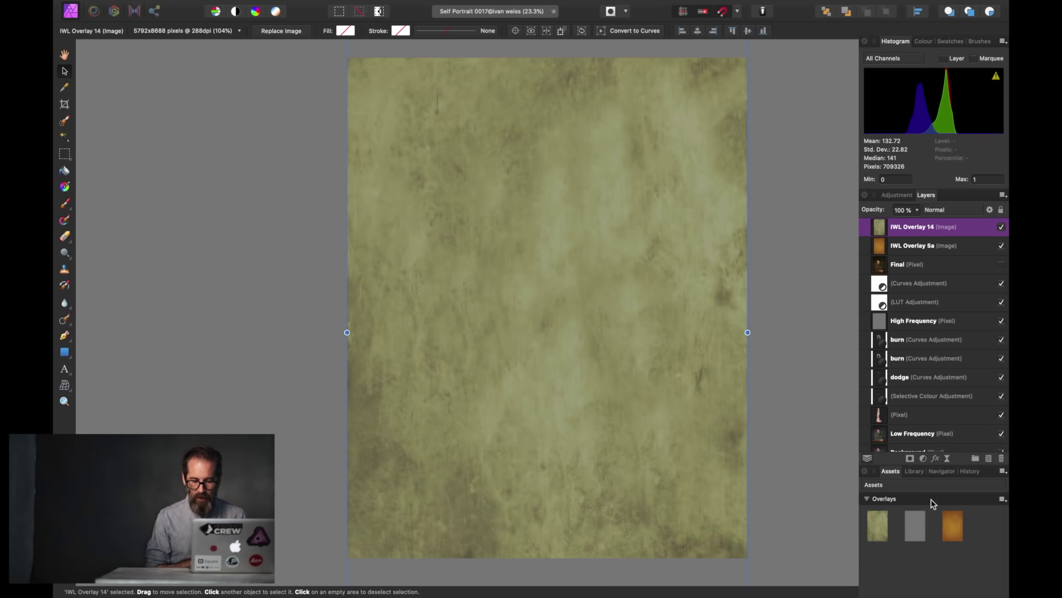
pyautogui.click(914, 471)
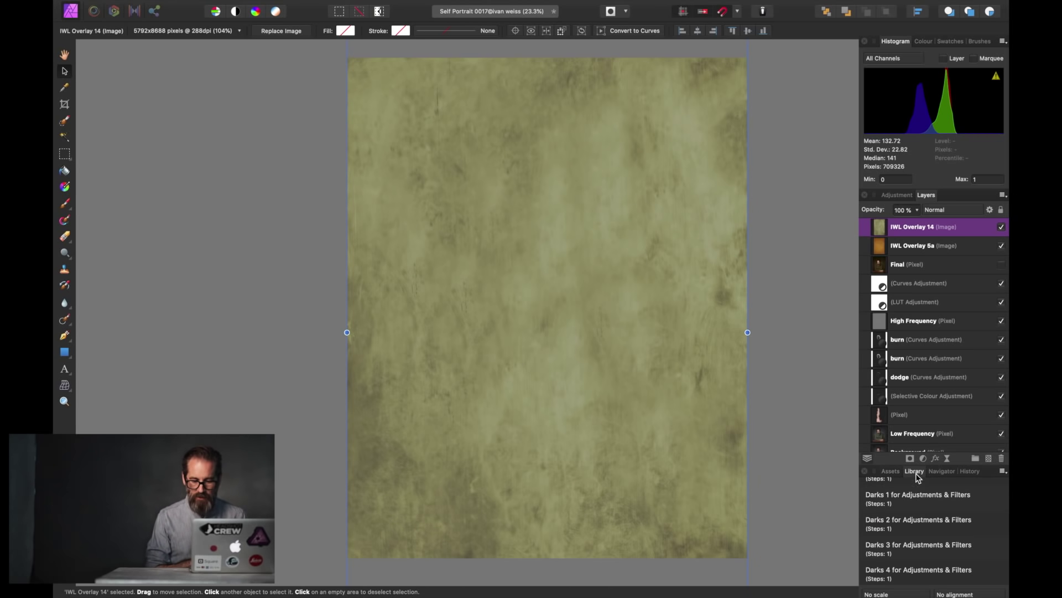
pyautogui.click(898, 549)
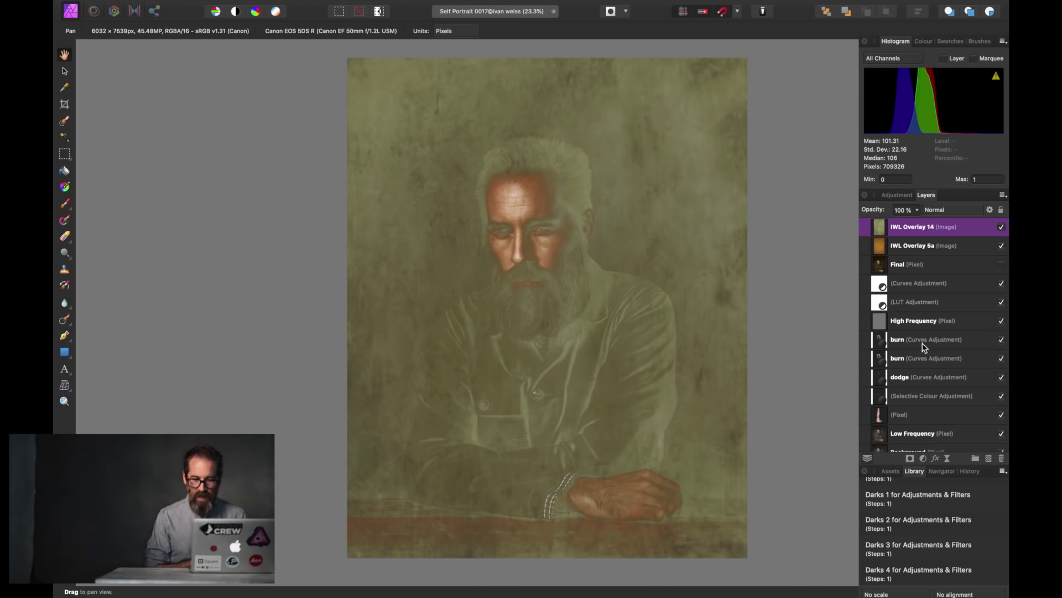
pyautogui.click(963, 209)
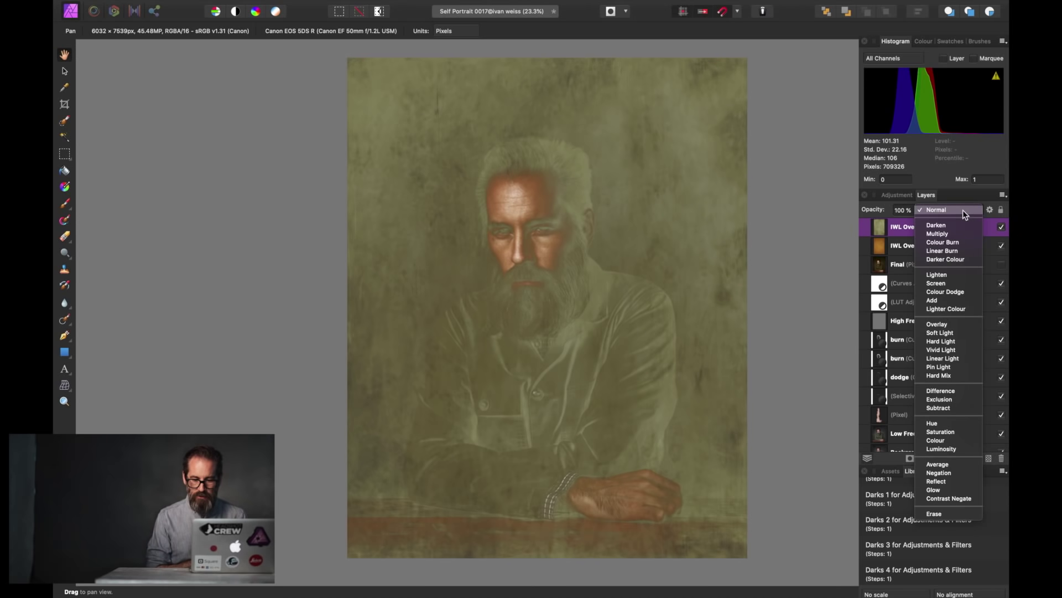
pyautogui.click(947, 324)
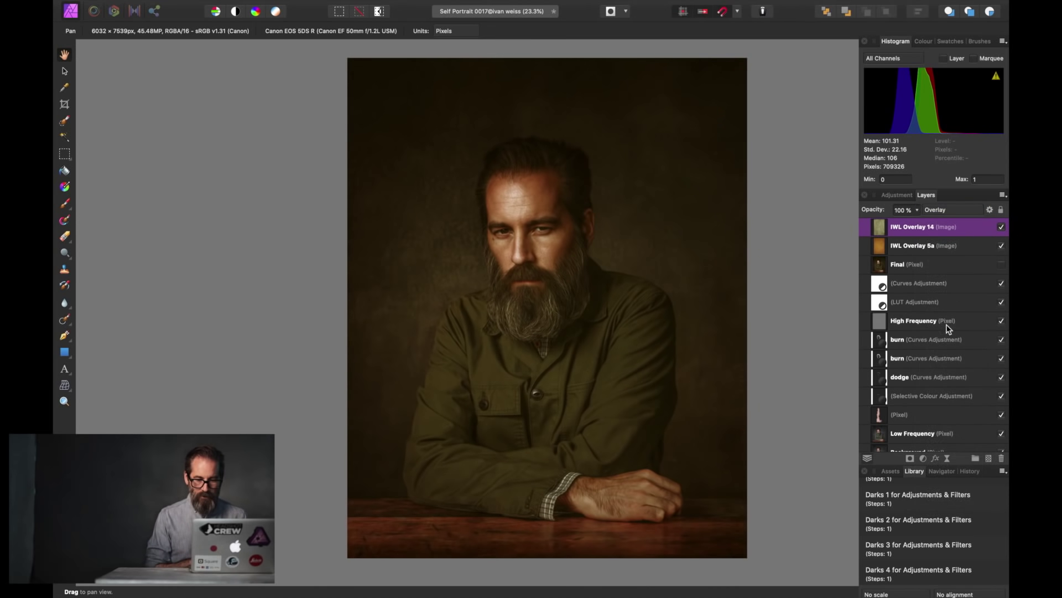
# Compare the portrait with both IWL overlay layers hidden and shown together, and save the document
pyautogui.keyDown('shift'); pyautogui.click(978, 245); pyautogui.keyUp('shift')
pyautogui.click(1001, 227)
pyautogui.click(1002, 227)
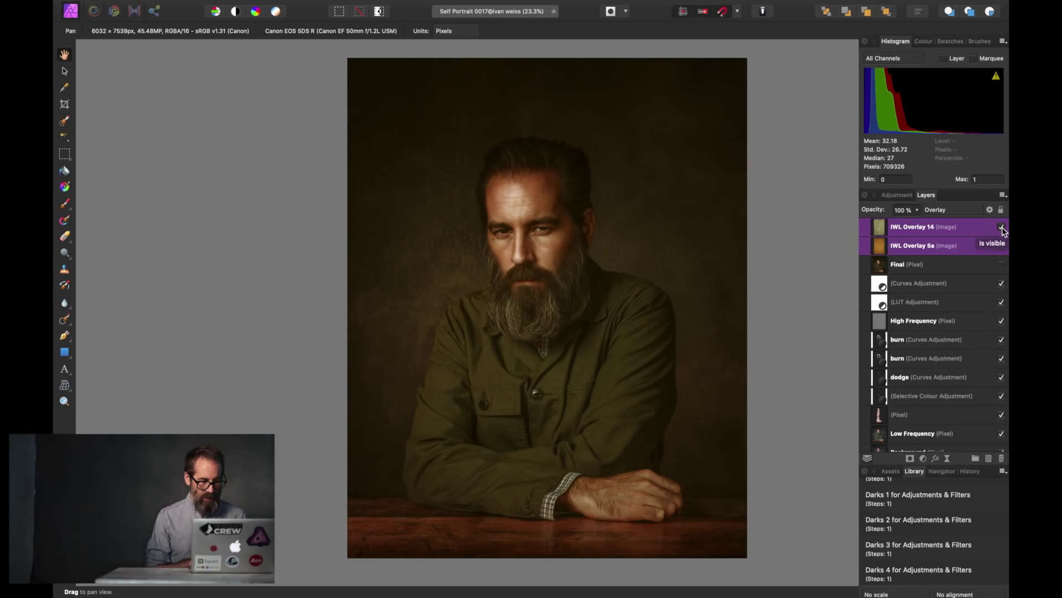
pyautogui.press('super+s')
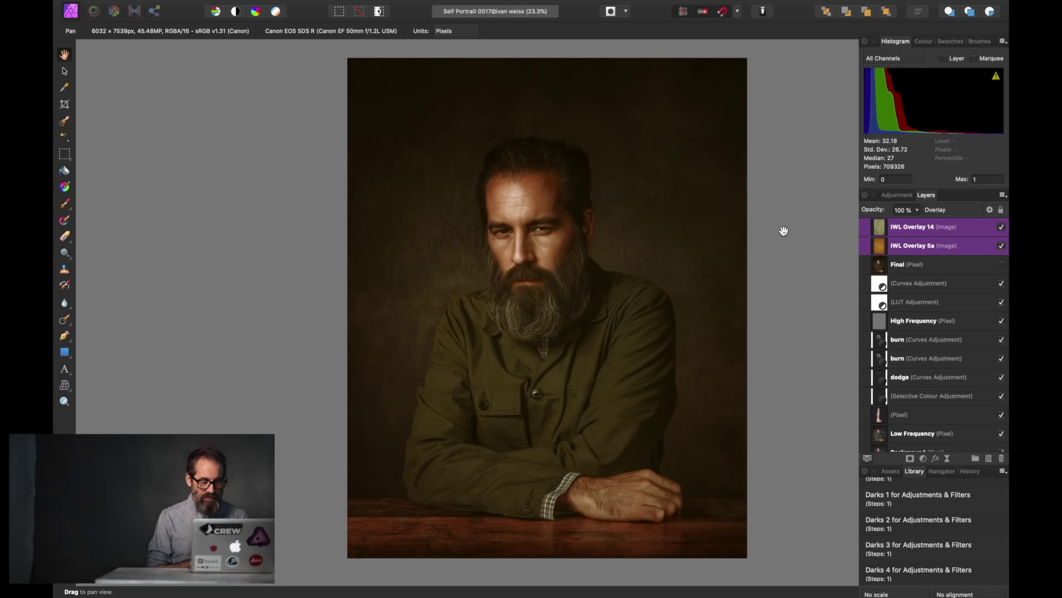
# Add a Curves adjustment in LAB mode above IWL Overlay 14 and duplicate it twice
pyautogui.hscroll(5, 784, 231)
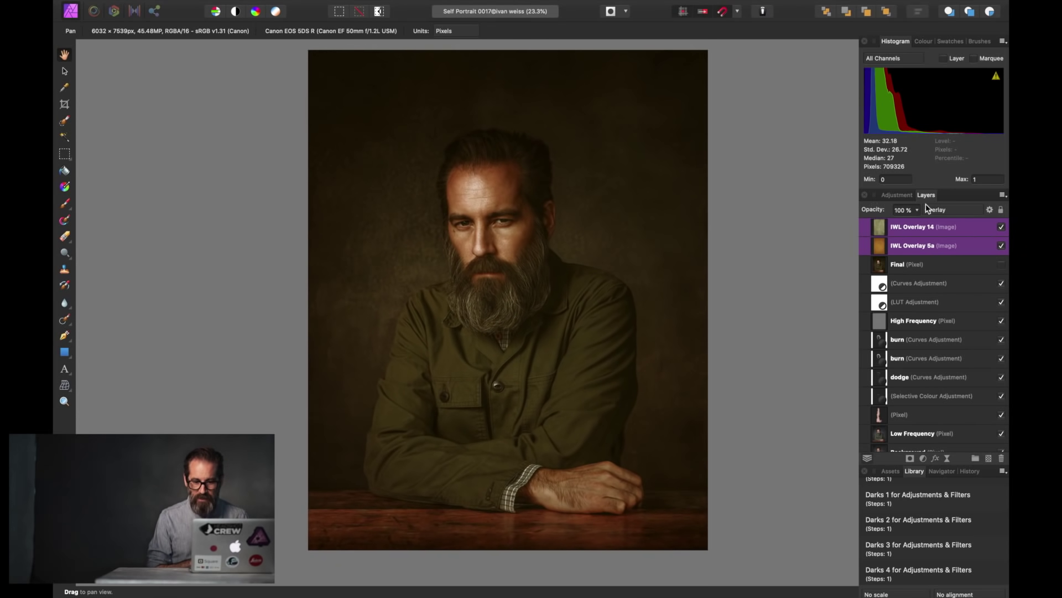
pyautogui.click(930, 232)
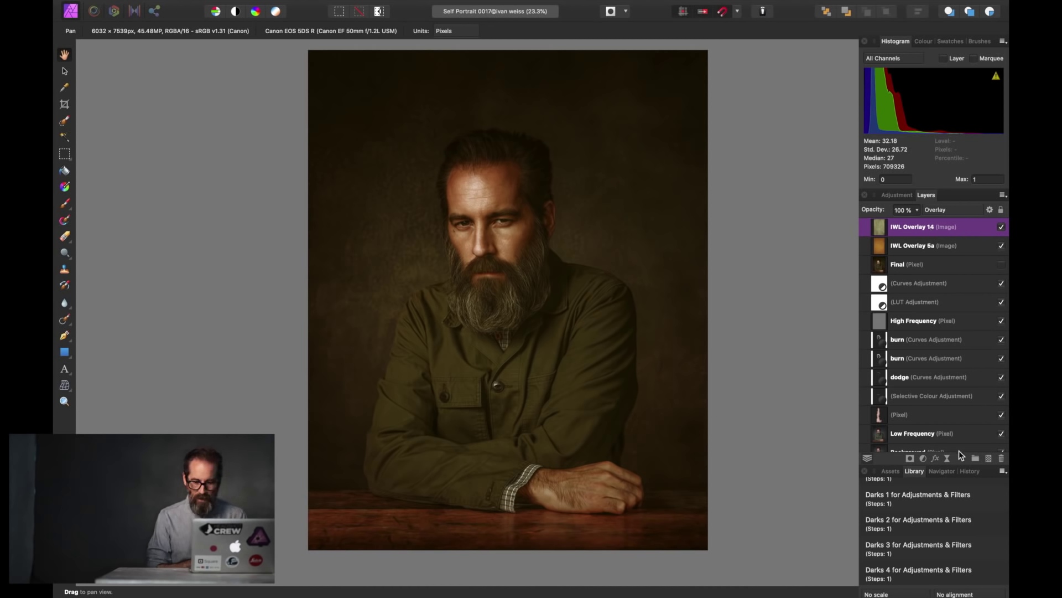
pyautogui.click(924, 459)
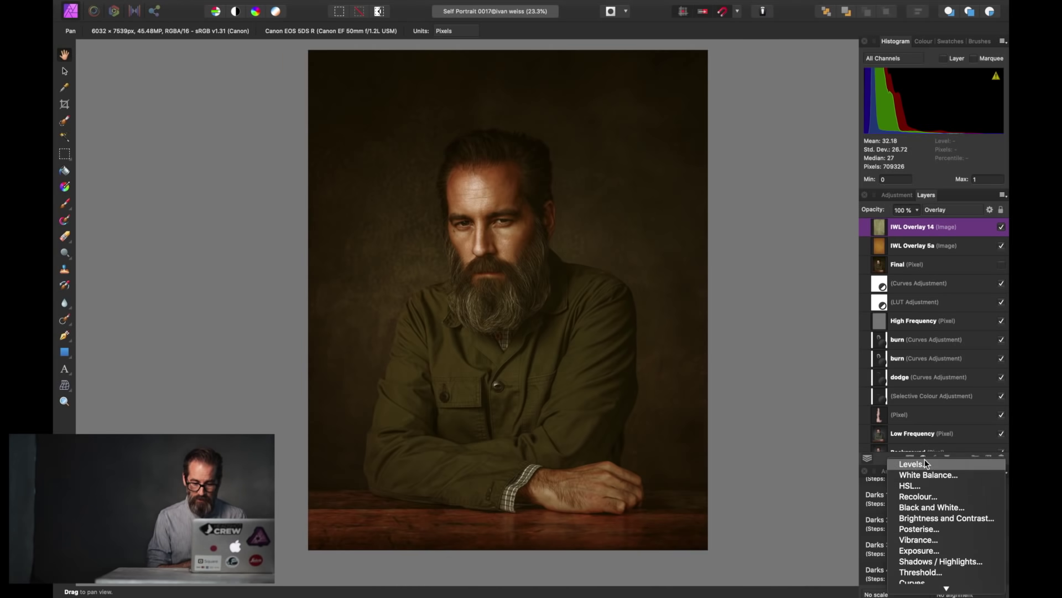
pyautogui.click(916, 540)
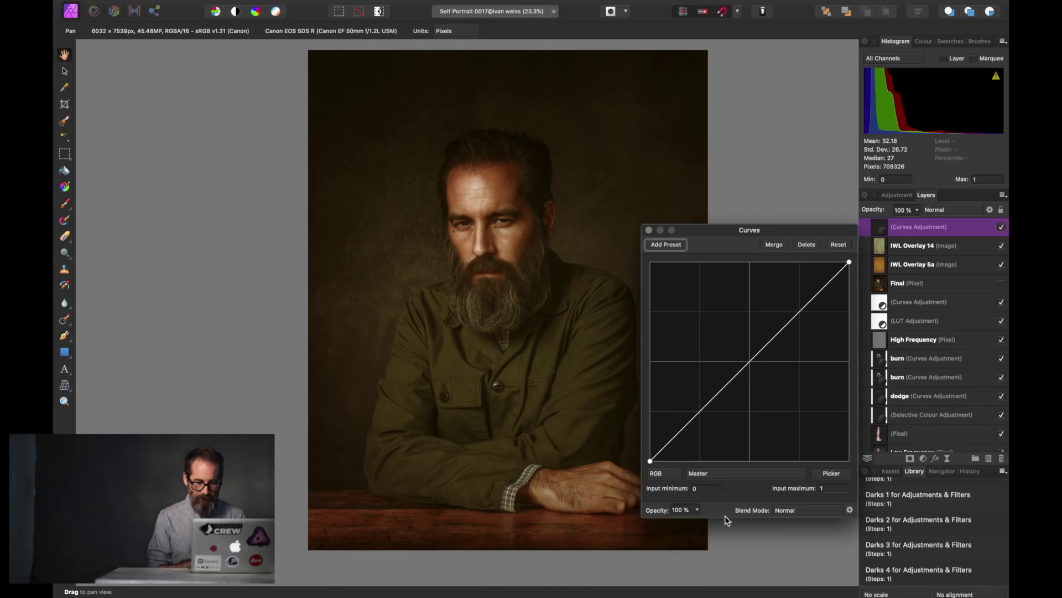
pyautogui.click(667, 472)
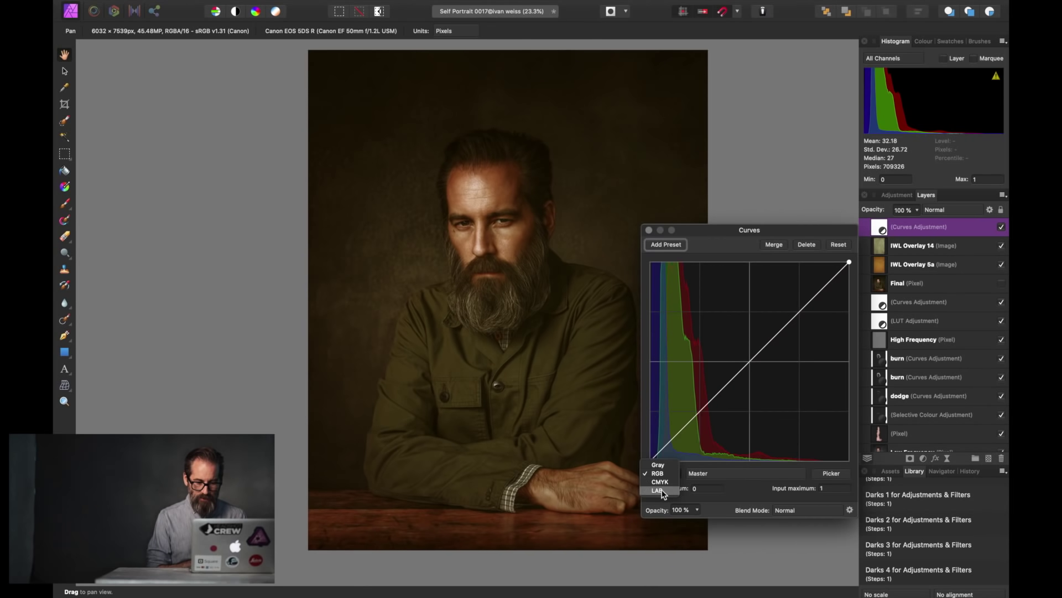
pyautogui.click(662, 490)
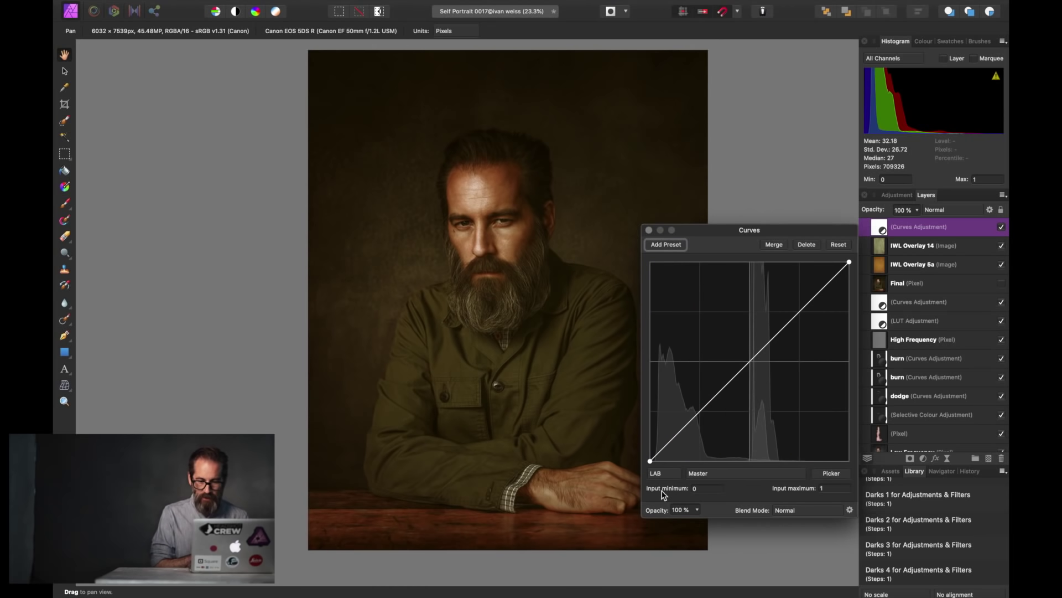
pyautogui.press('super+j')
pyautogui.press('super+j')
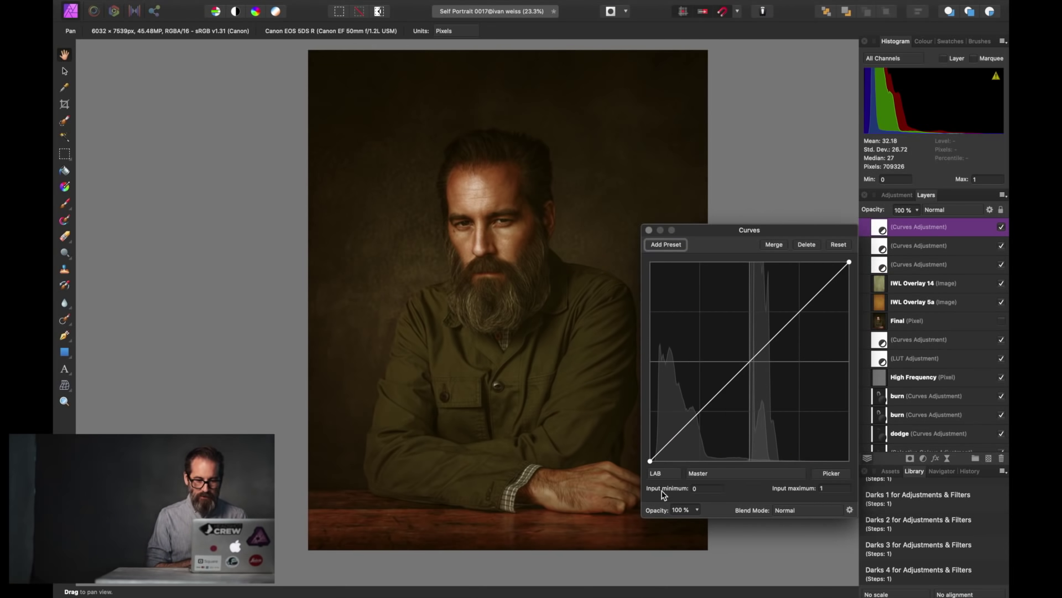
# Rename the three LAB curves adjustments L, A and B from top to bottom, and save the document
pyautogui.click(649, 230)
pyautogui.doubleClick(908, 227)
pyautogui.write('L')
pyautogui.press('Return')
pyautogui.doubleClick(908, 246)
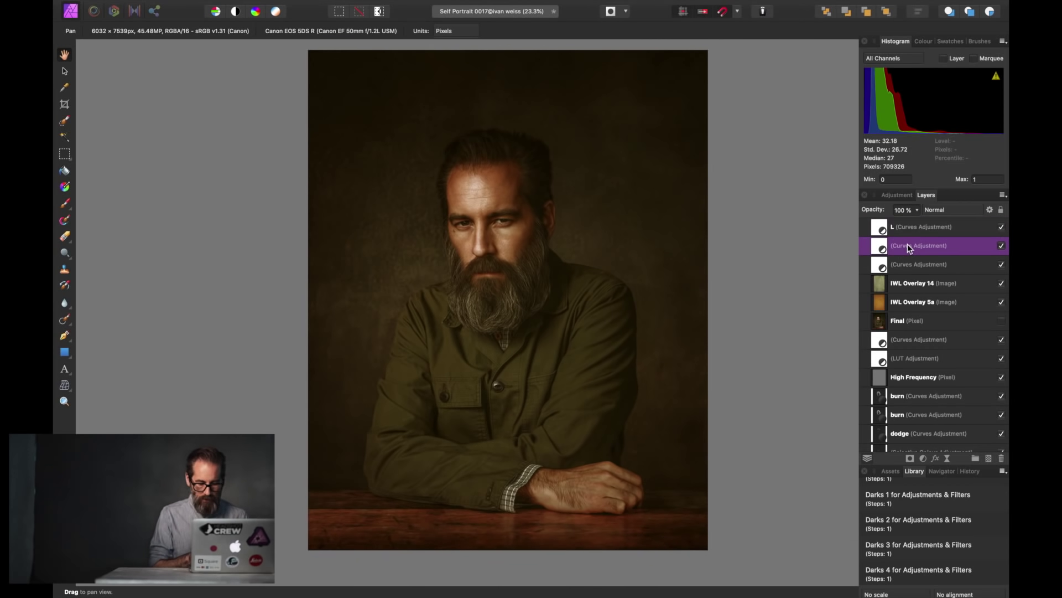
pyautogui.write('A')
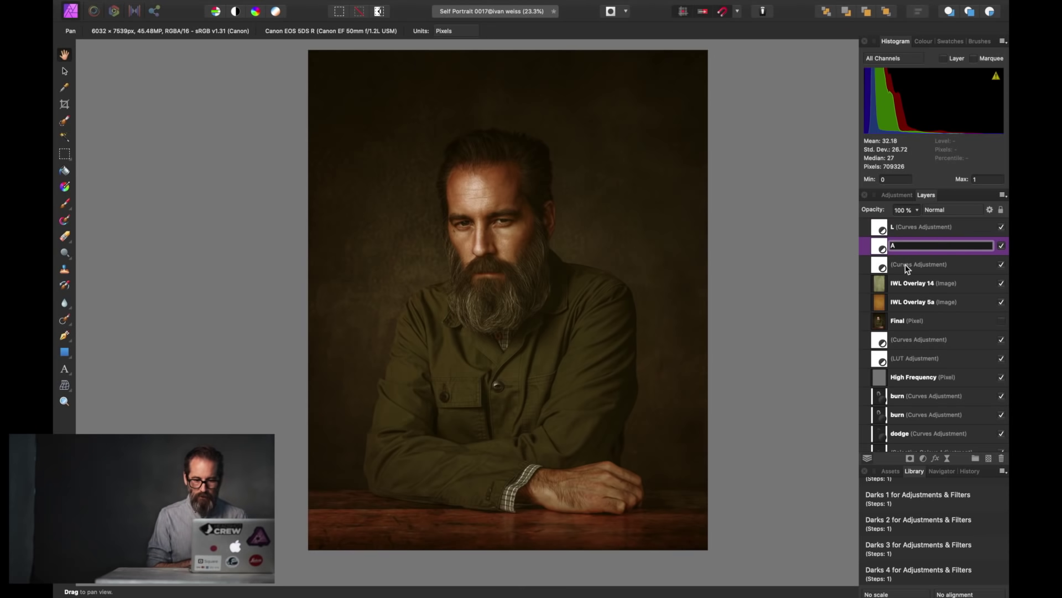
pyautogui.press('Return')
pyautogui.doubleClick(904, 264)
pyautogui.write('B')
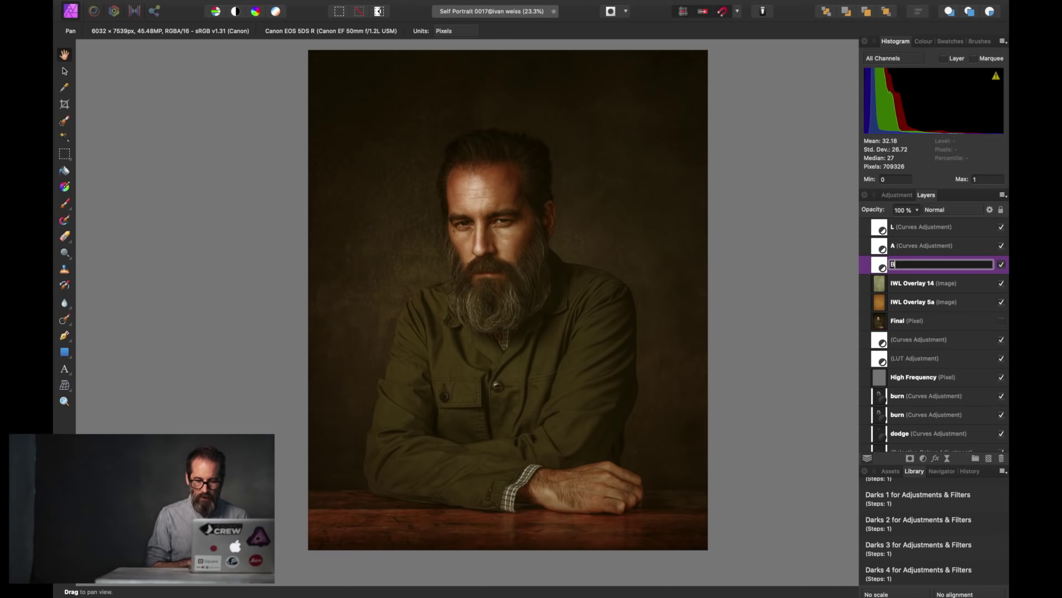
pyautogui.click(903, 280)
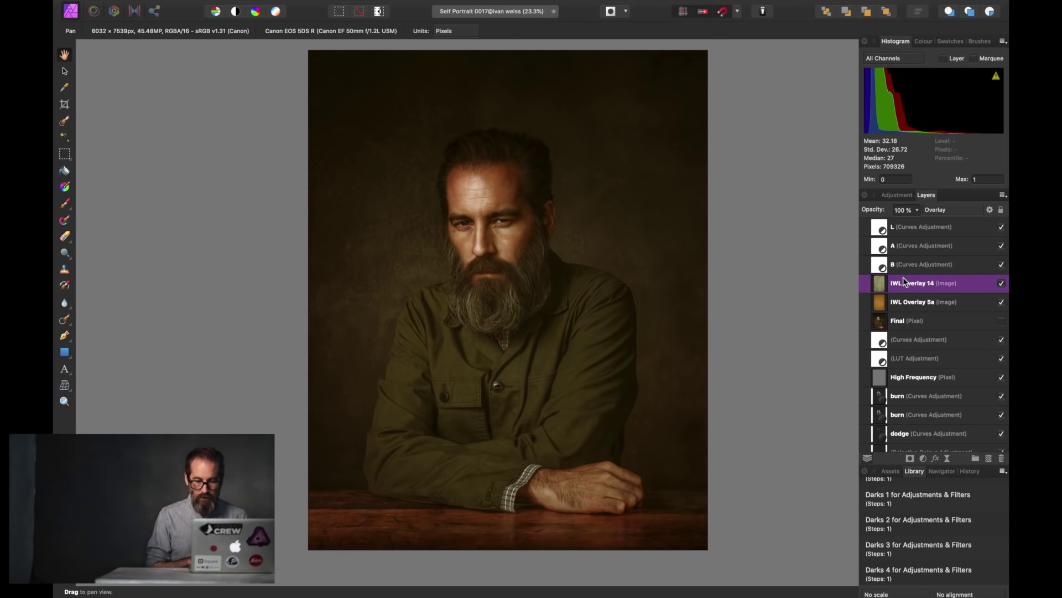
pyautogui.press('super+s')
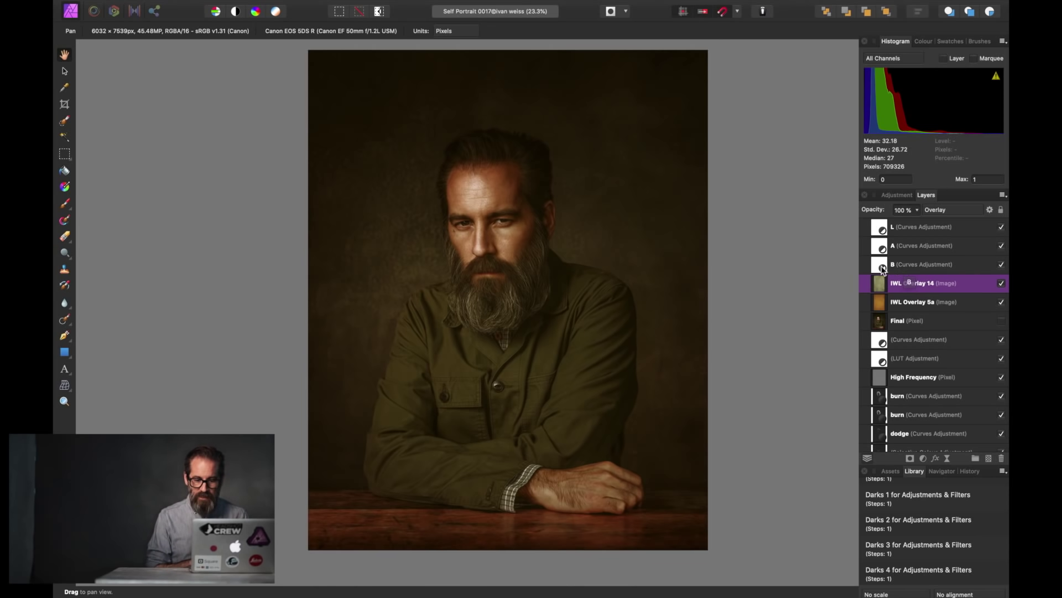
# Open the B curves adjustment on its BOpponent channel and anchor the curve with a point at the centre
pyautogui.click(882, 267)
pyautogui.doubleClick(882, 266)
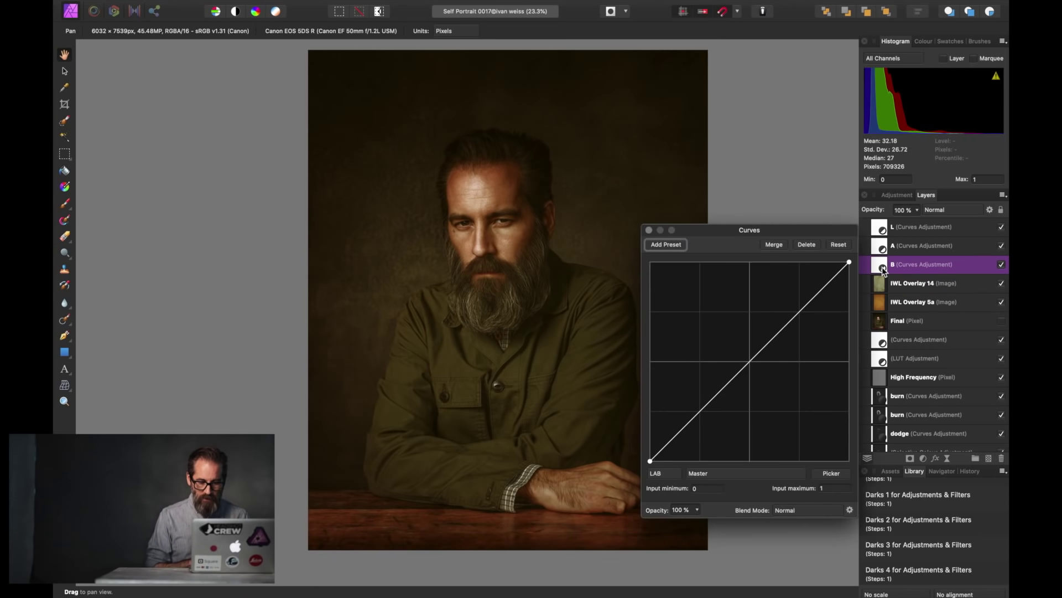
pyautogui.click(720, 473)
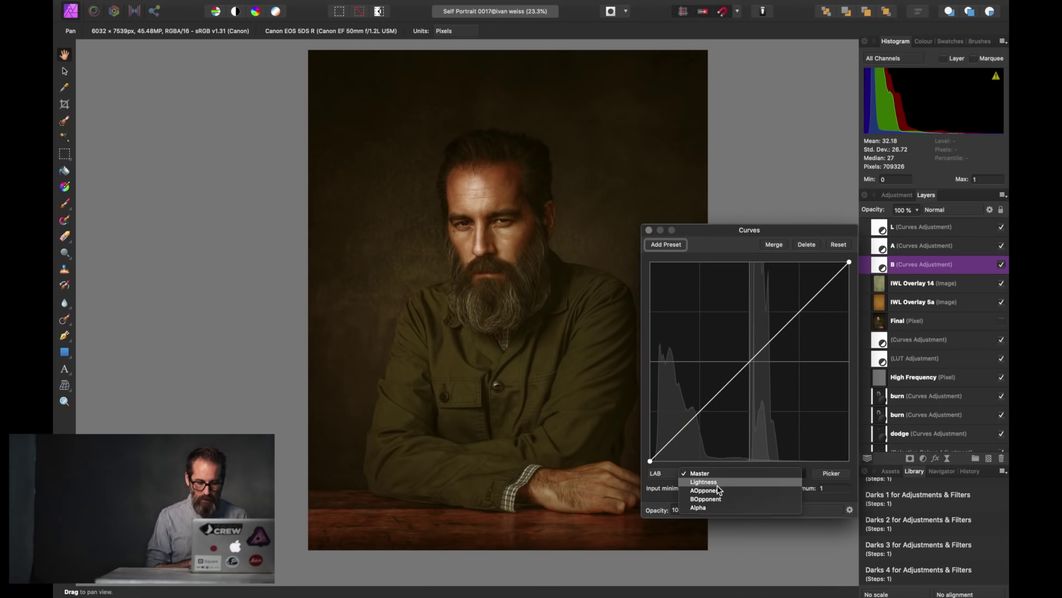
pyautogui.click(712, 498)
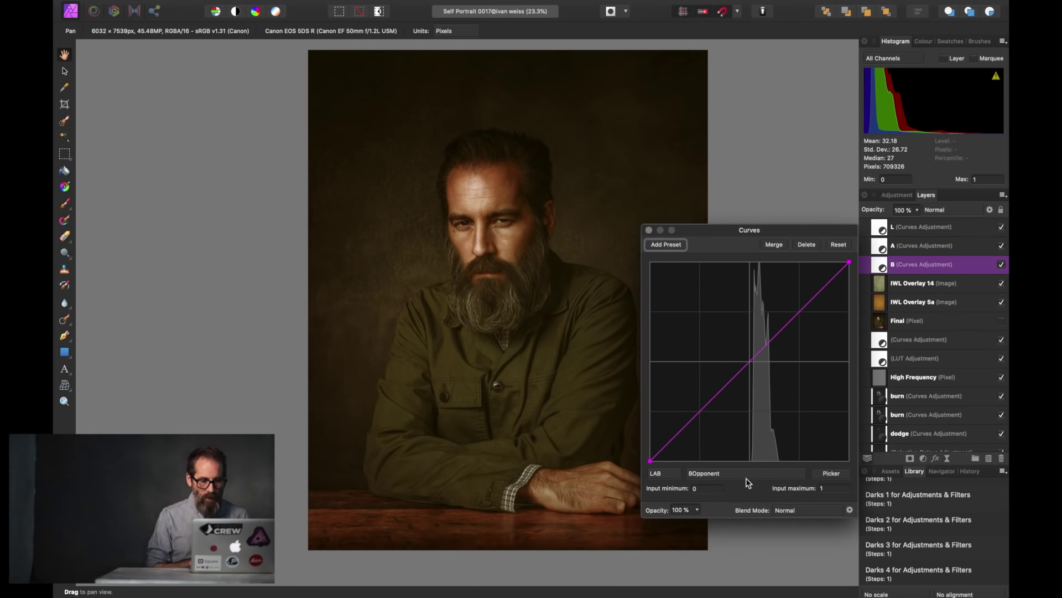
pyautogui.hscroll(5, 578, 349)
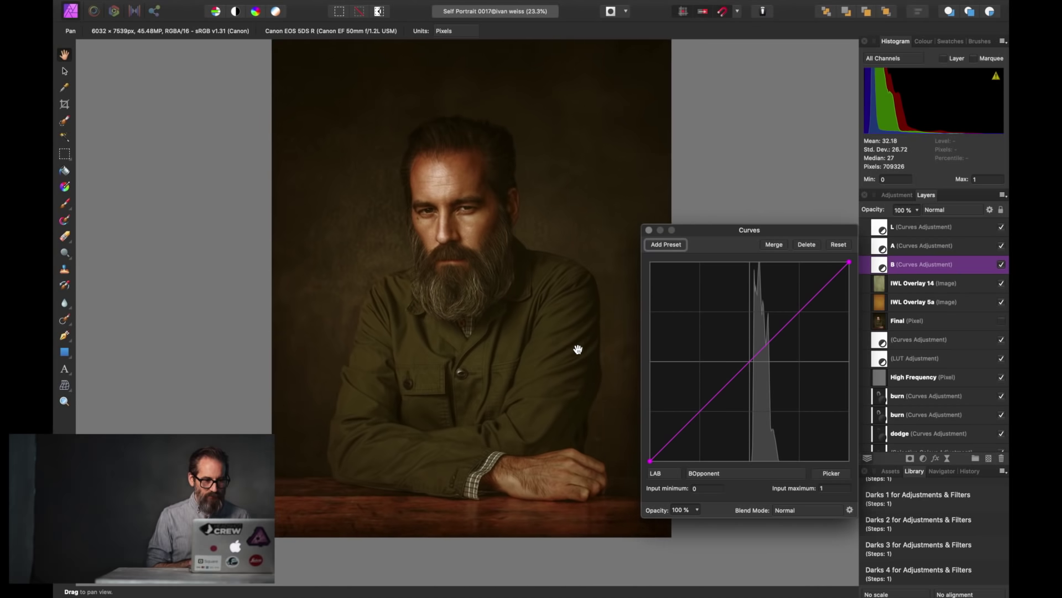
pyautogui.hscroll(2, 579, 349)
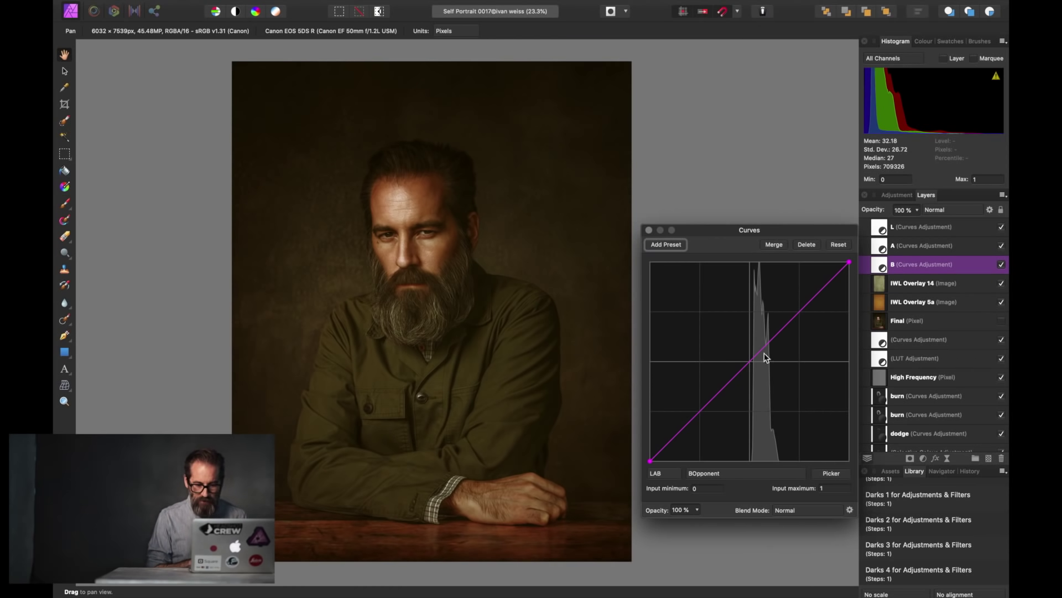
pyautogui.click(750, 364)
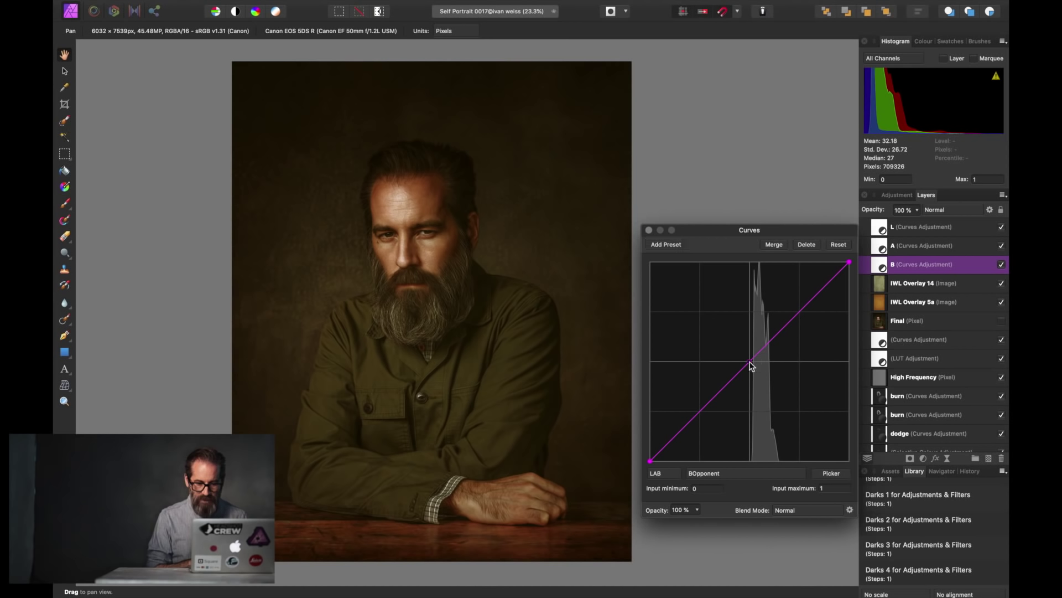
# Add a point at the upper quarter of the BOpponent curve, try it raised, and settle it slightly below the diagonal
pyautogui.click(800, 311)
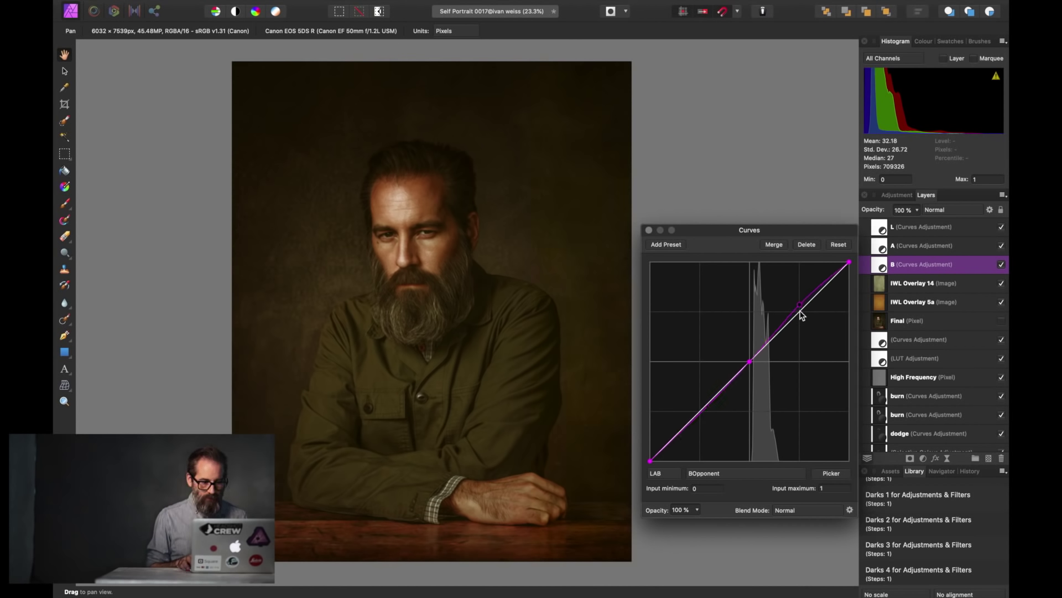
pyautogui.press('Up')
pyautogui.press('Up')
pyautogui.press('Up')
pyautogui.press('Up')
pyautogui.press('Up')
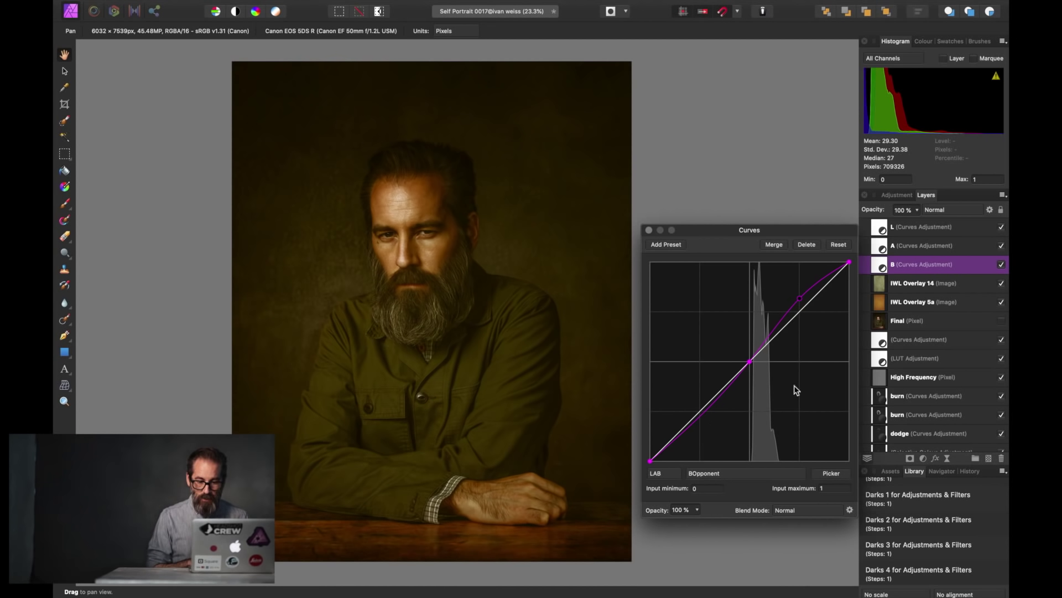
pyautogui.moveTo(800, 299); pyautogui.dragTo(803, 315)
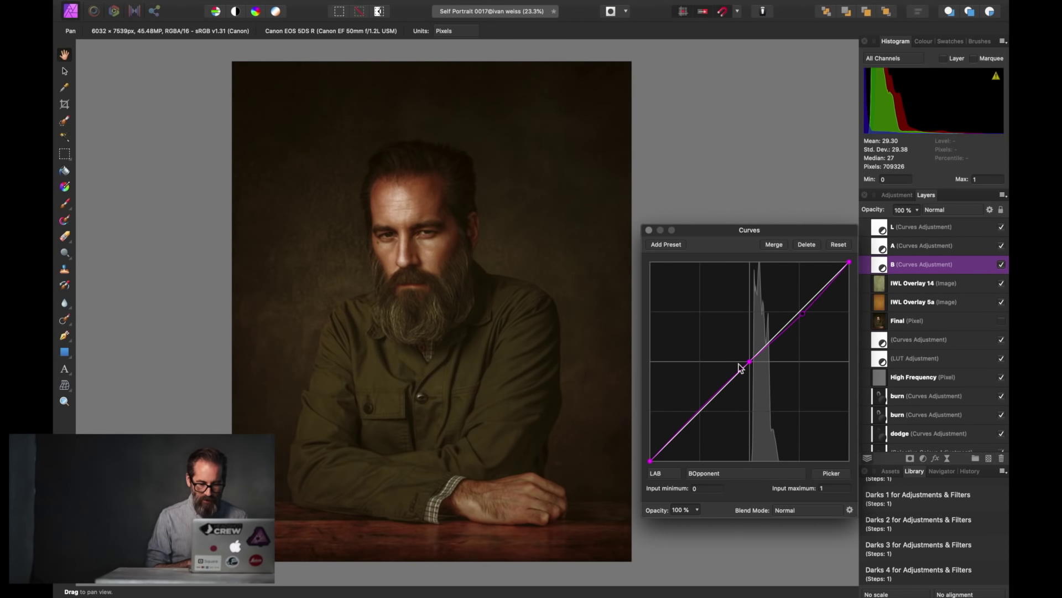
# Add a BOpponent point slightly above the diagonal at the lower quarter, nudge the centre point slightly below it, and save the document
pyautogui.moveTo(698, 412); pyautogui.dragTo(697, 411)
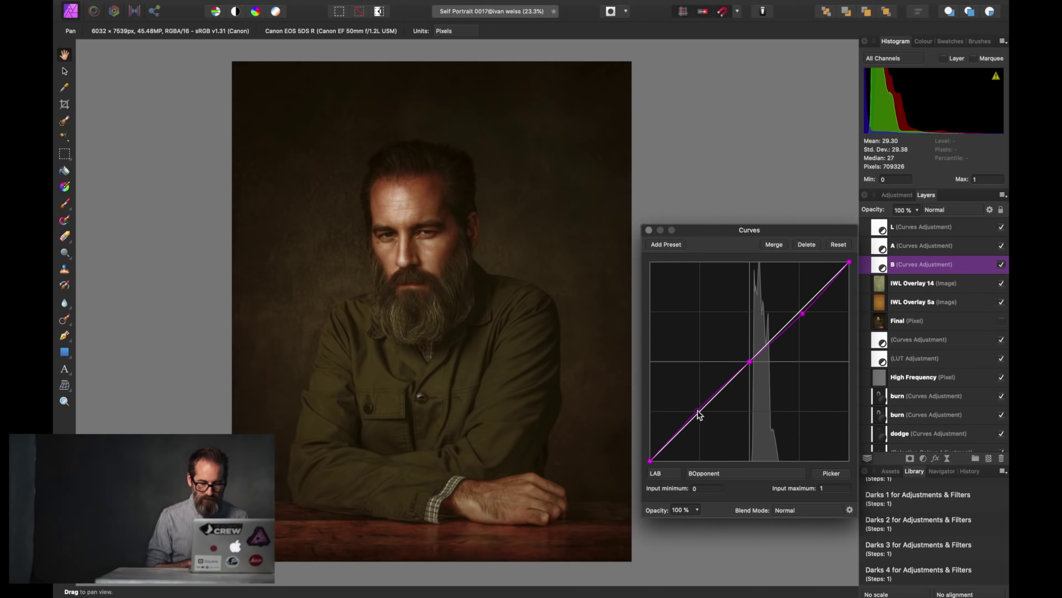
pyautogui.click(750, 362)
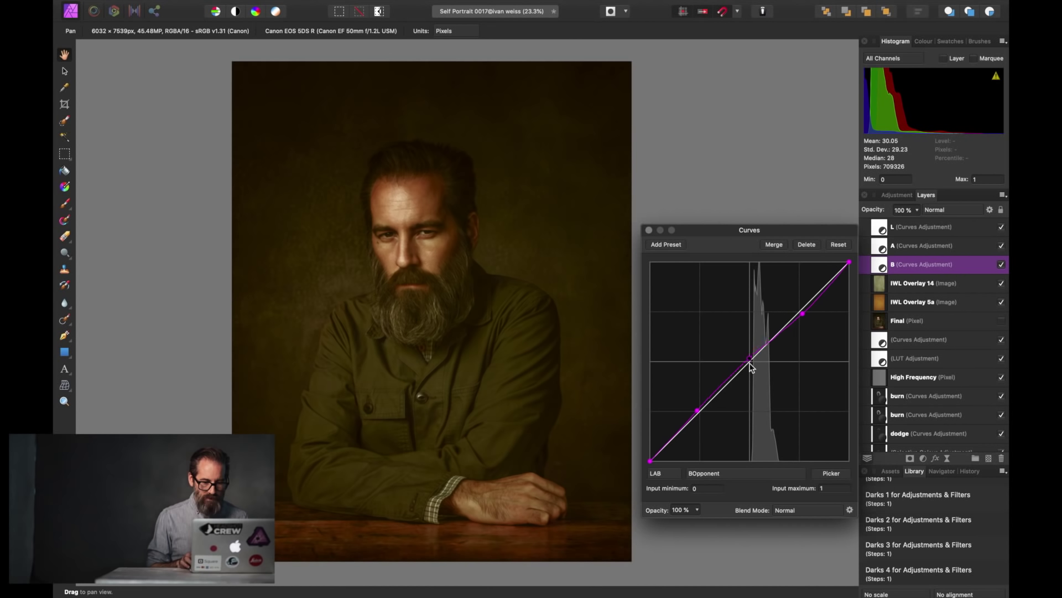
pyautogui.moveTo(751, 367); pyautogui.dragTo(751, 368)
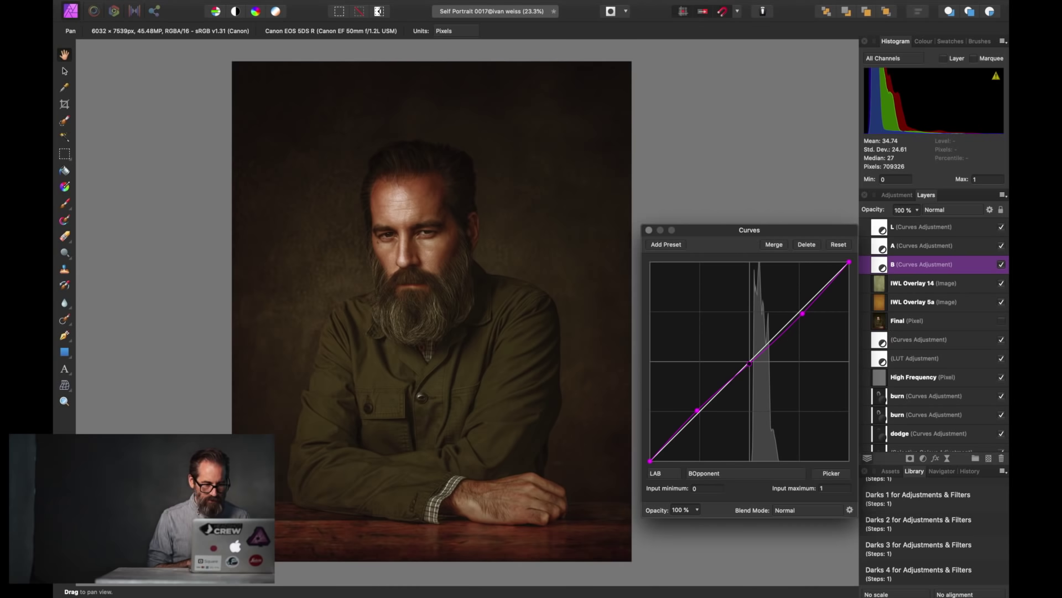
pyautogui.click(650, 230)
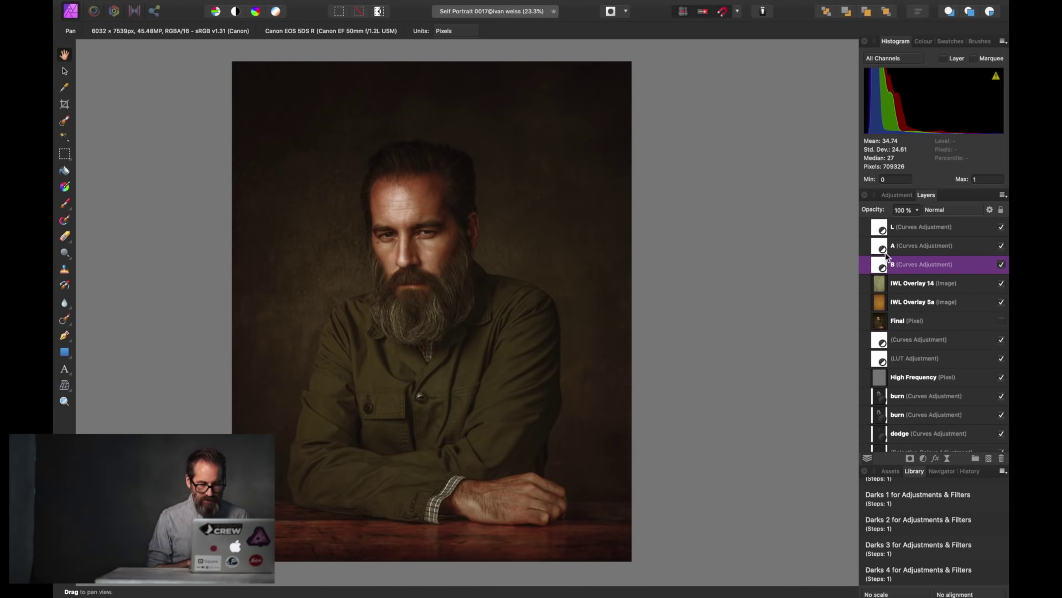
pyautogui.press('super+s')
# Open the A curves adjustment on its AOpponent channel and anchor the curve with a point at the centre
pyautogui.click(903, 250)
pyautogui.moveTo(901, 247); pyautogui.dragTo(883, 251)
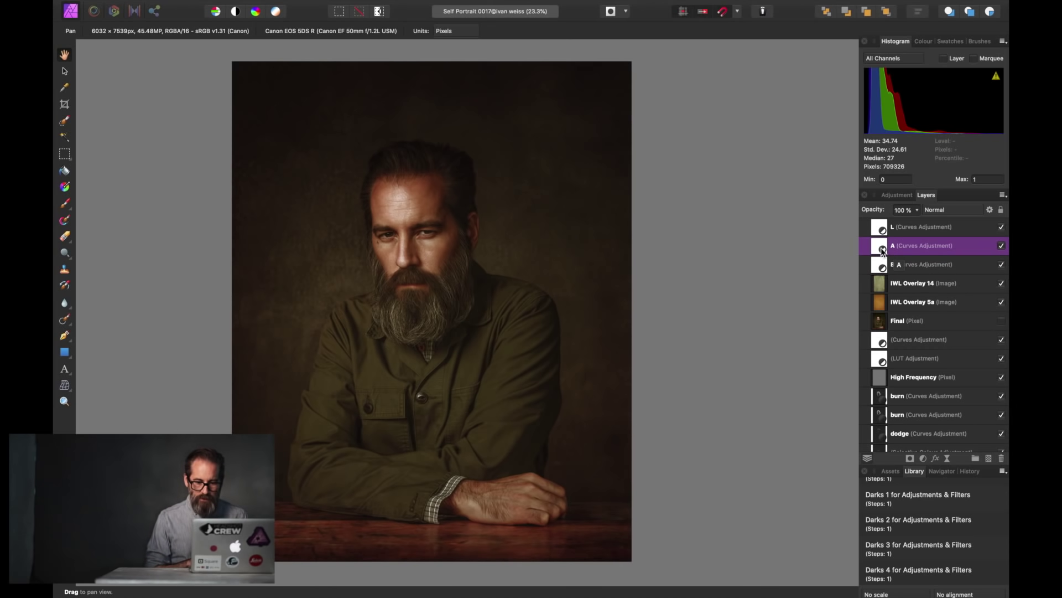
pyautogui.doubleClick(881, 247)
pyautogui.click(716, 473)
pyautogui.click(707, 490)
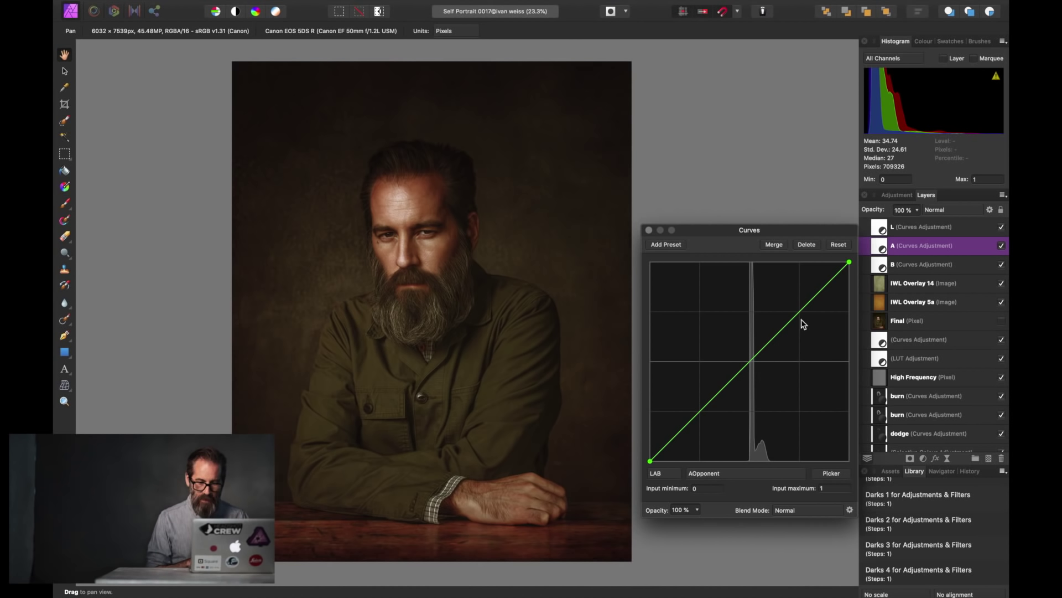
pyautogui.click(751, 362)
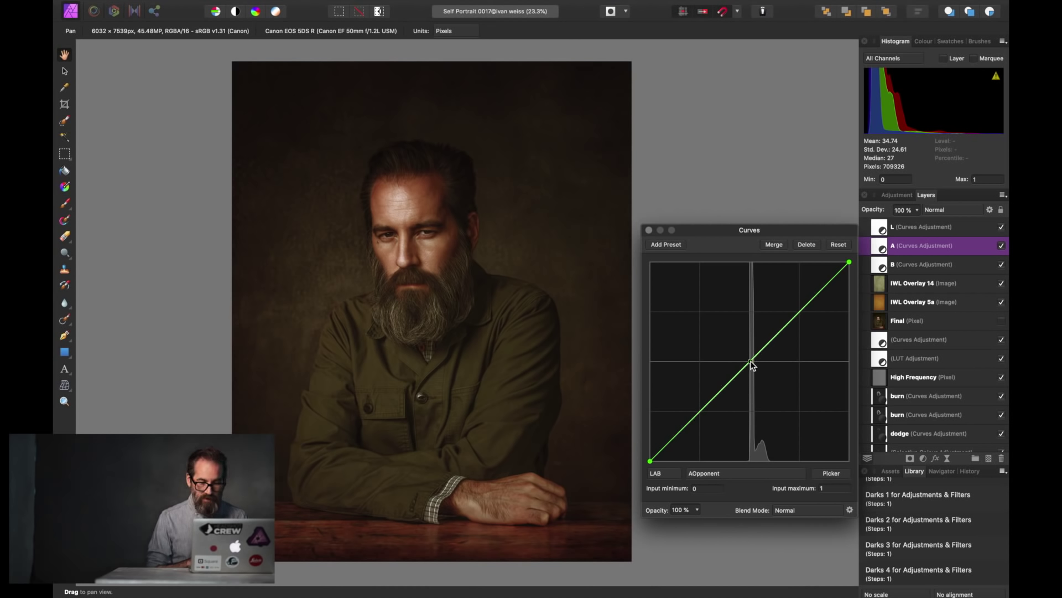
# Shape the AOpponent curve with an upper-quarter point slightly above the diagonal and a lower-quarter point slightly below it
pyautogui.click(802, 312)
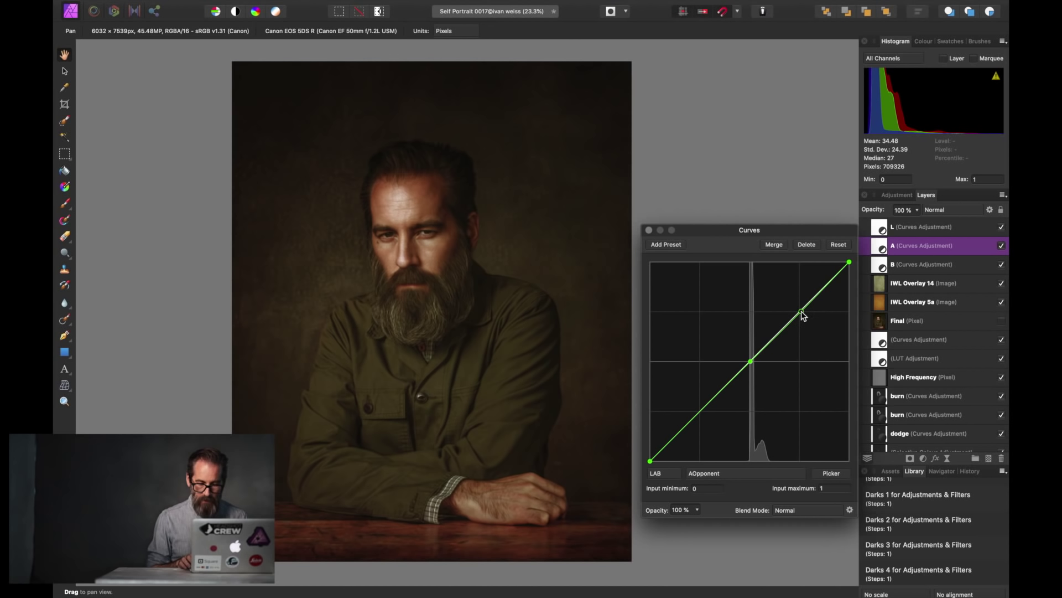
pyautogui.moveTo(802, 312); pyautogui.dragTo(802, 310)
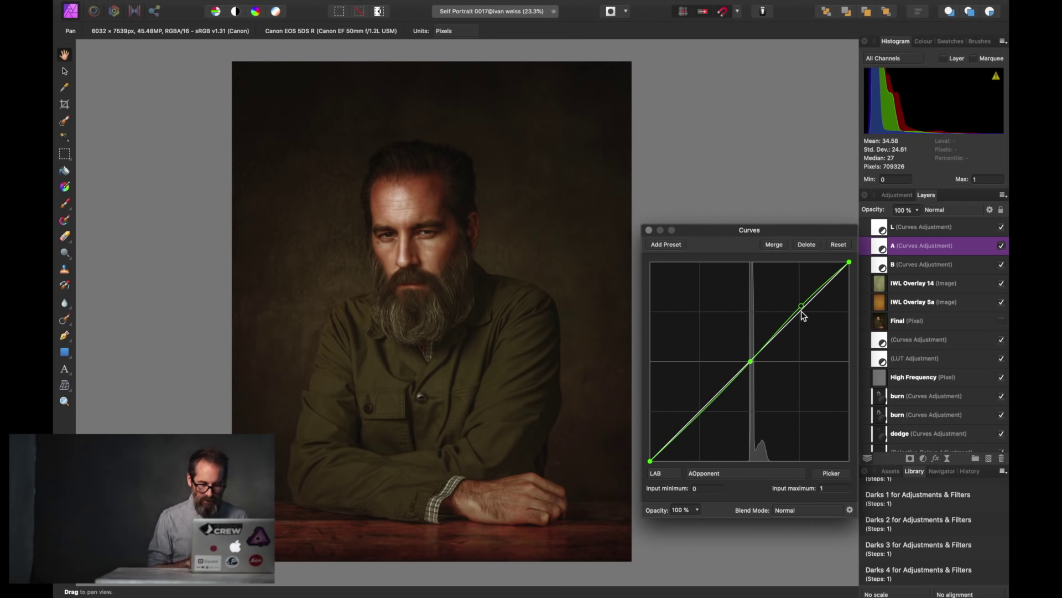
pyautogui.click(701, 411)
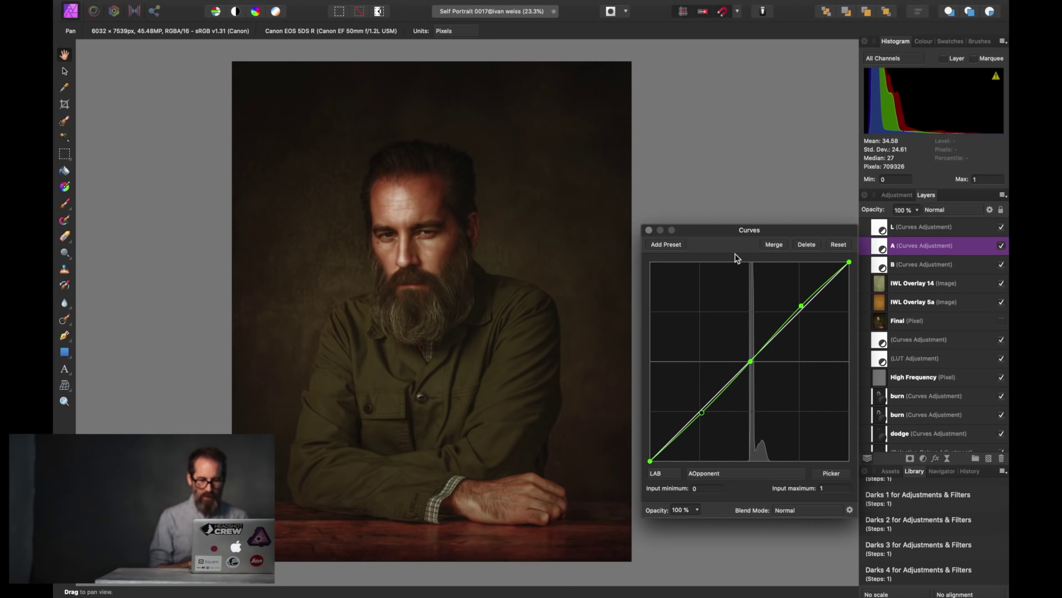
pyautogui.click(649, 231)
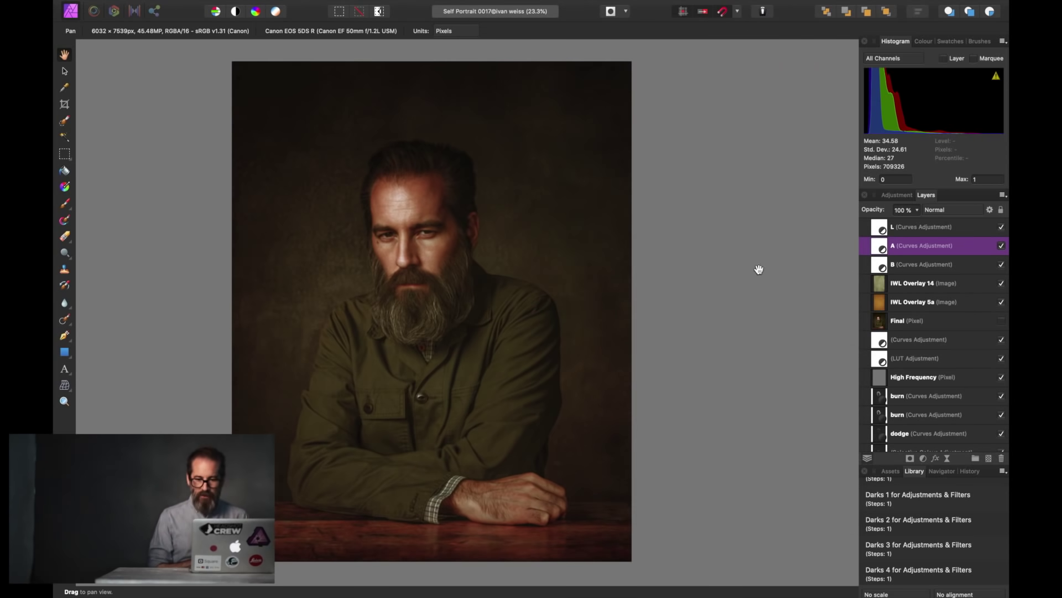
# Open the L curves adjustment on its Lightness channel and shift the curve's white point inward to brighten the highlights
pyautogui.click(895, 227)
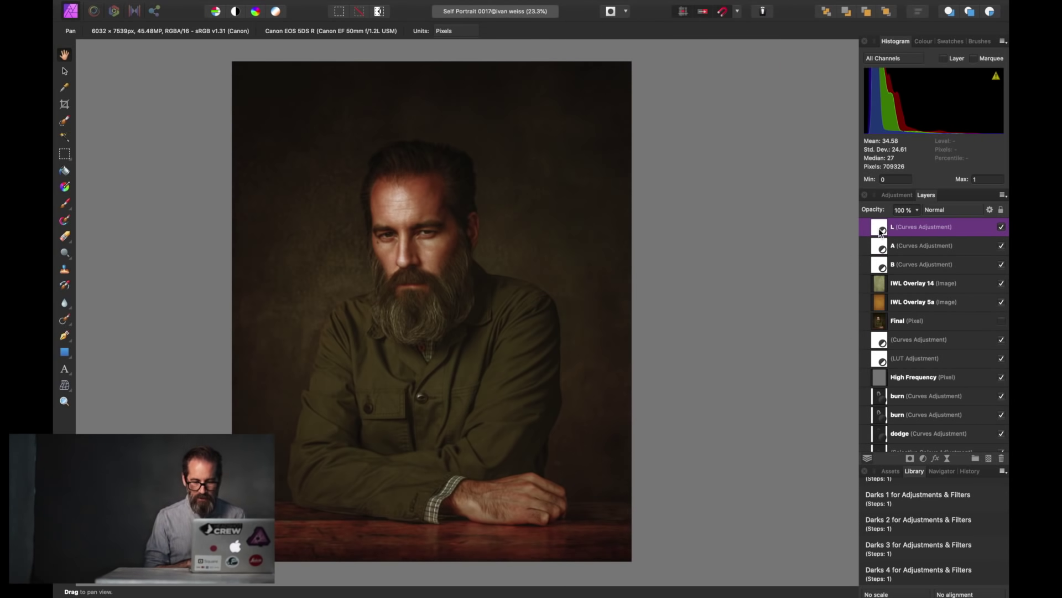
pyautogui.doubleClick(880, 231)
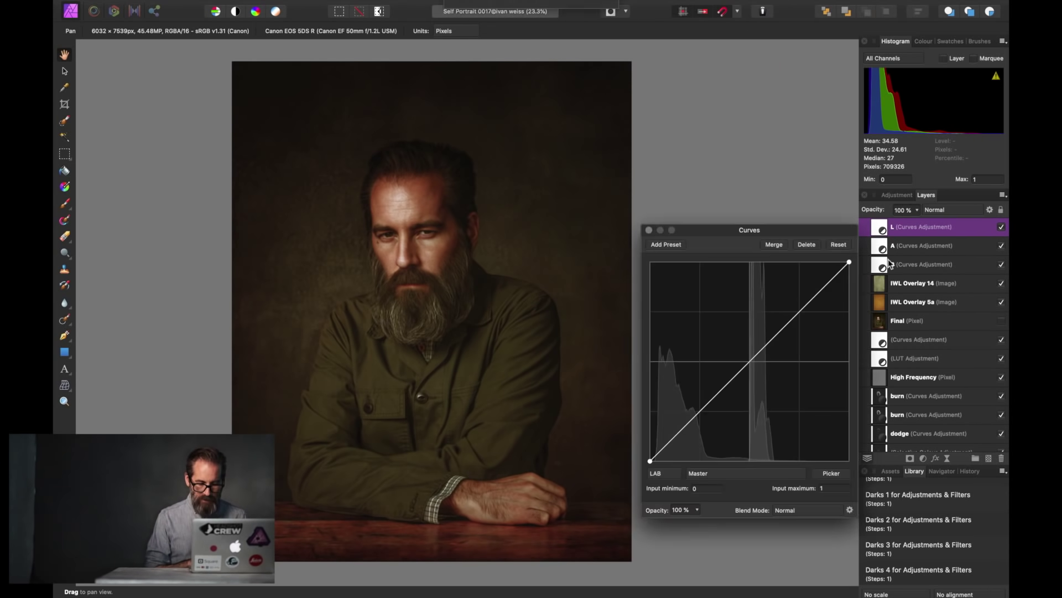
pyautogui.click(703, 473)
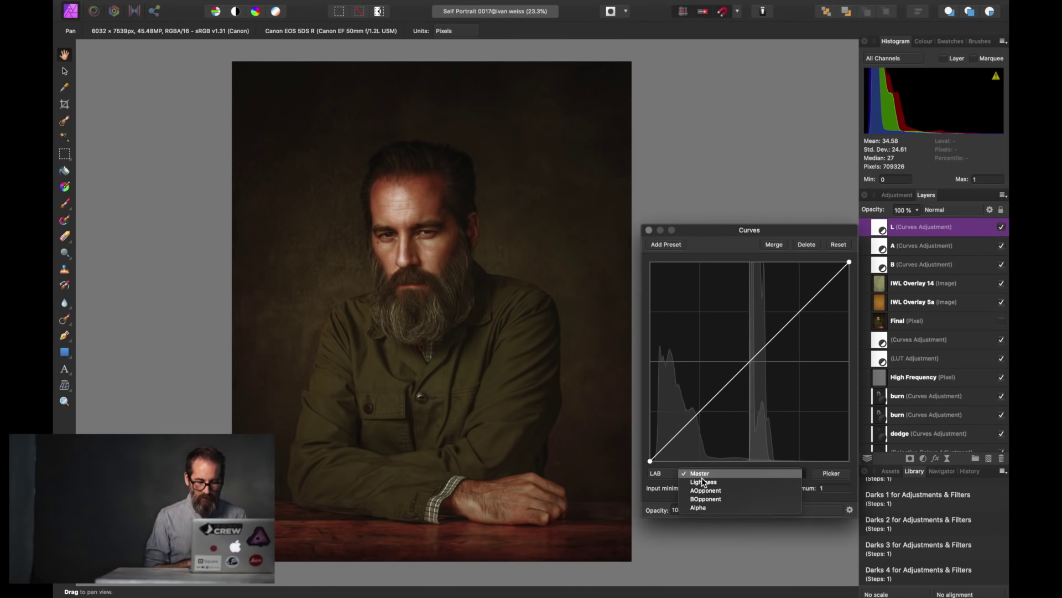
pyautogui.click(700, 487)
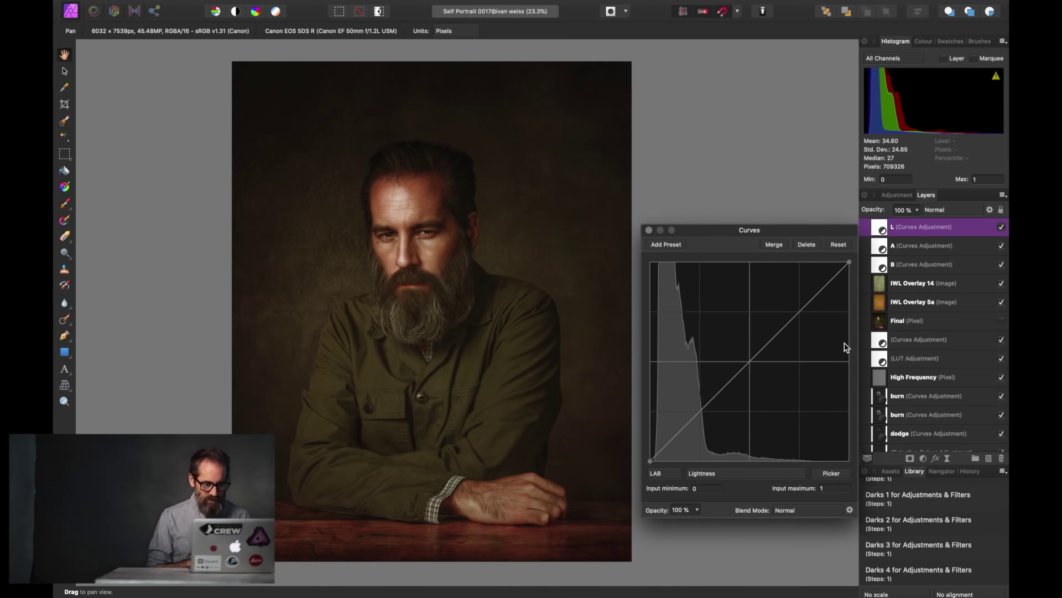
pyautogui.click(849, 264)
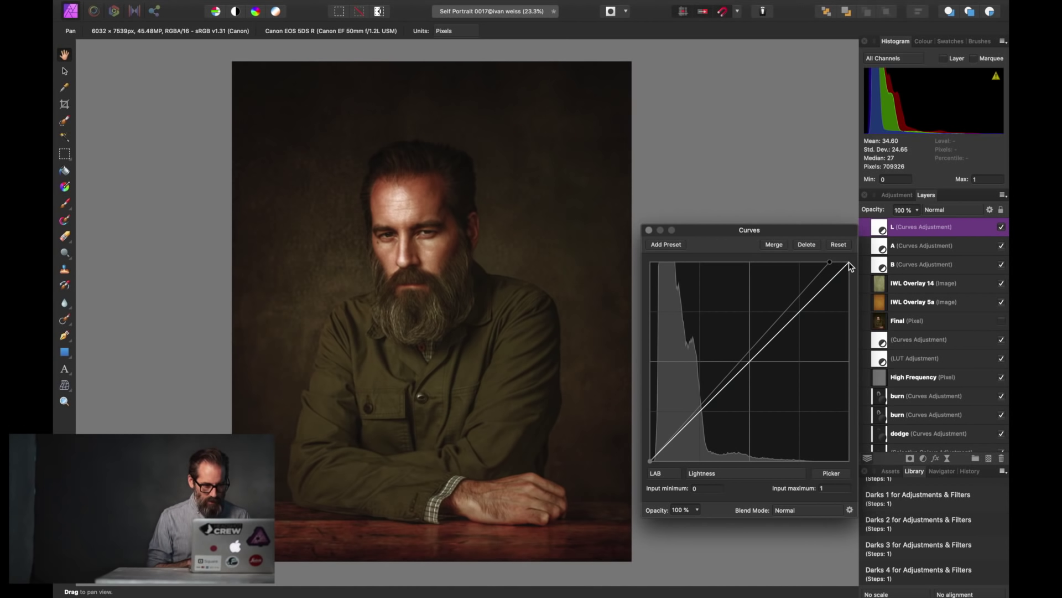
# Add a midtone point to the Lightness curve, pull it back close to the diagonal, and save the document
pyautogui.click(741, 363)
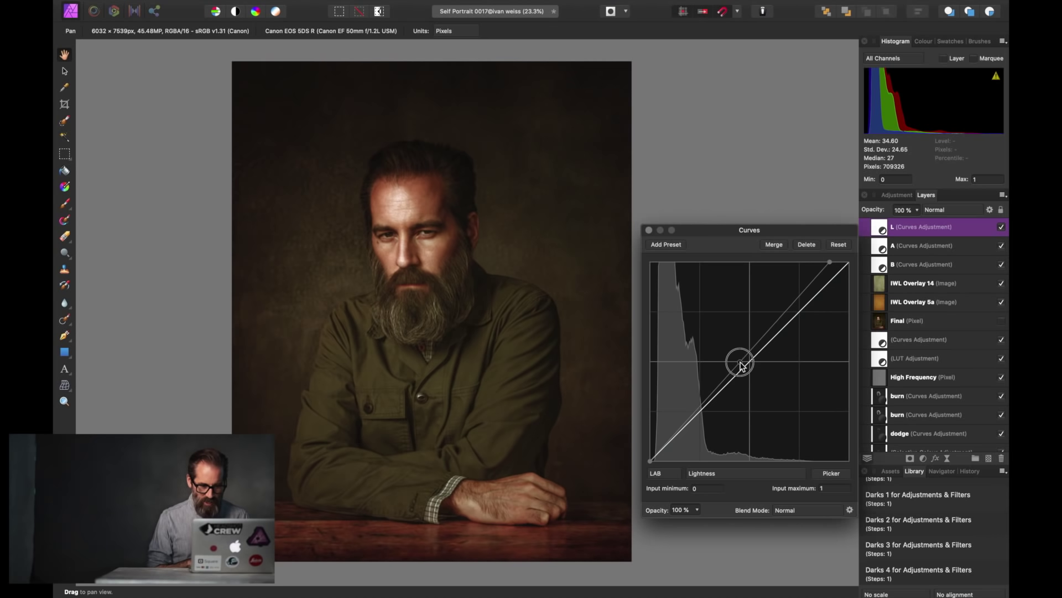
pyautogui.moveTo(742, 365); pyautogui.dragTo(746, 366)
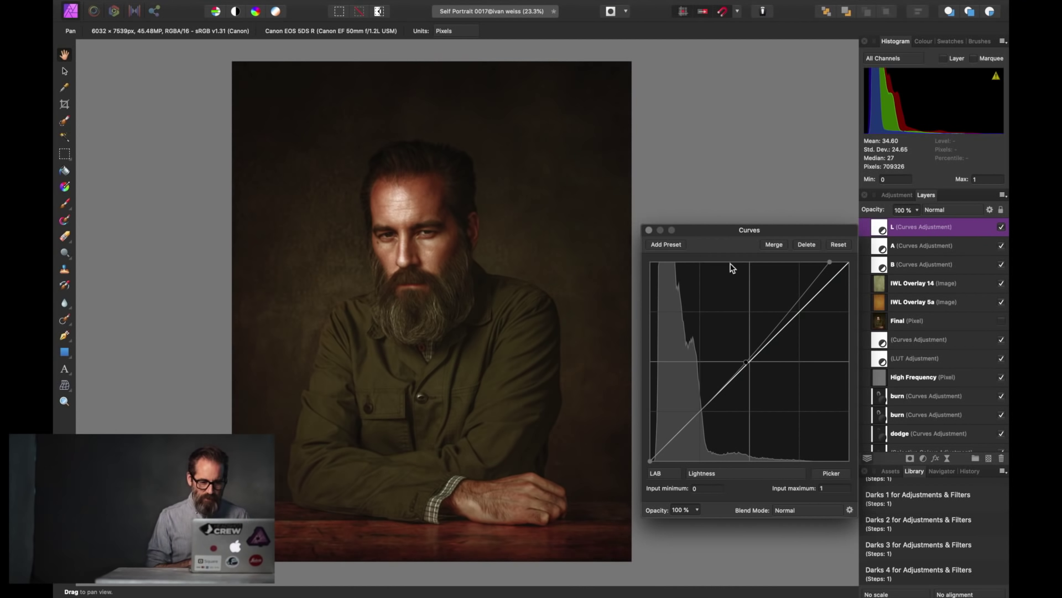
pyautogui.click(650, 230)
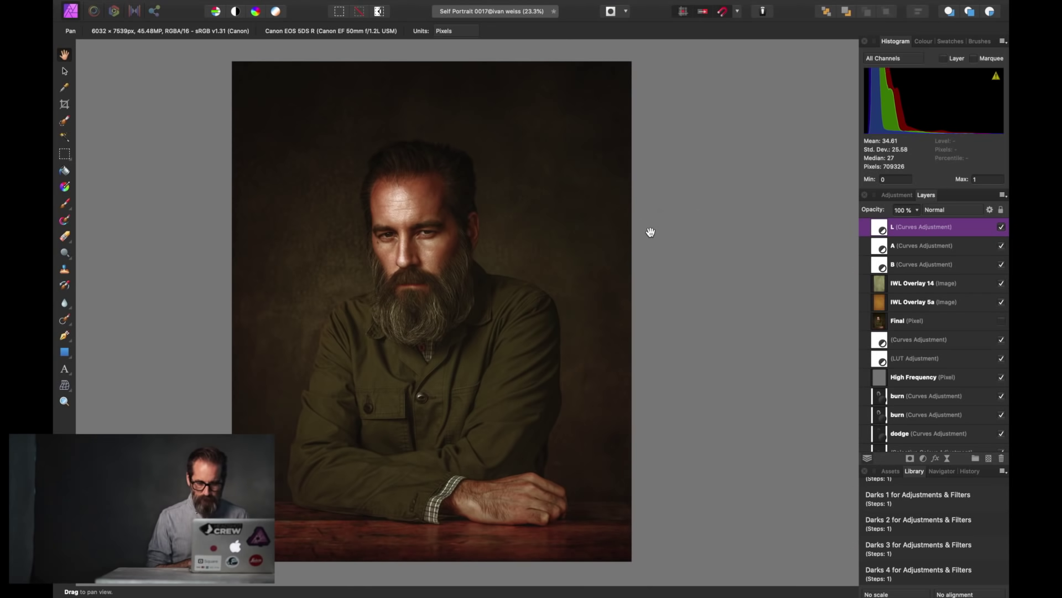
pyautogui.press('super+s')
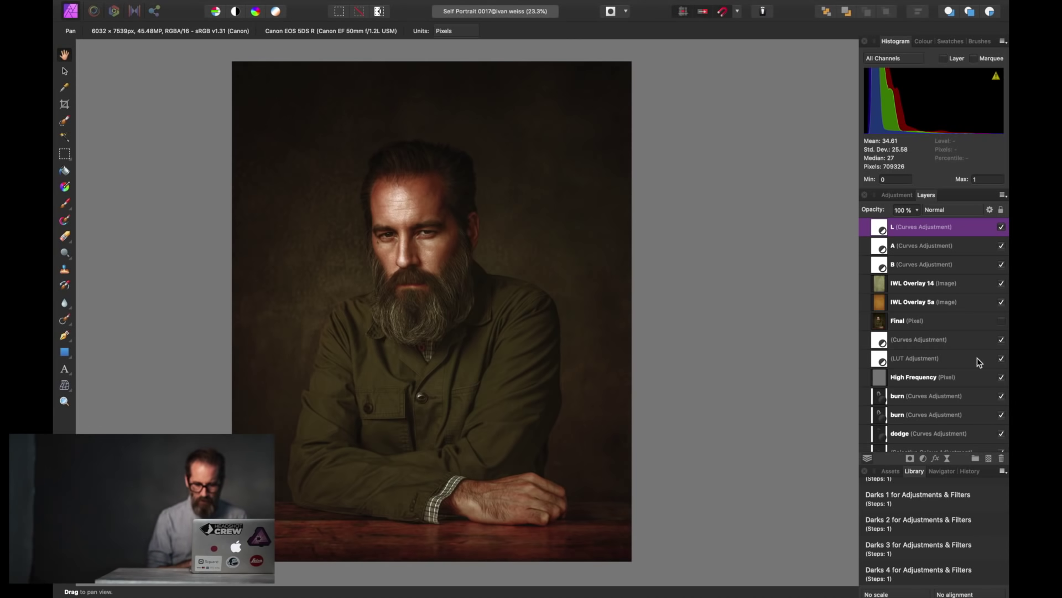
# Add a Colour Balance adjustment above the L curves and set the Shadows Yellow / Blue value to 14%
pyautogui.click(924, 460)
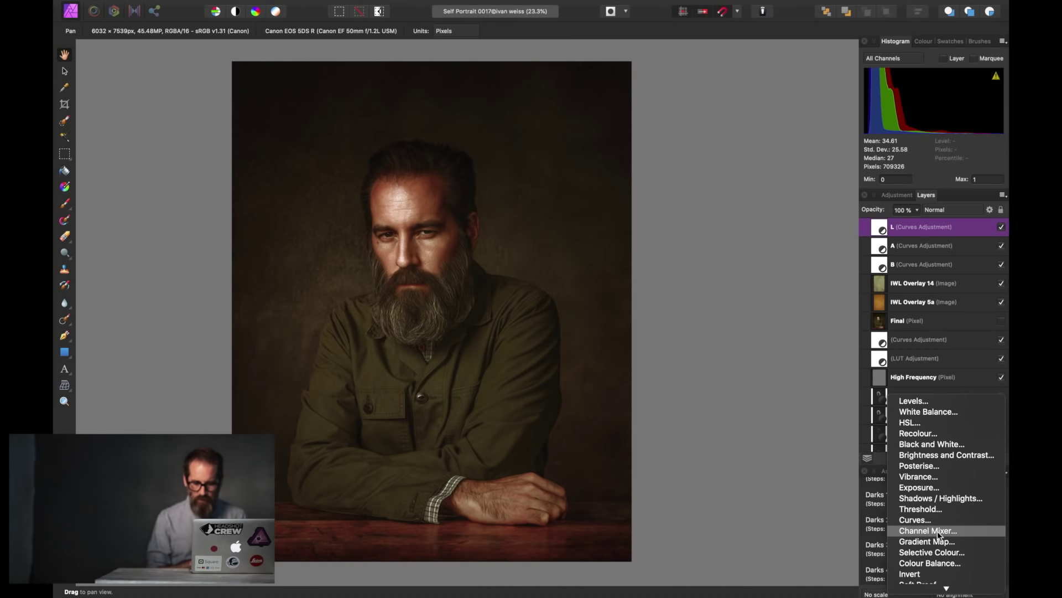
pyautogui.click(926, 561)
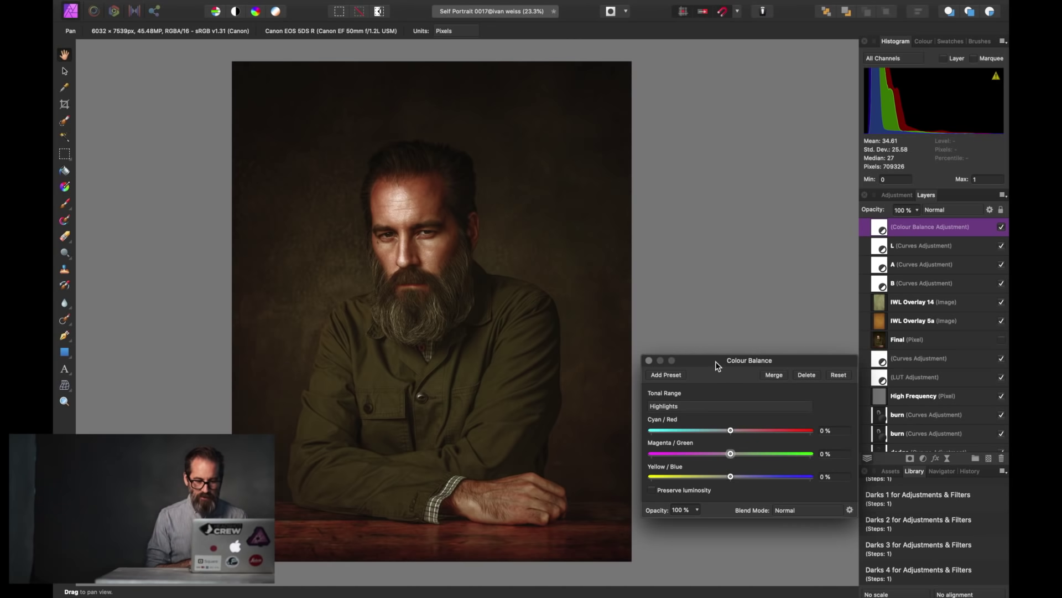
pyautogui.moveTo(715, 363); pyautogui.dragTo(713, 351)
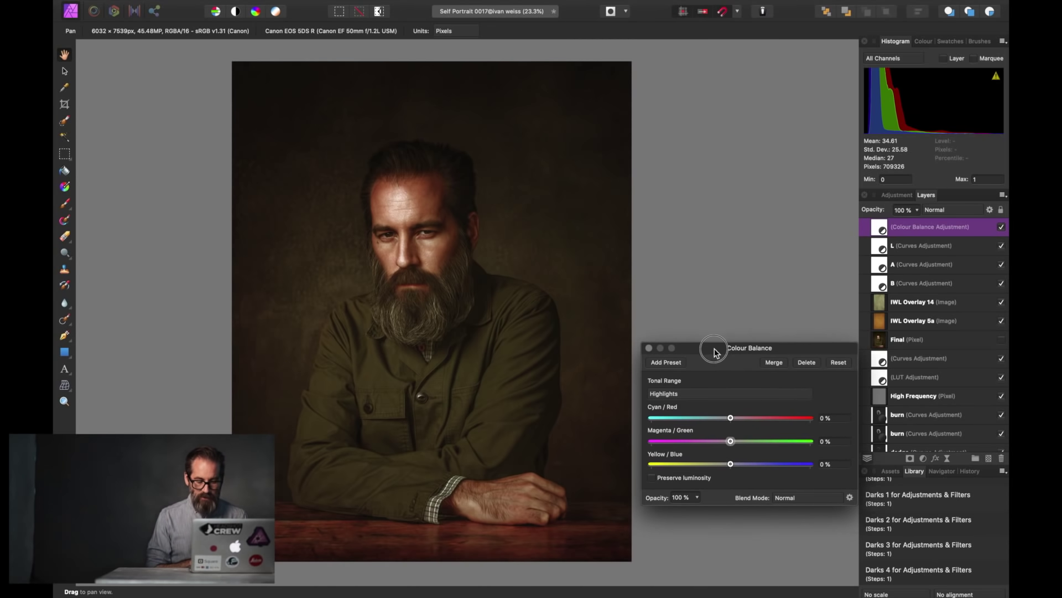
pyautogui.click(698, 393)
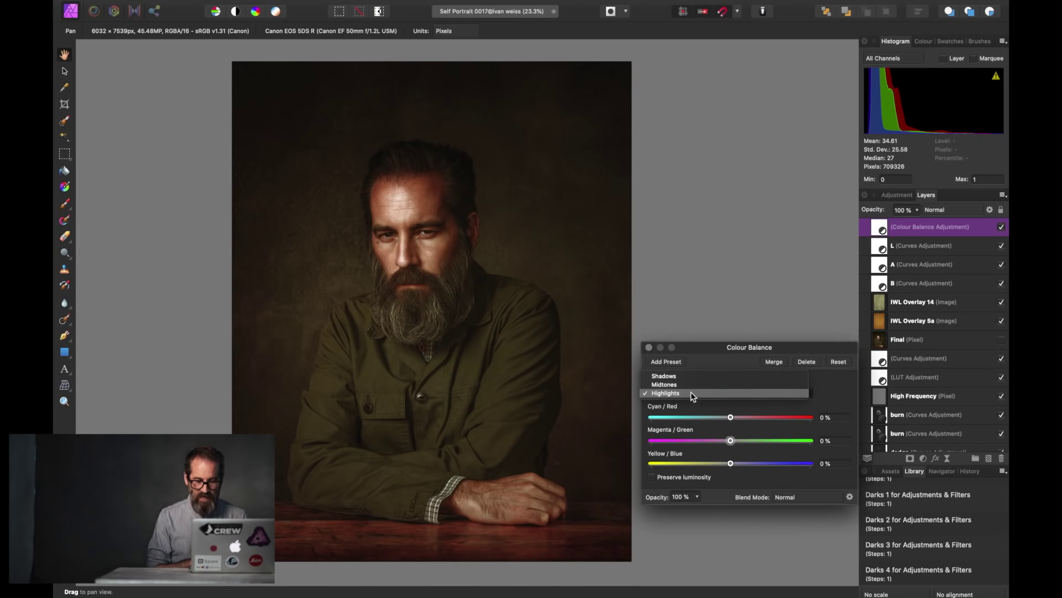
pyautogui.click(692, 377)
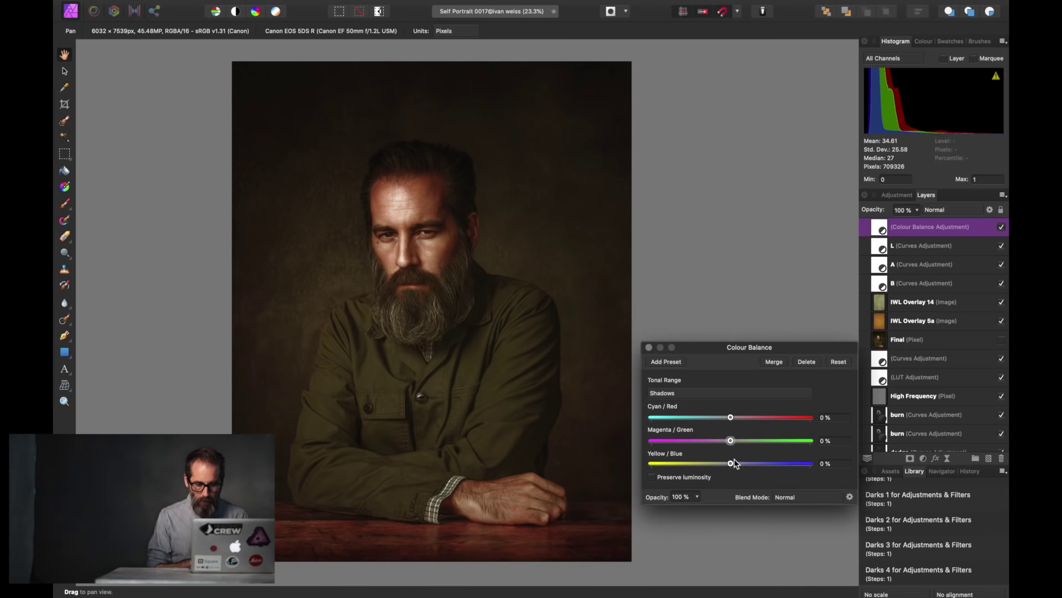
pyautogui.moveTo(731, 467); pyautogui.dragTo(744, 468)
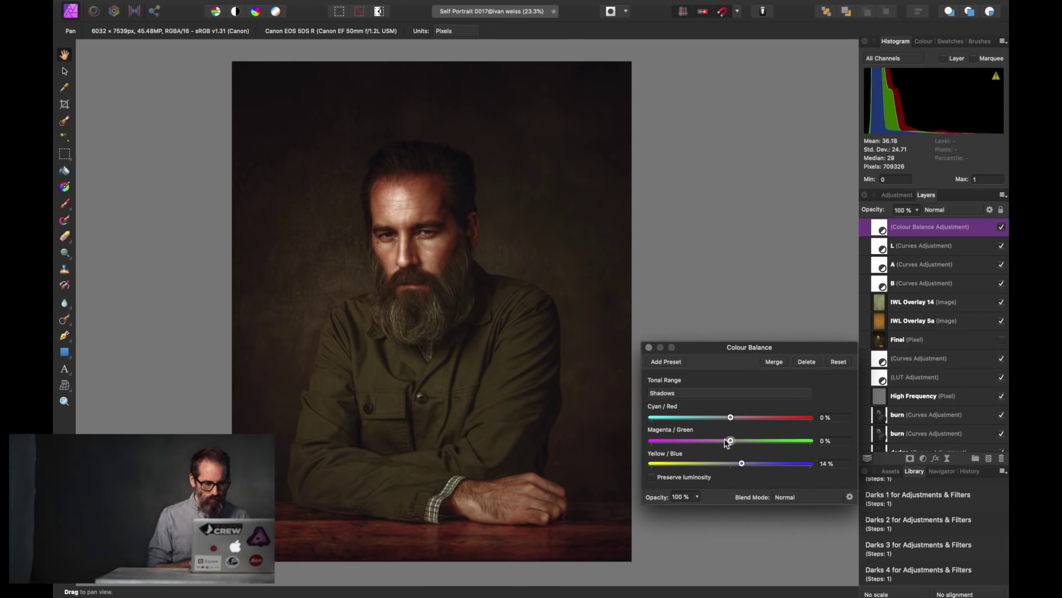
# Set the Colour Balance adjustment's Shadows Cyan / Red value to 4% and its Midtones Yellow / Blue value to 11%
pyautogui.click(731, 417)
pyautogui.moveTo(731, 419); pyautogui.dragTo(735, 420)
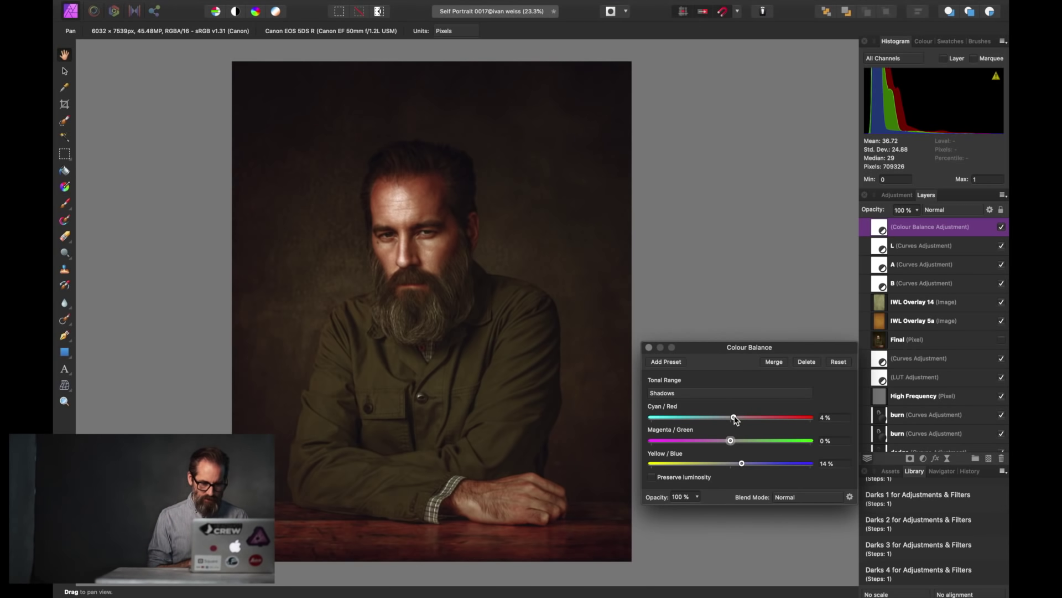
pyautogui.click(722, 393)
pyautogui.click(717, 403)
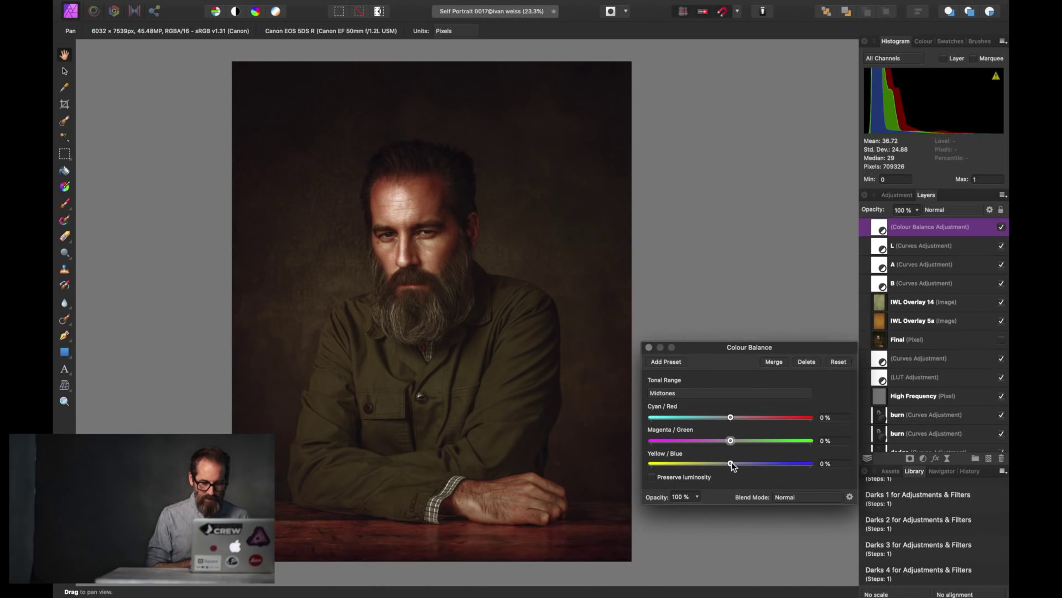
pyautogui.moveTo(731, 462); pyautogui.dragTo(741, 467)
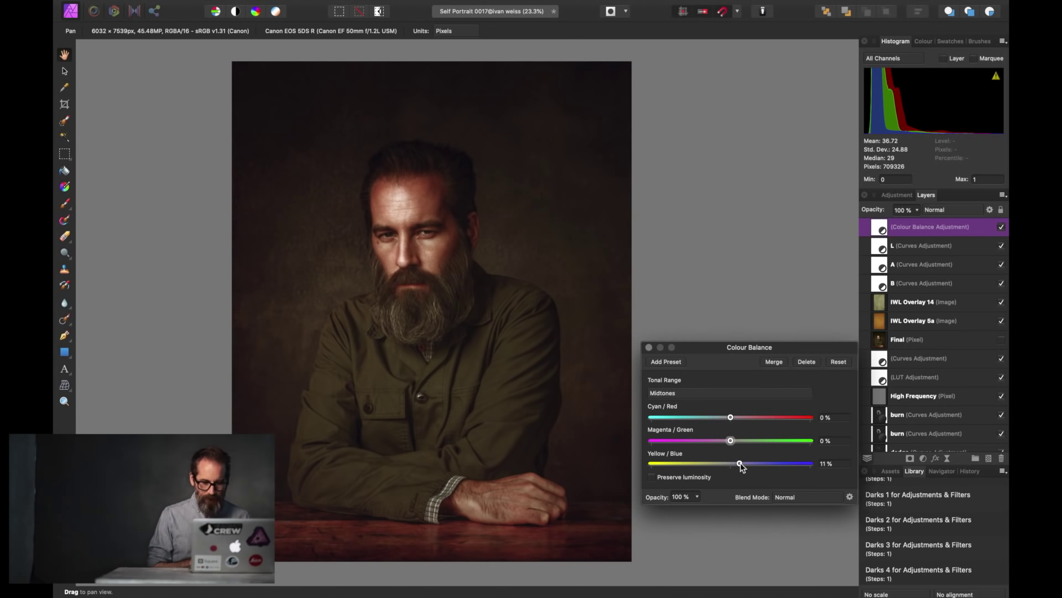
# Set the Colour Balance Highlights to -7% Cyan / Red and -12% Yellow / Blue, and save the document
pyautogui.click(750, 397)
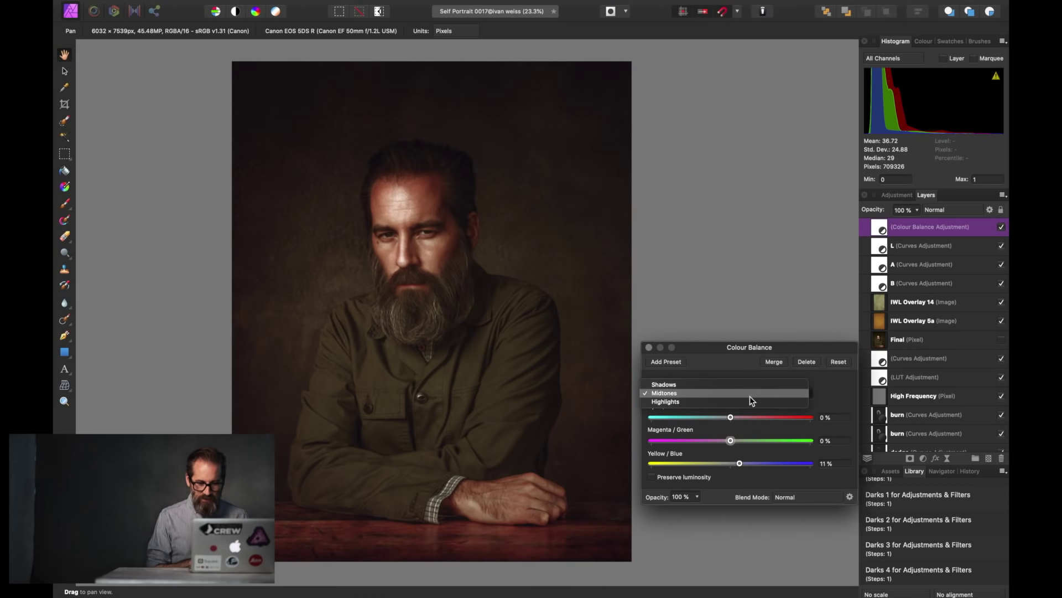
pyautogui.click(743, 403)
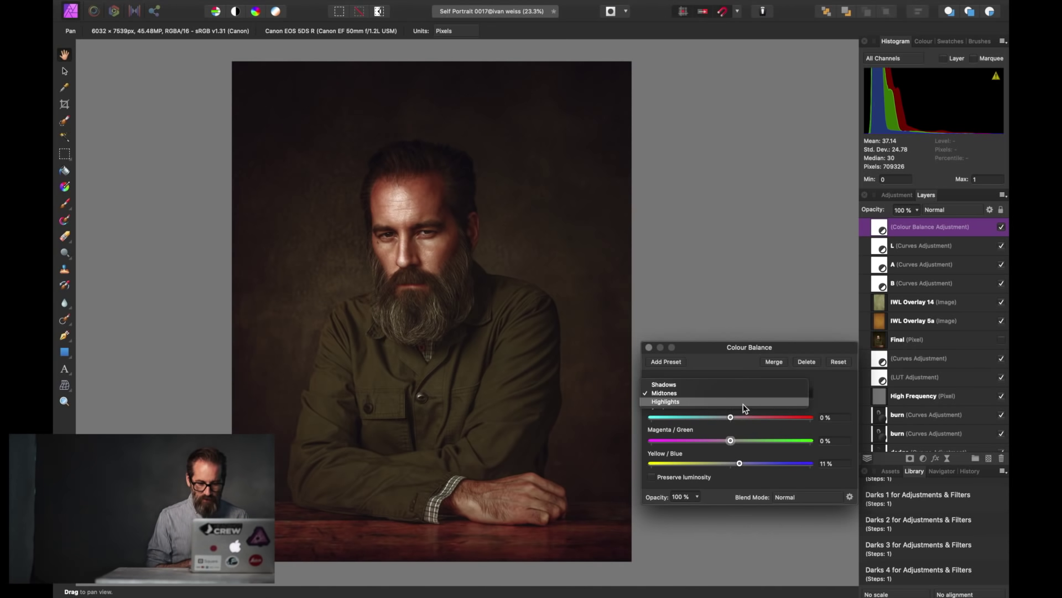
pyautogui.click(731, 419)
pyautogui.moveTo(730, 419); pyautogui.dragTo(725, 419)
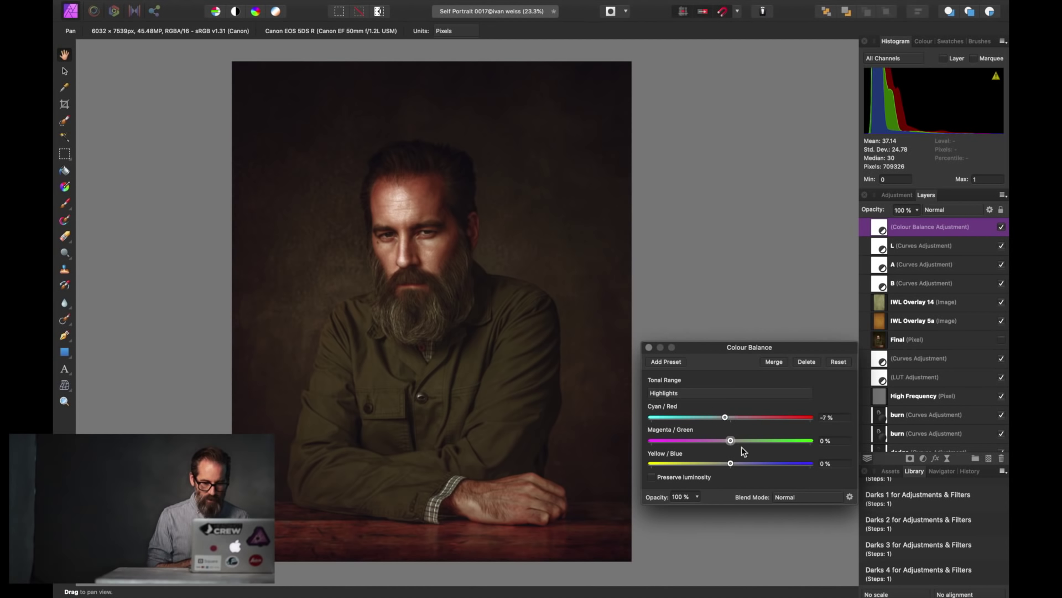
pyautogui.moveTo(731, 463); pyautogui.dragTo(721, 464)
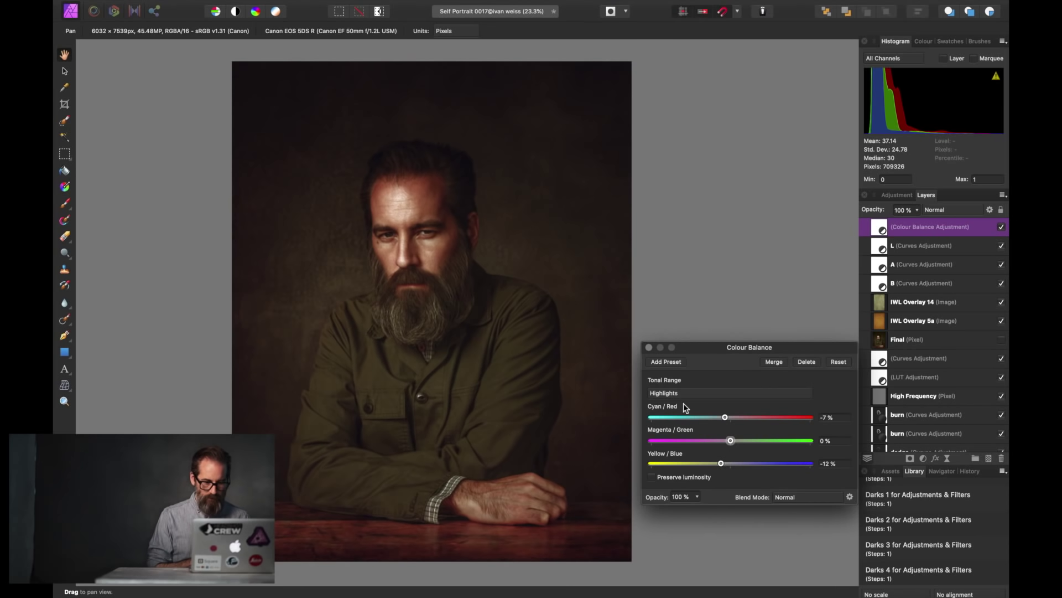
pyautogui.click(649, 348)
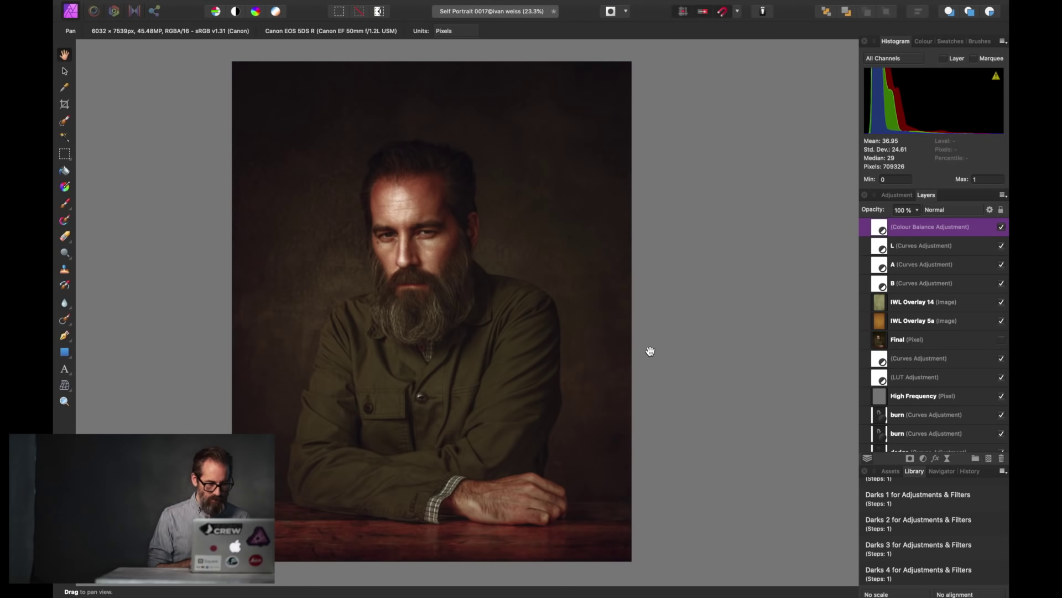
pyautogui.press('super+s')
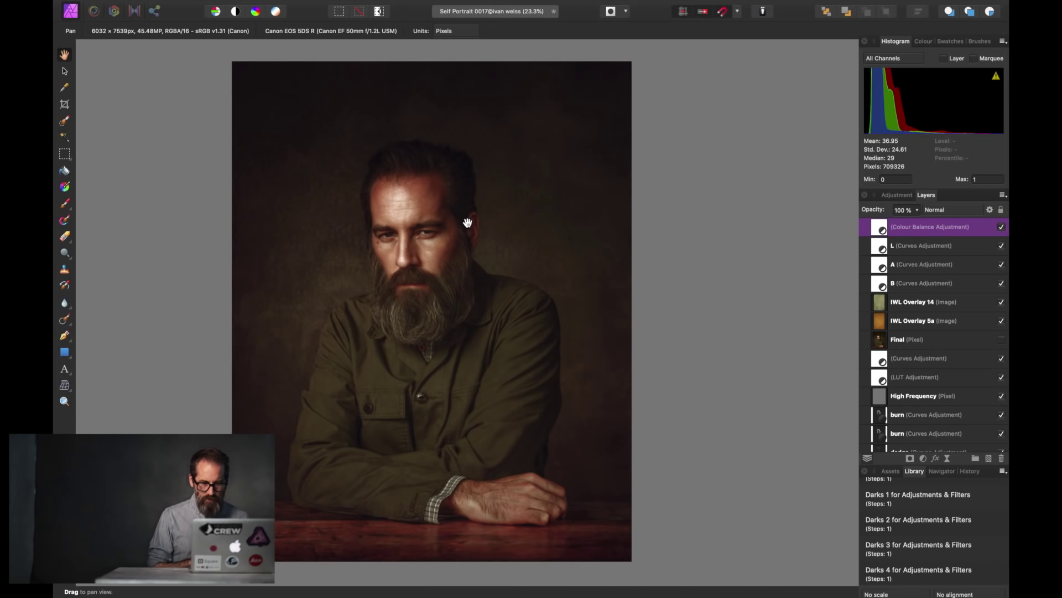
# Compare the portrait against black and white canvas backgrounds using the Background Grey Level preference, and restore the mid-grey background
pyautogui.hscroll(-10, 467, 223)
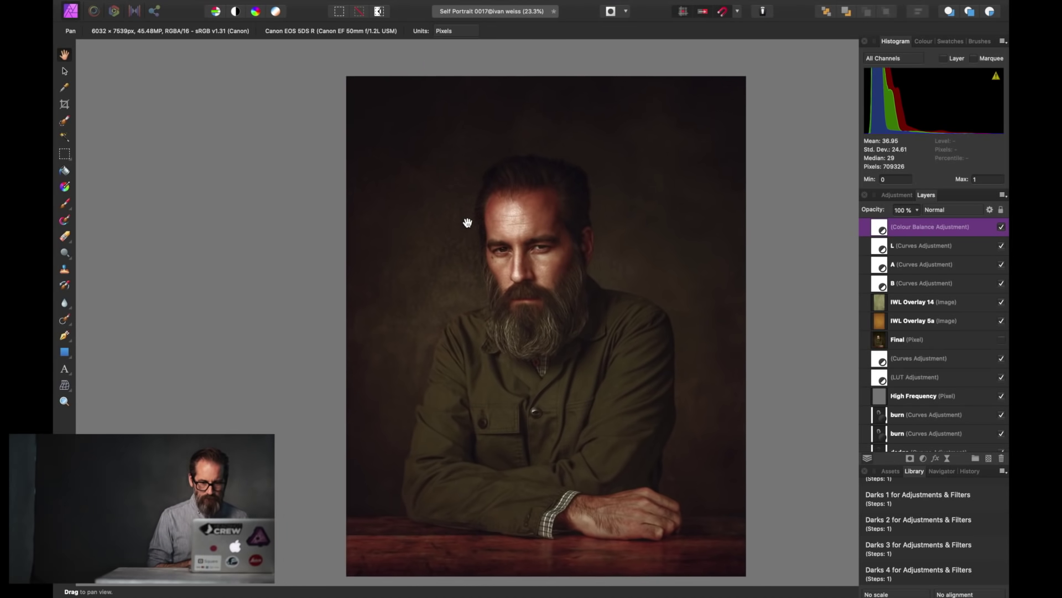
pyautogui.hscroll(-5, 468, 223)
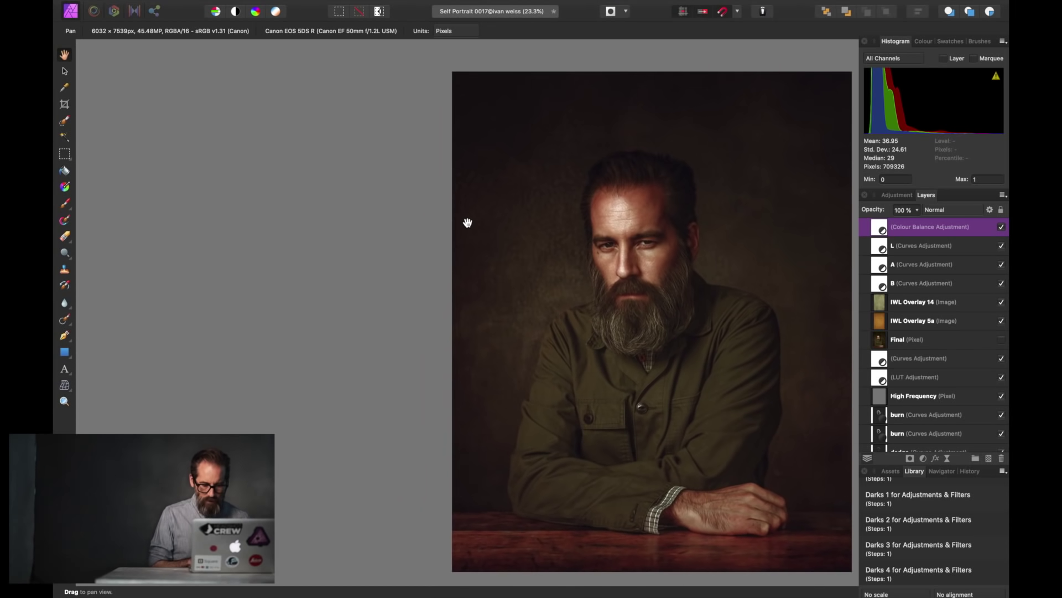
pyautogui.scroll(-2, 467, 223)
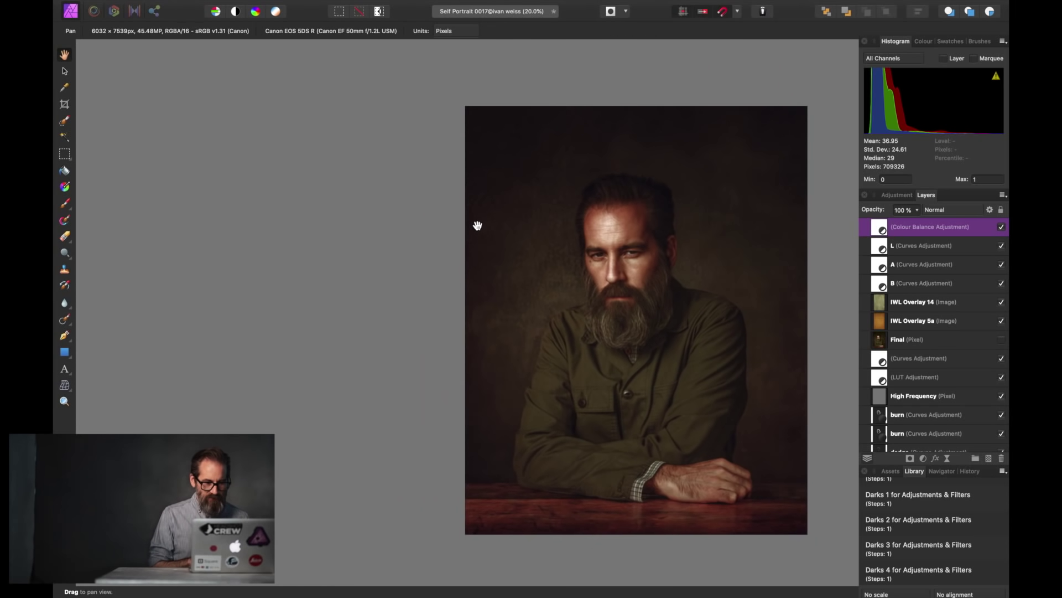
pyautogui.press('super+comma')
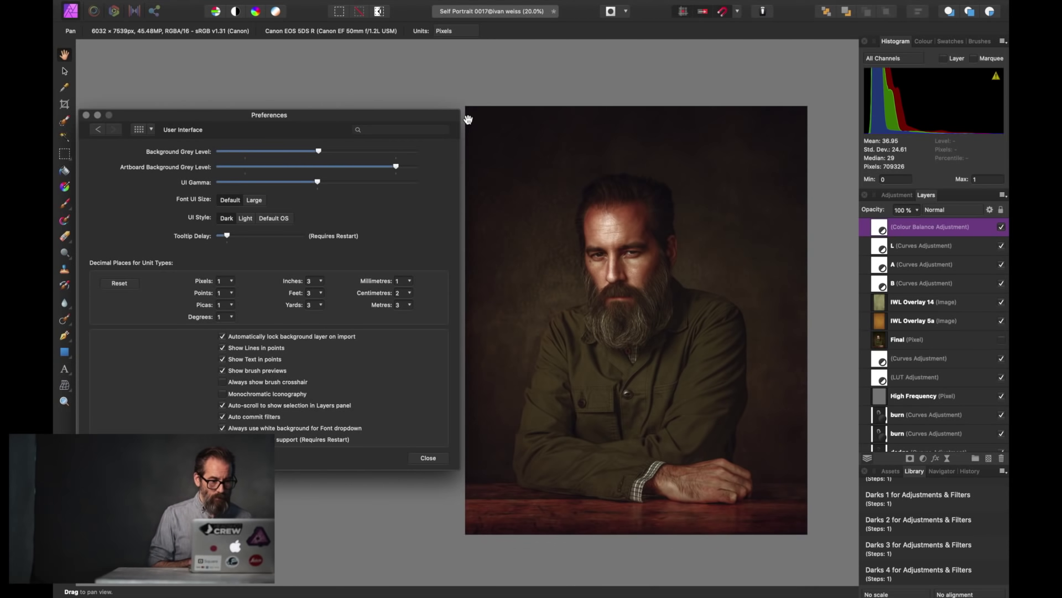
pyautogui.click(220, 152)
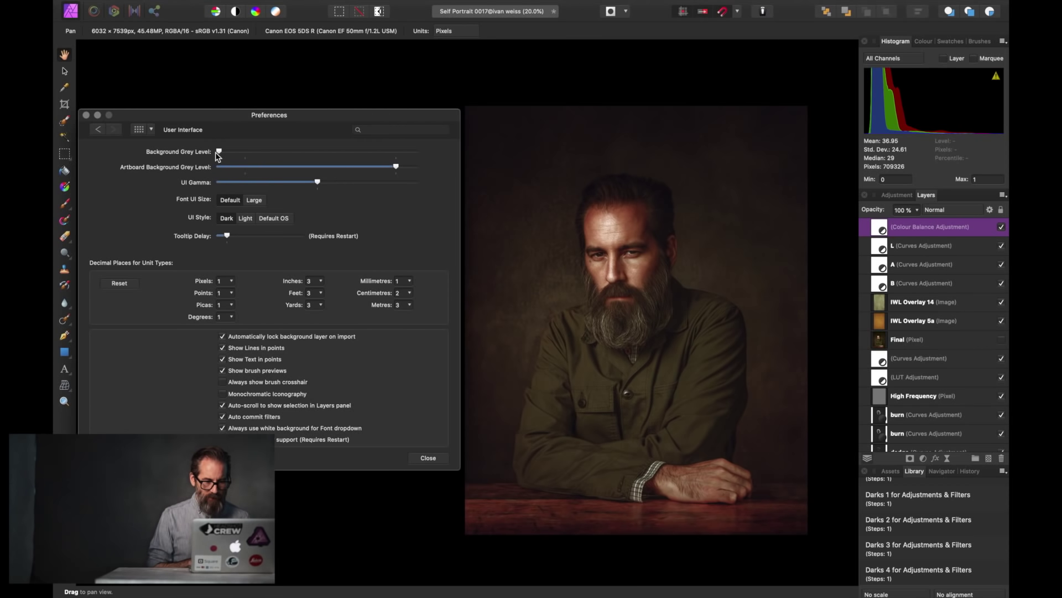
pyautogui.click(416, 153)
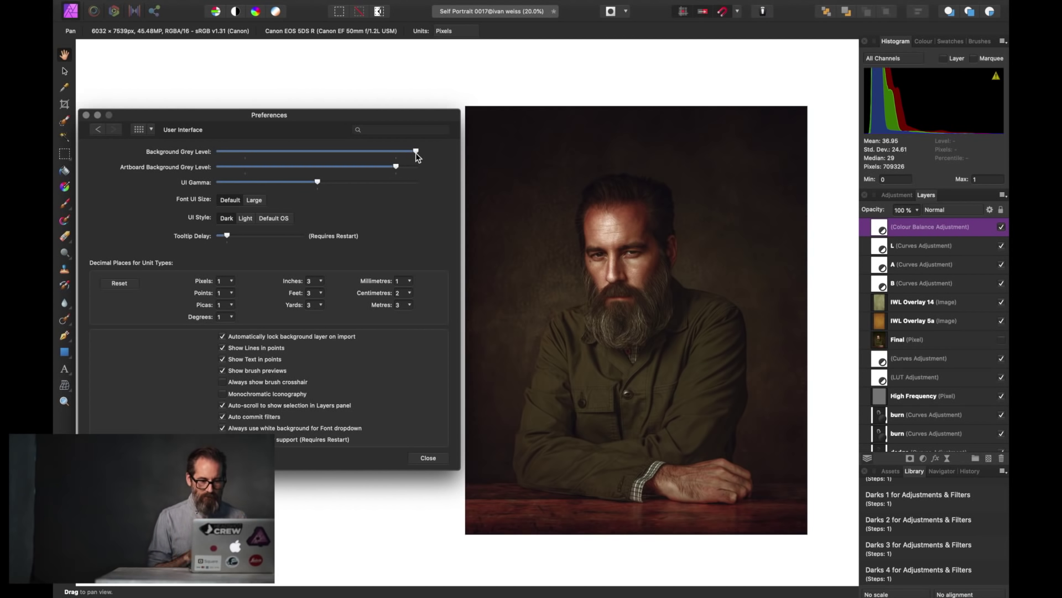
pyautogui.click(318, 151)
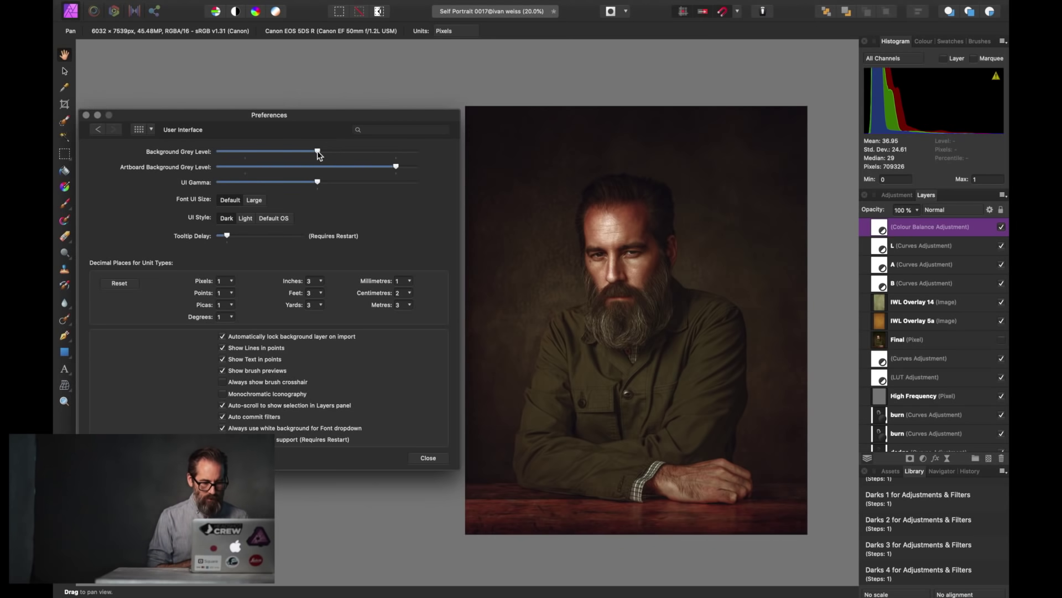
pyautogui.click(424, 460)
pyautogui.scroll(1, 486, 418)
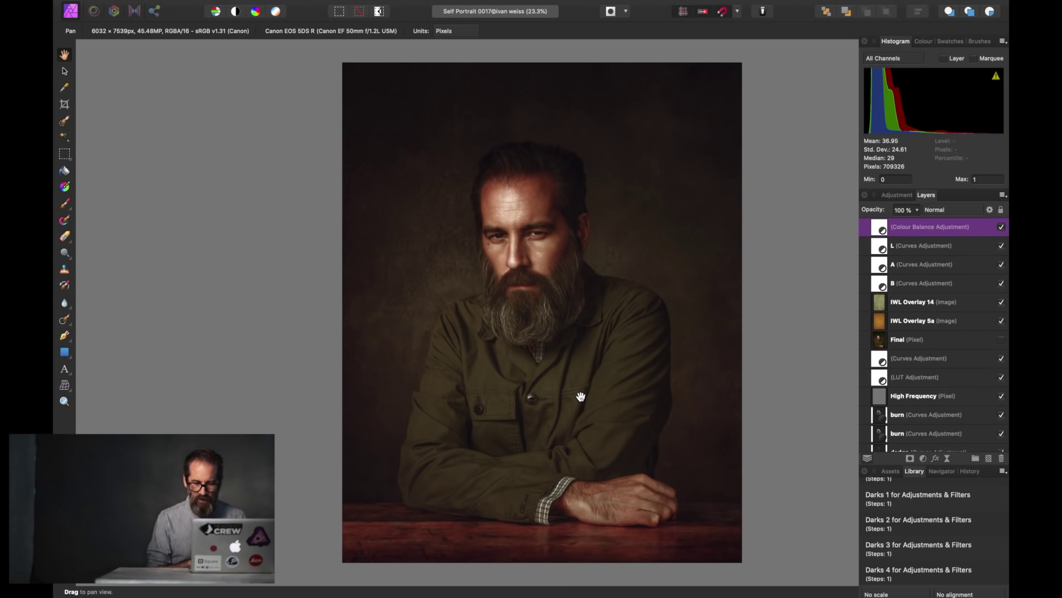
# Compare the portrait with and without the IWL Overlay 5a layer, and reduce that layer's opacity to 75%
pyautogui.click(942, 326)
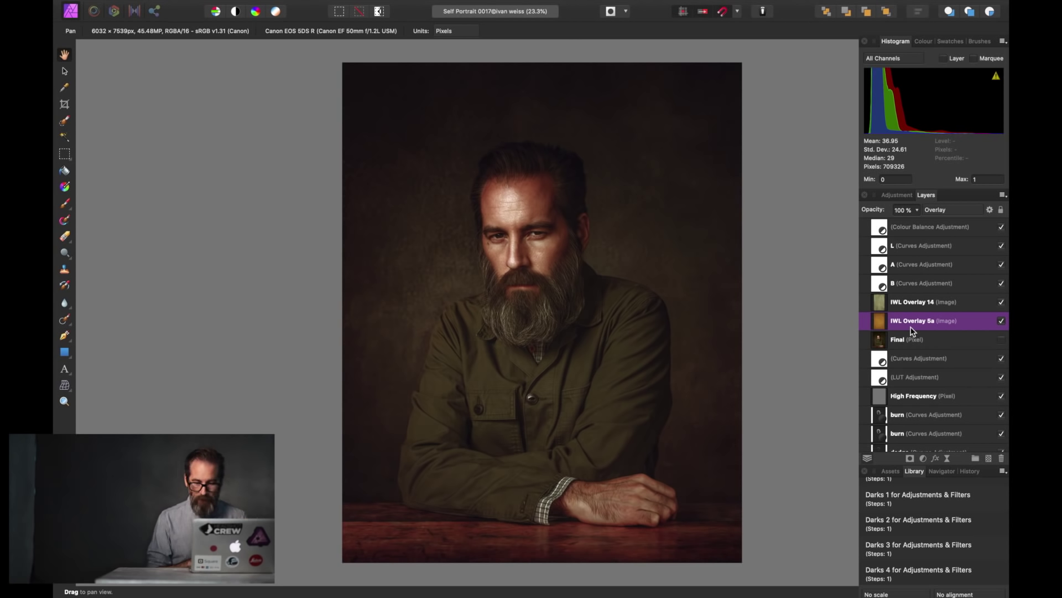
pyautogui.click(1001, 321)
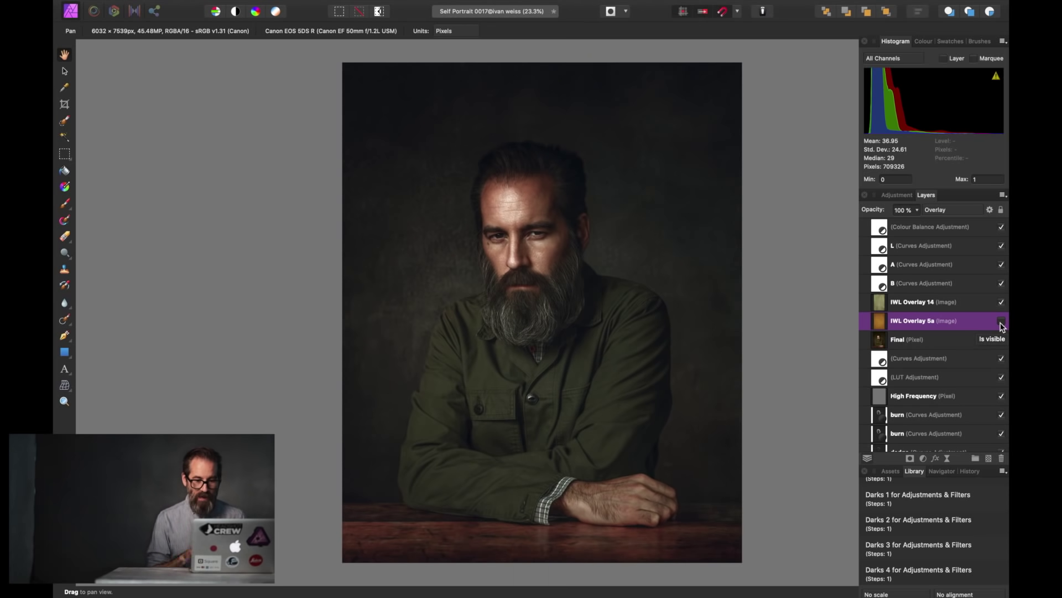
pyautogui.click(1001, 322)
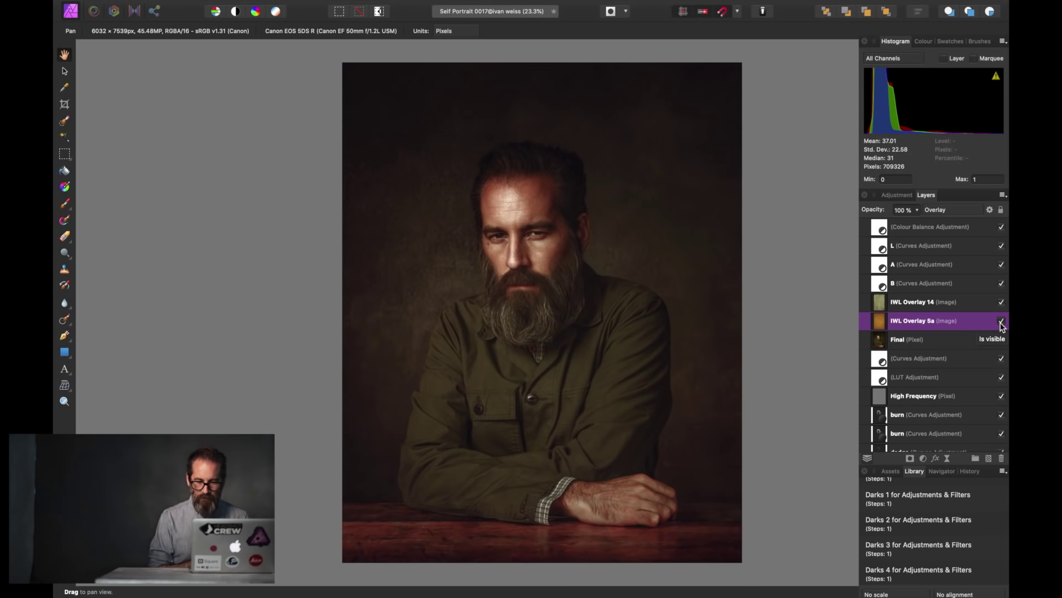
pyautogui.moveTo(876, 213); pyautogui.dragTo(866, 215)
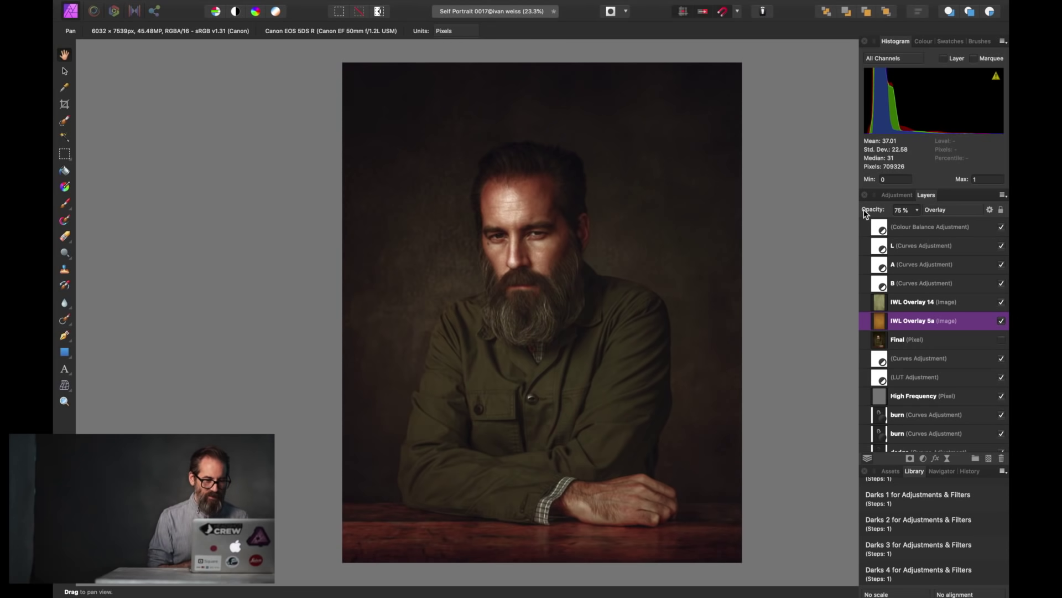
pyautogui.hscroll(5, 751, 232)
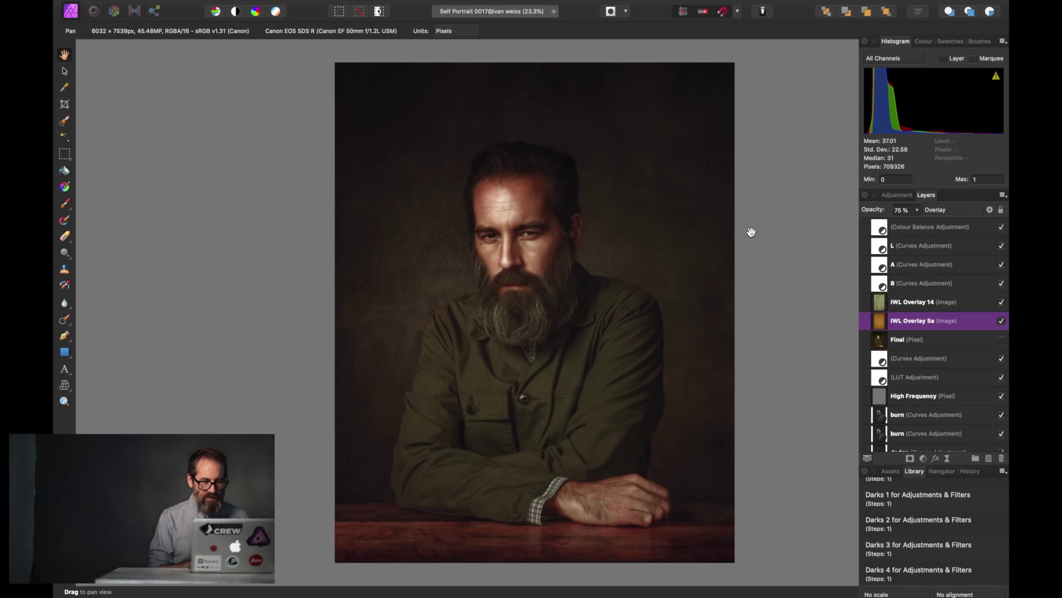
pyautogui.scroll(-1, 751, 232)
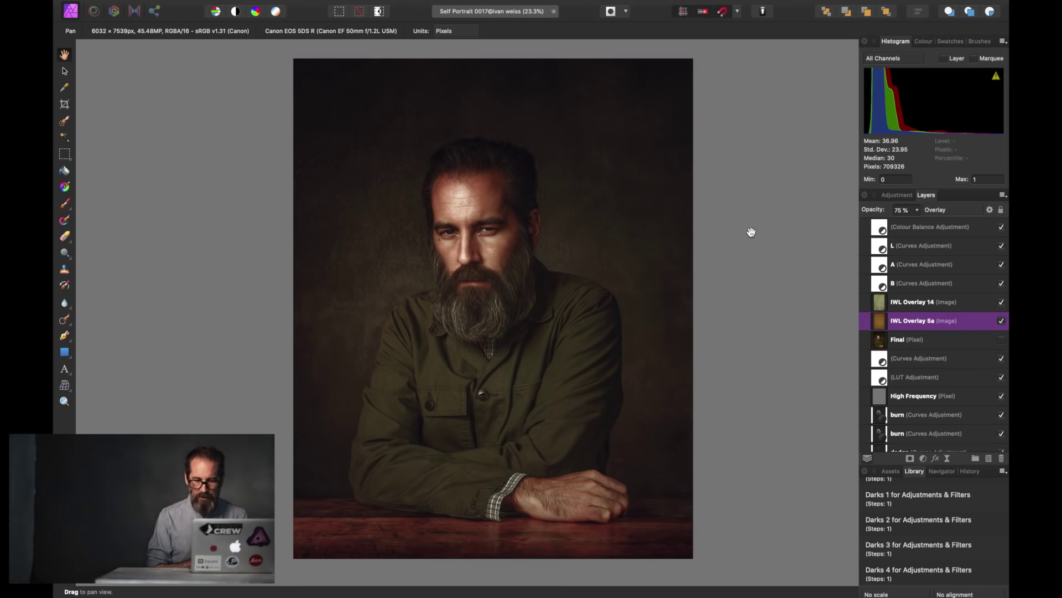
# Add an HSL adjustment directly above IWL Overlay 5a and set the red range's Hue Shift to -2.6°
pyautogui.click(910, 234)
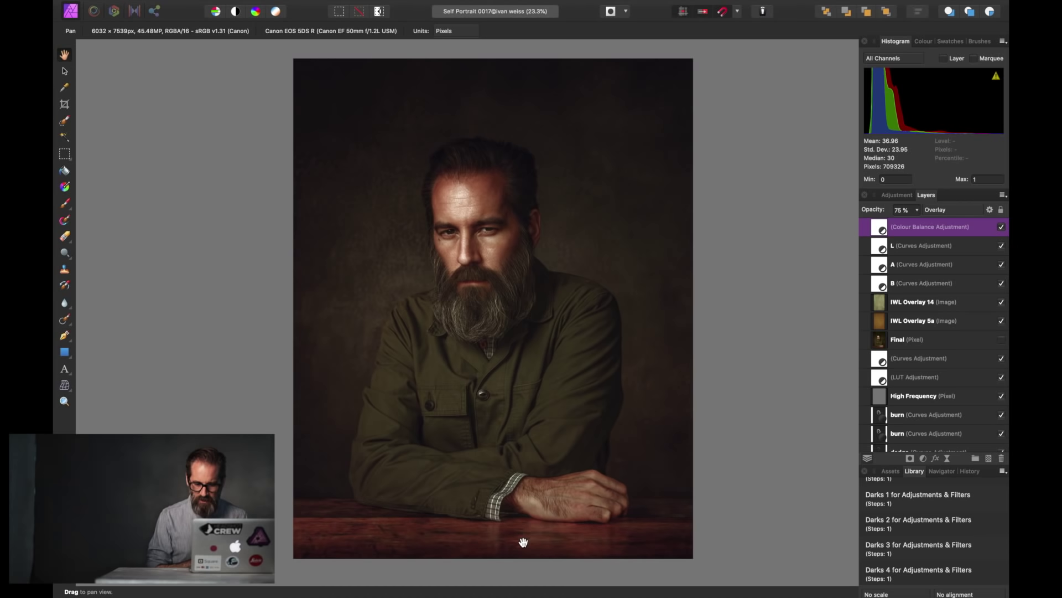
pyautogui.click(922, 456)
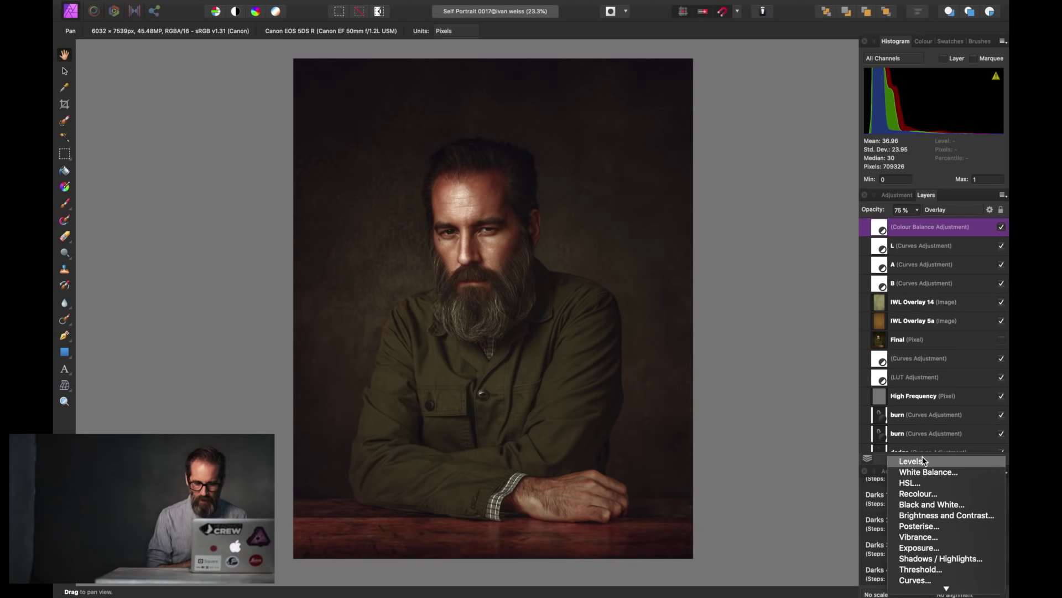
pyautogui.click(918, 483)
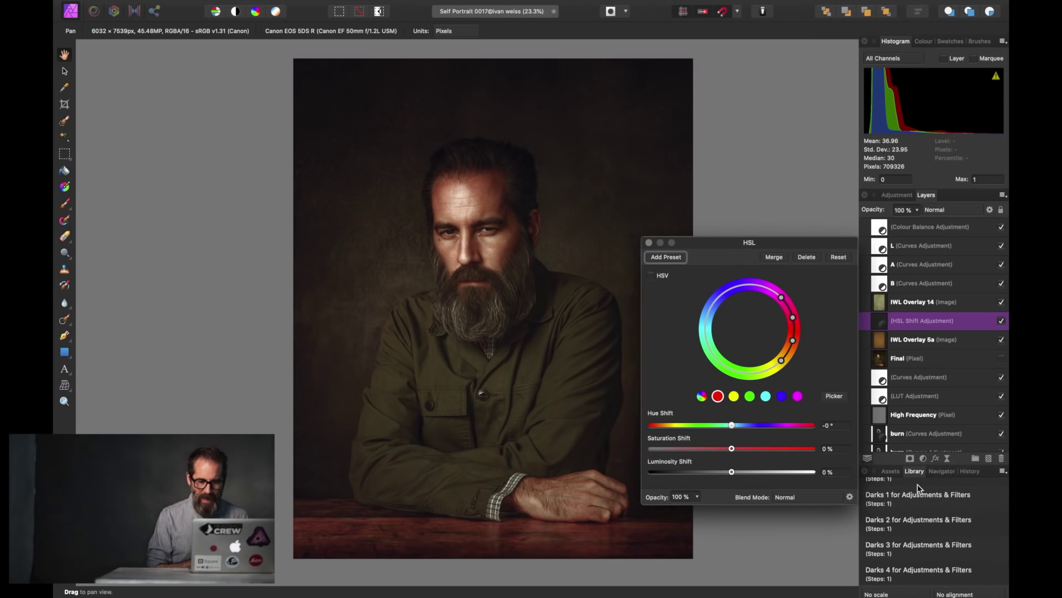
pyautogui.moveTo(738, 241); pyautogui.dragTo(814, 111)
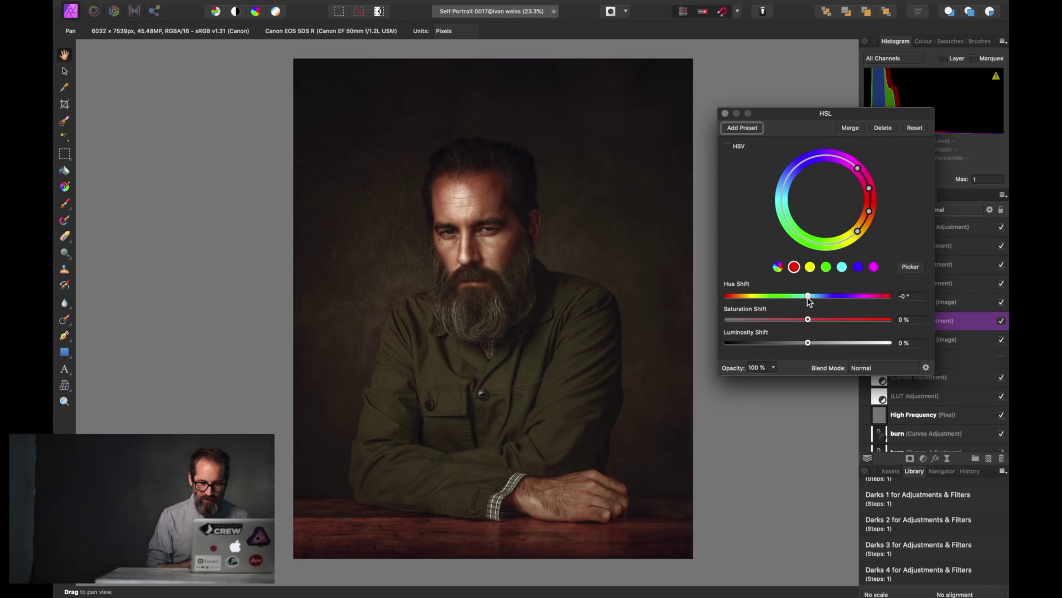
pyautogui.moveTo(808, 299); pyautogui.dragTo(808, 301)
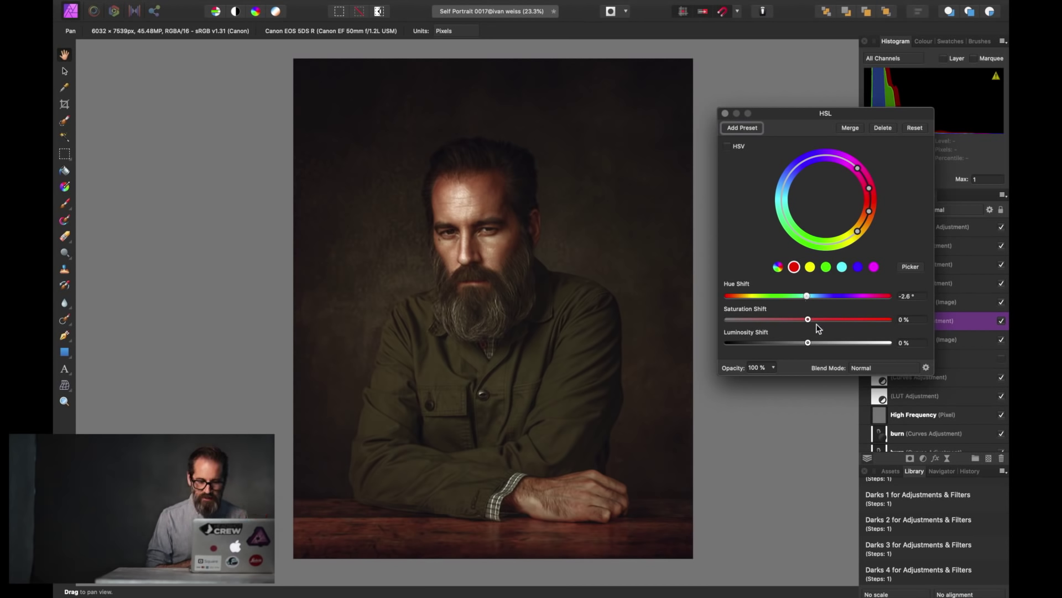
# Set the HSL red range's Saturation Shift to -3% and Luminosity Shift to 5%, and save the document
pyautogui.moveTo(808, 319); pyautogui.dragTo(805, 320)
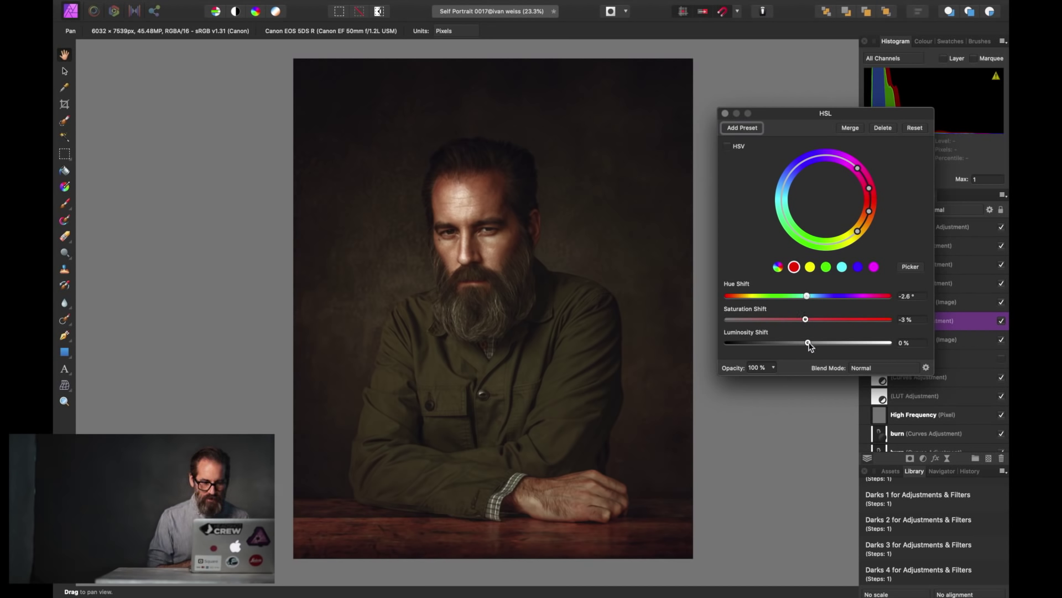
pyautogui.moveTo(809, 342); pyautogui.dragTo(814, 345)
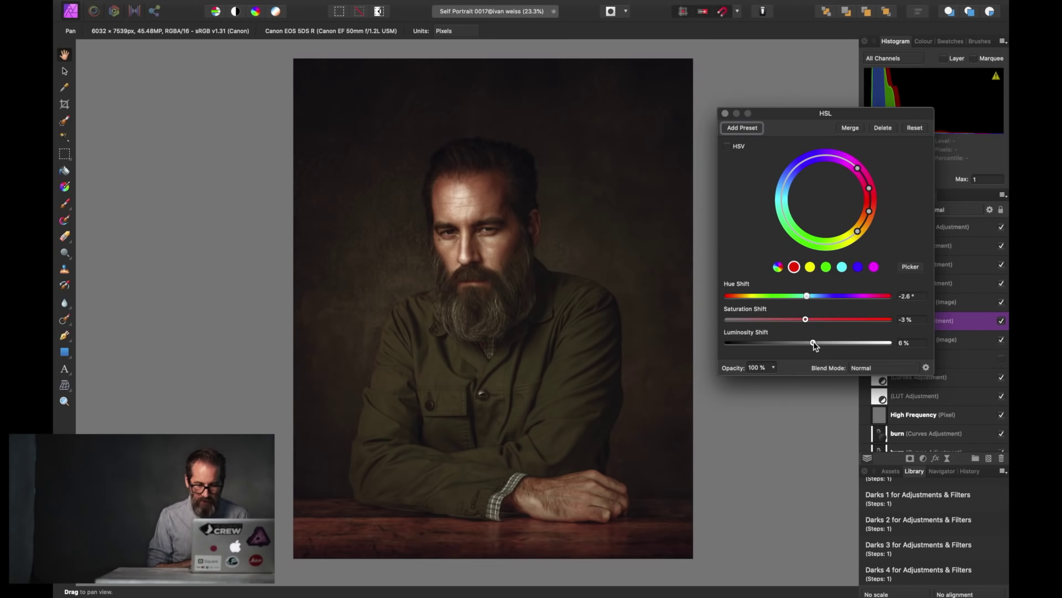
pyautogui.moveTo(813, 344); pyautogui.dragTo(814, 344)
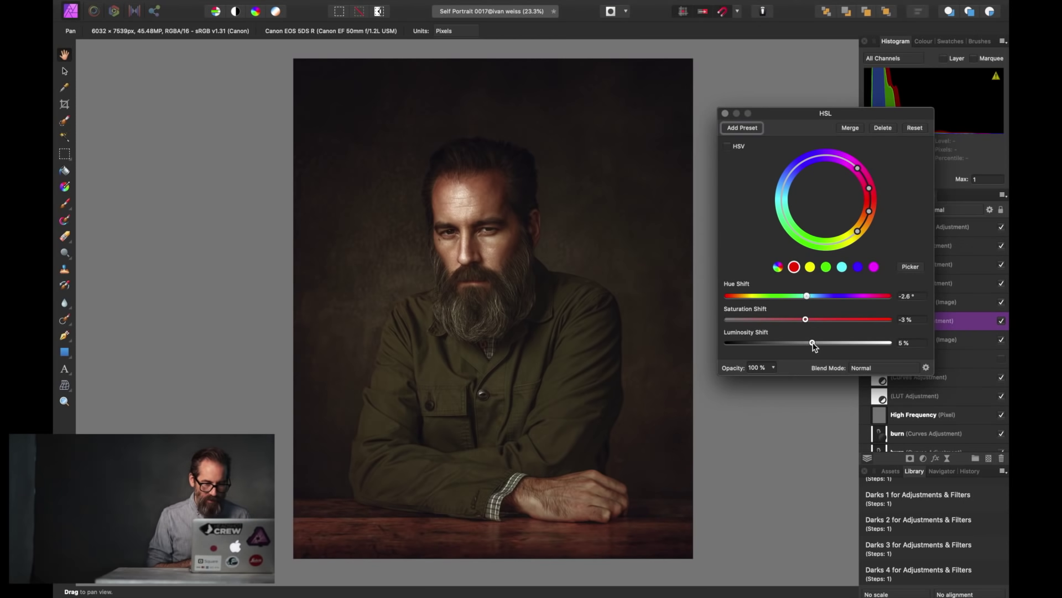
pyautogui.click(725, 114)
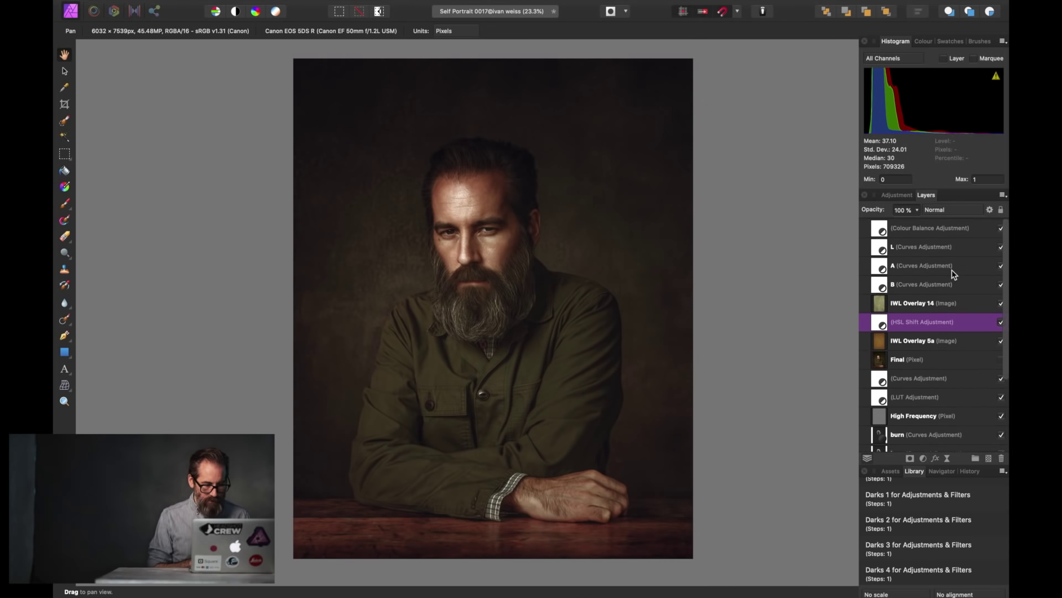
pyautogui.press('super+s')
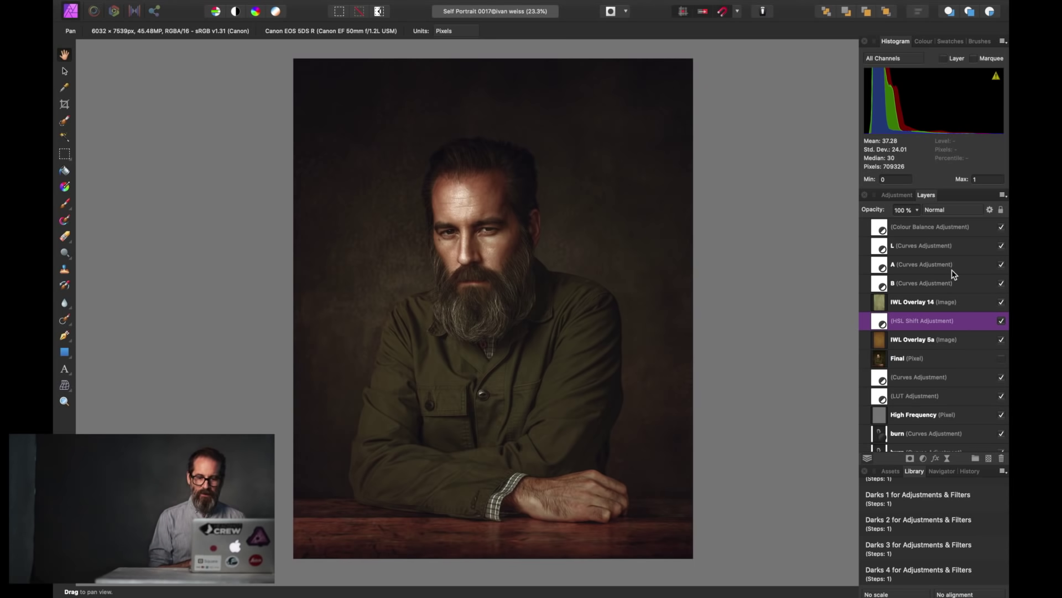
# Add a Levels adjustment above the Colour Balance adjustment, with Black Level at 5% and White Level at 92%
pyautogui.click(939, 229)
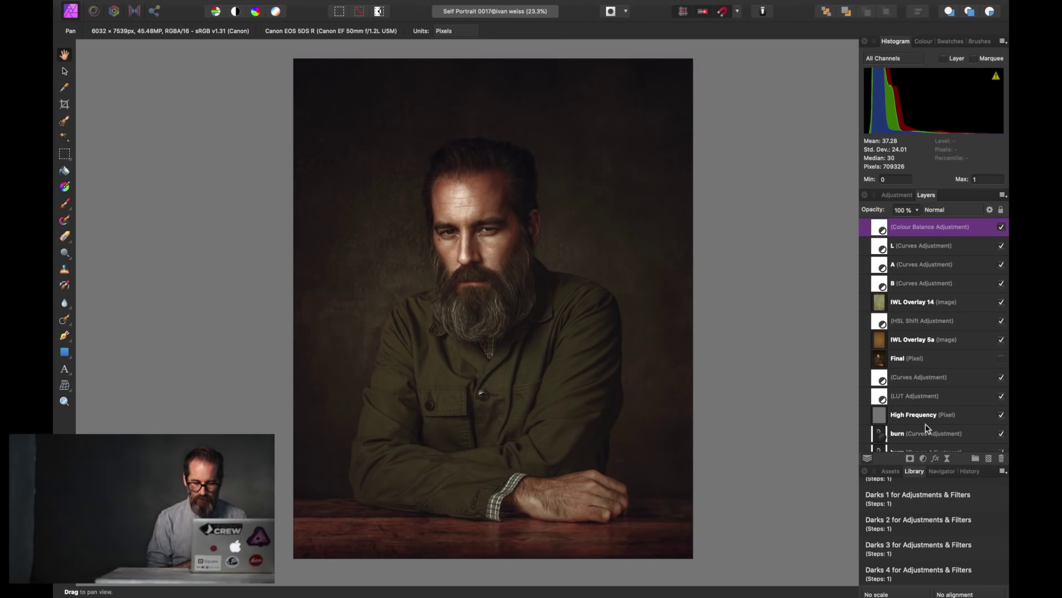
pyautogui.click(924, 459)
pyautogui.click(920, 462)
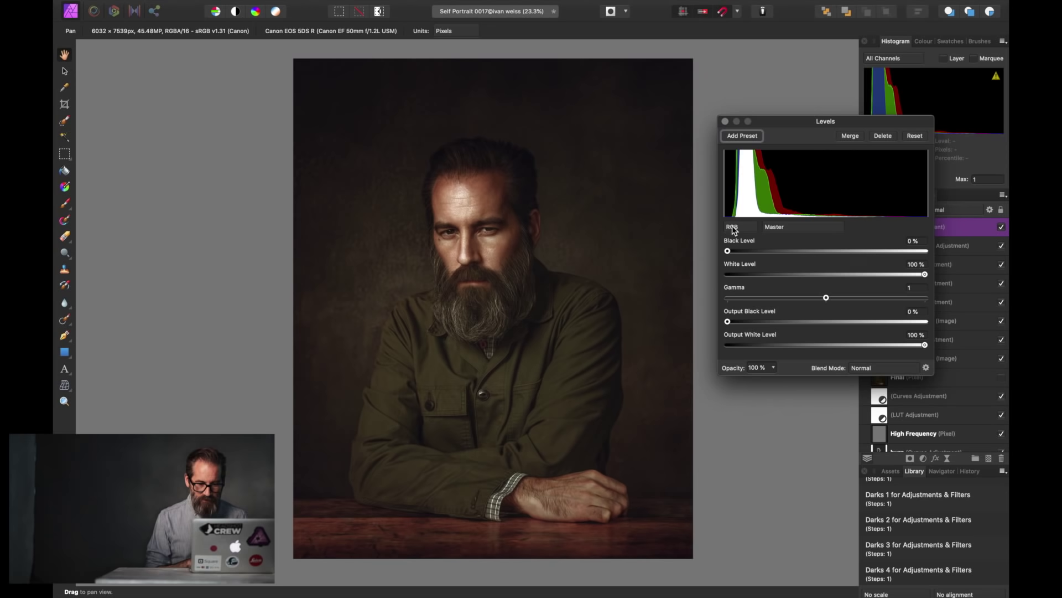
pyautogui.moveTo(729, 253); pyautogui.dragTo(740, 255)
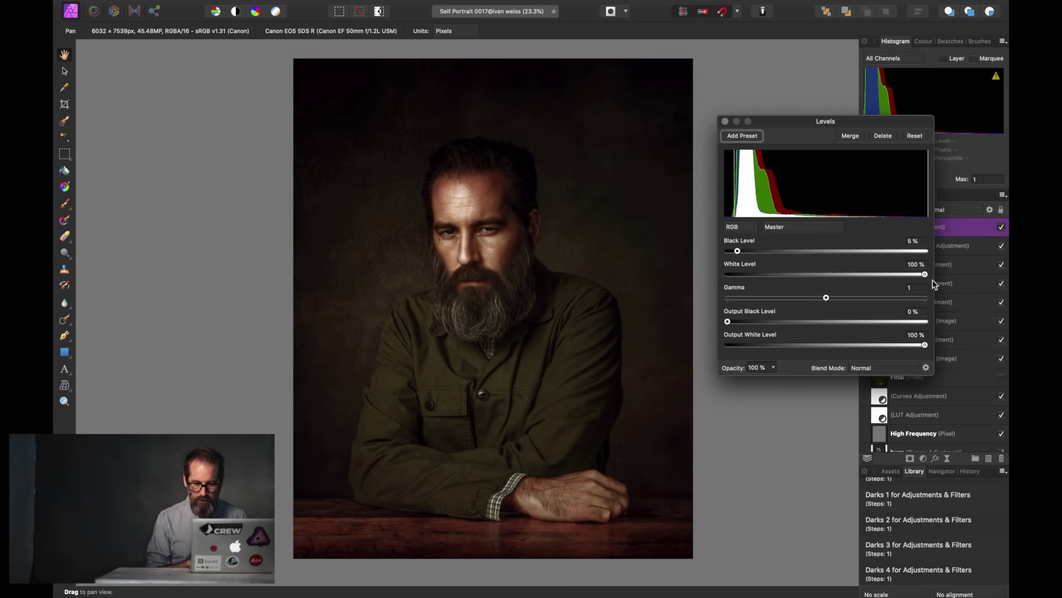
pyautogui.moveTo(926, 276); pyautogui.dragTo(909, 275)
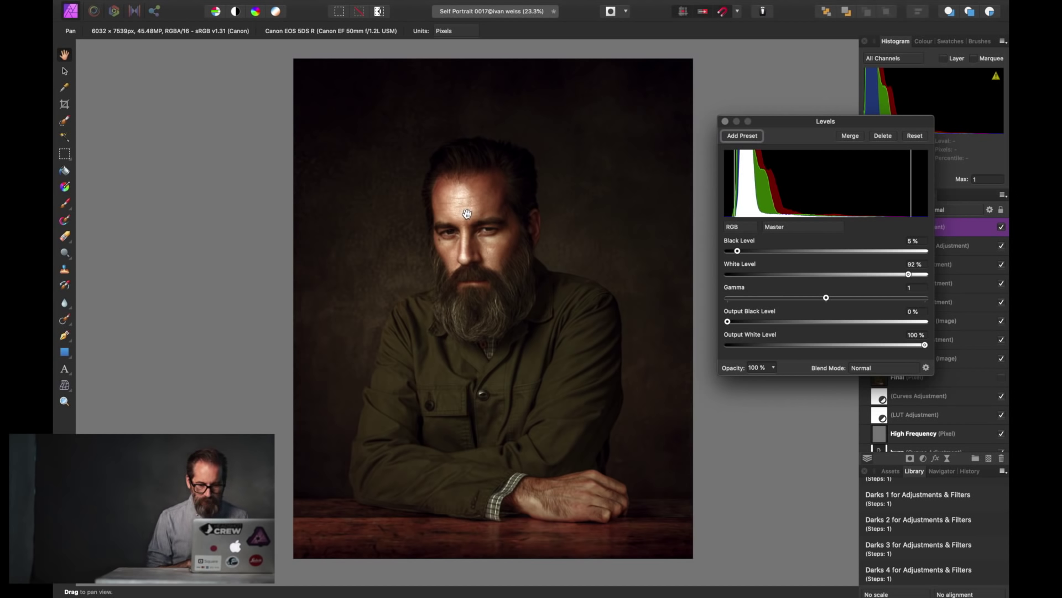
# Set the Levels adjustment's Gamma to 0.908 and Output Black Level to 3%, and save the document
pyautogui.click(827, 298)
pyautogui.moveTo(827, 298); pyautogui.dragTo(823, 300)
pyautogui.click(822, 299)
pyautogui.moveTo(821, 299); pyautogui.dragTo(818, 300)
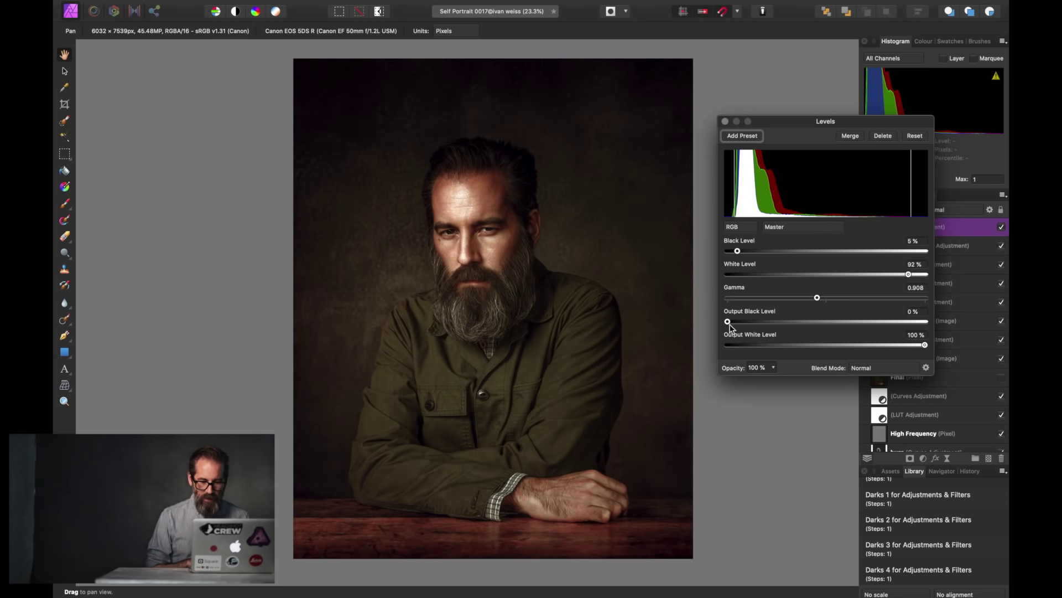
pyautogui.moveTo(729, 324); pyautogui.dragTo(733, 328)
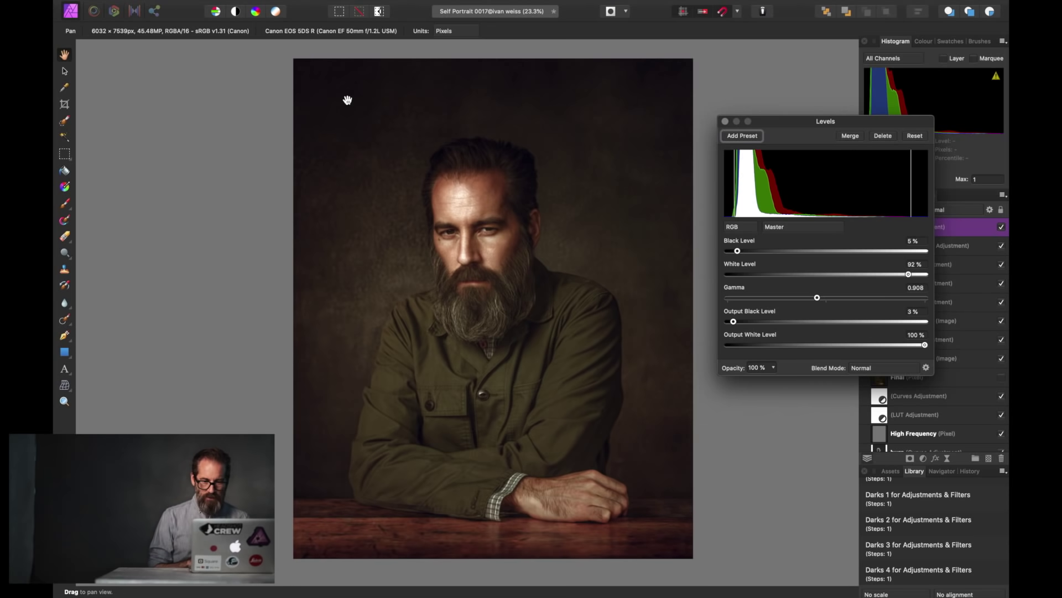
pyautogui.click(726, 121)
pyautogui.press('super+s')
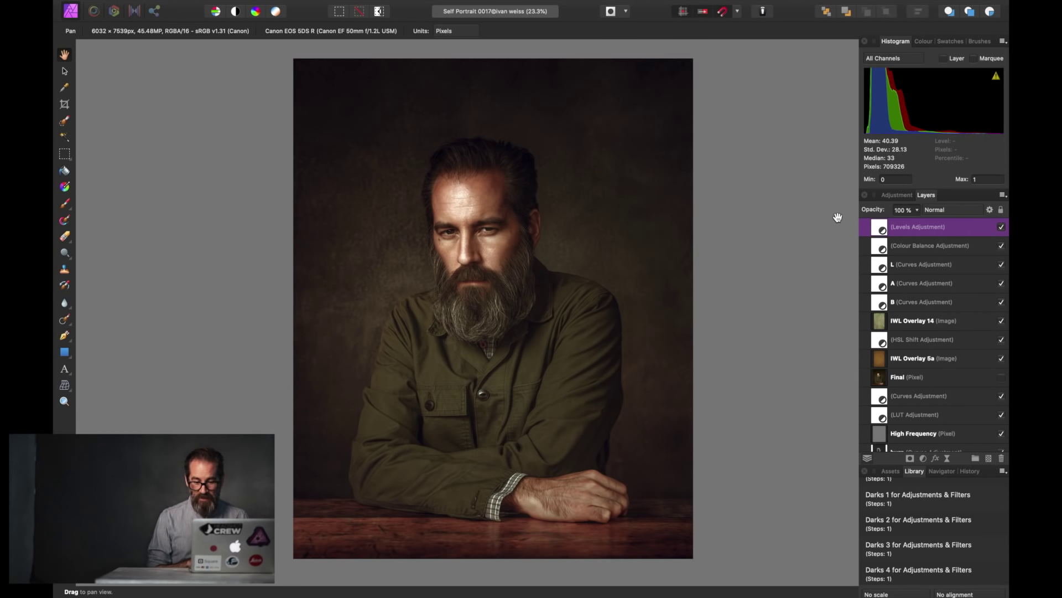
# Place the grey IWL Overlay 27 asset at the top of the layer stack and align it to cover the whole portrait
pyautogui.click(891, 472)
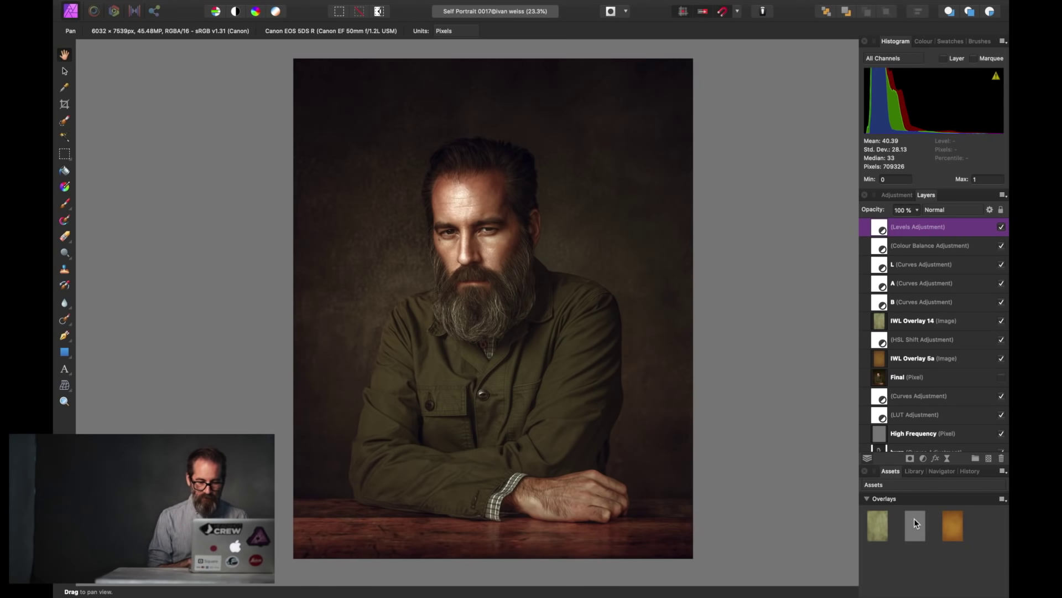
pyautogui.moveTo(914, 518); pyautogui.dragTo(635, 423)
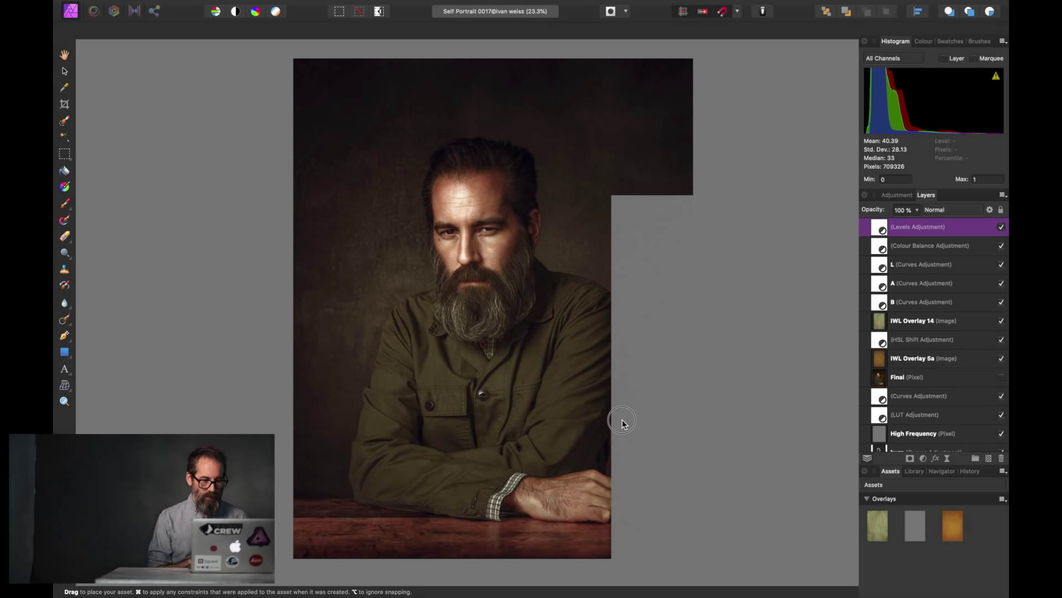
pyautogui.click(439, 367)
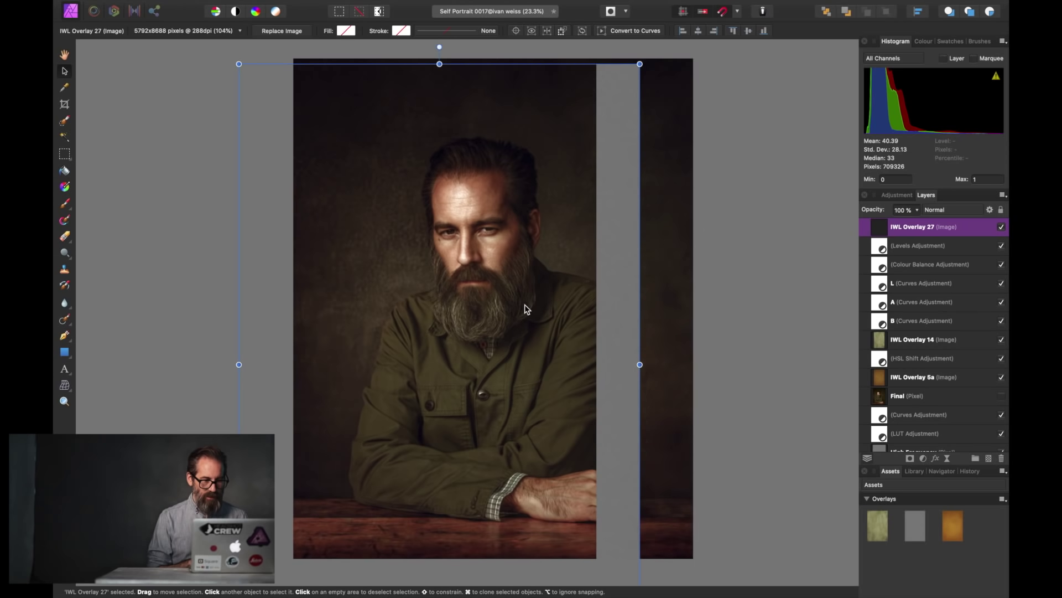
pyautogui.moveTo(484, 254); pyautogui.dragTo(535, 253)
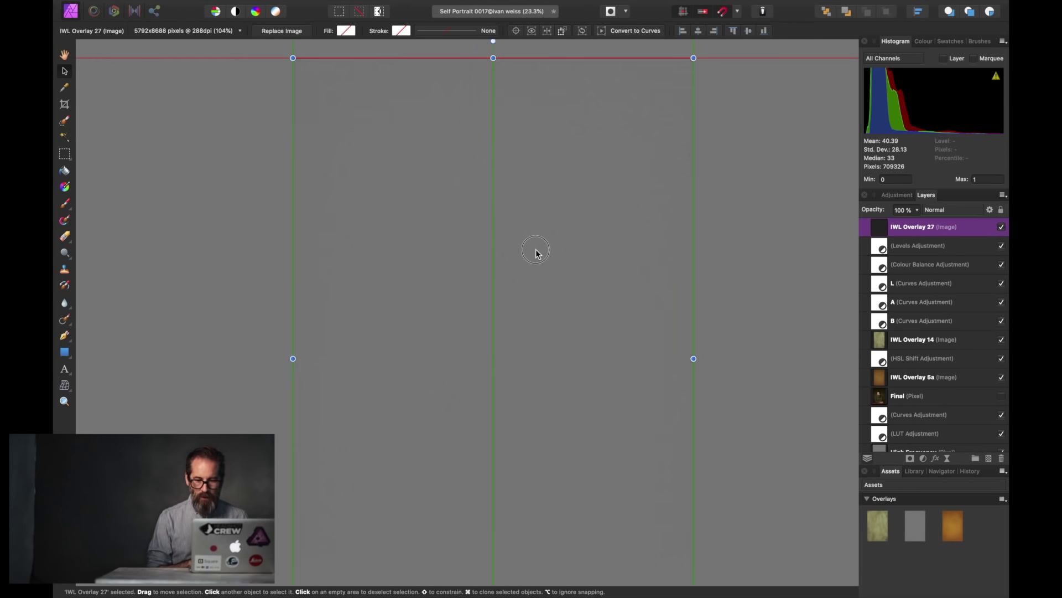
# Set IWL Overlay 27's blend mode to Overlay and save the document
pyautogui.click(945, 211)
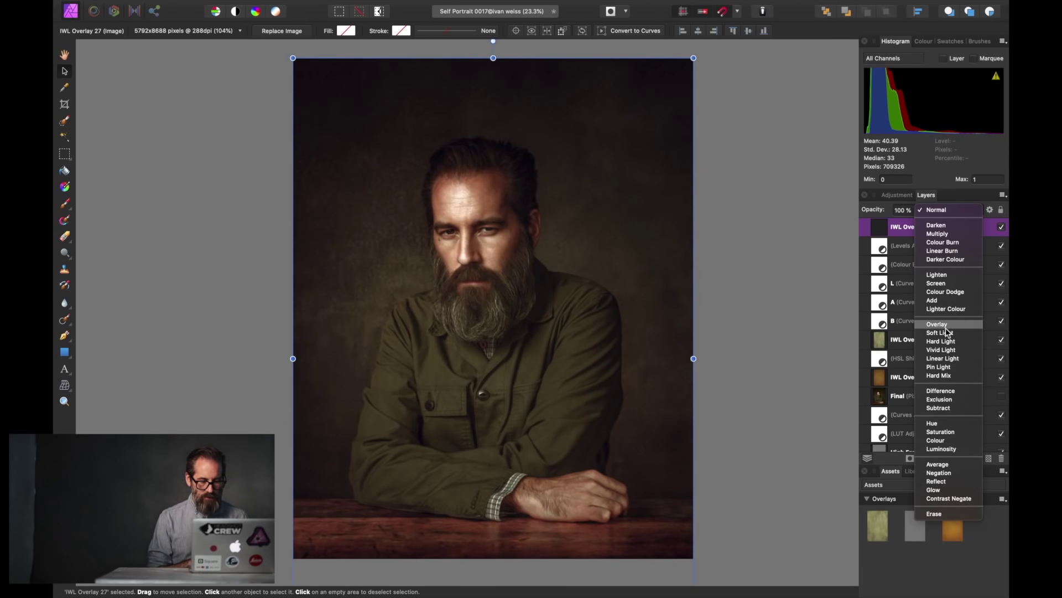
pyautogui.click(949, 325)
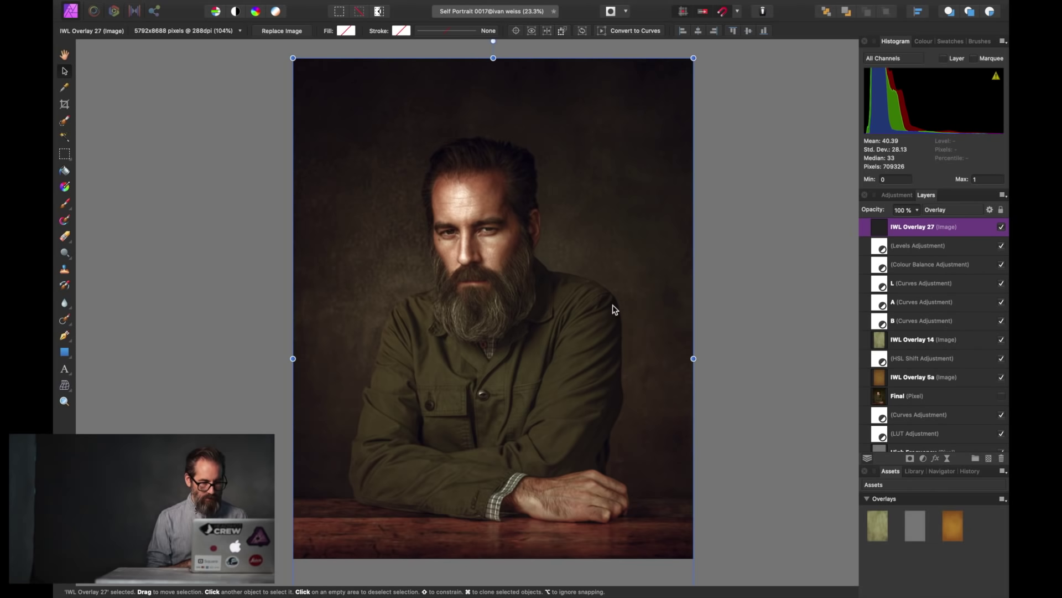
pyautogui.press('super+s')
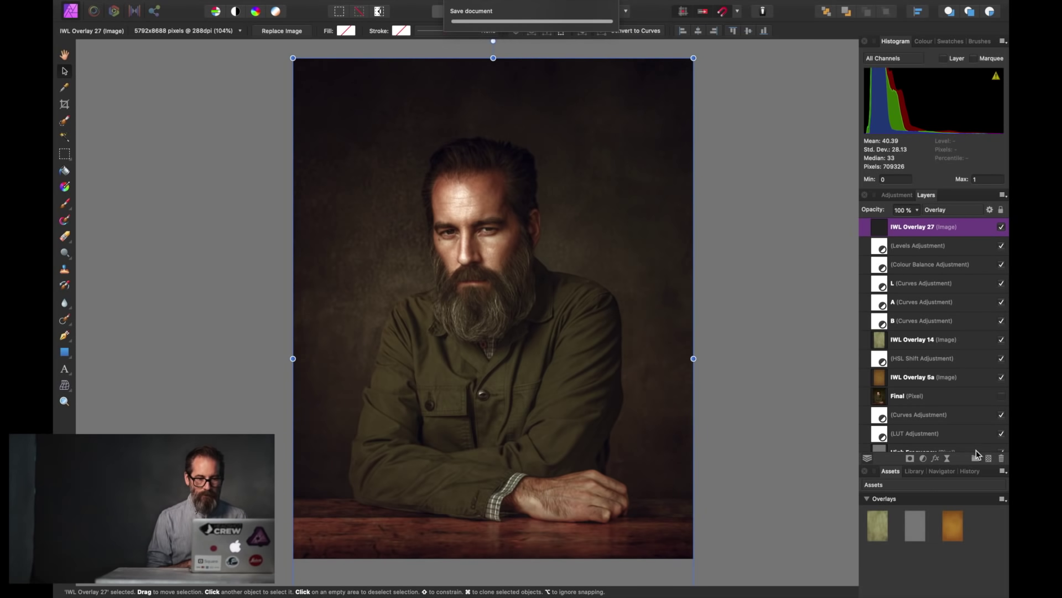
# Delete the hidden Final pixel layer from the layer stack
pyautogui.click(948, 400)
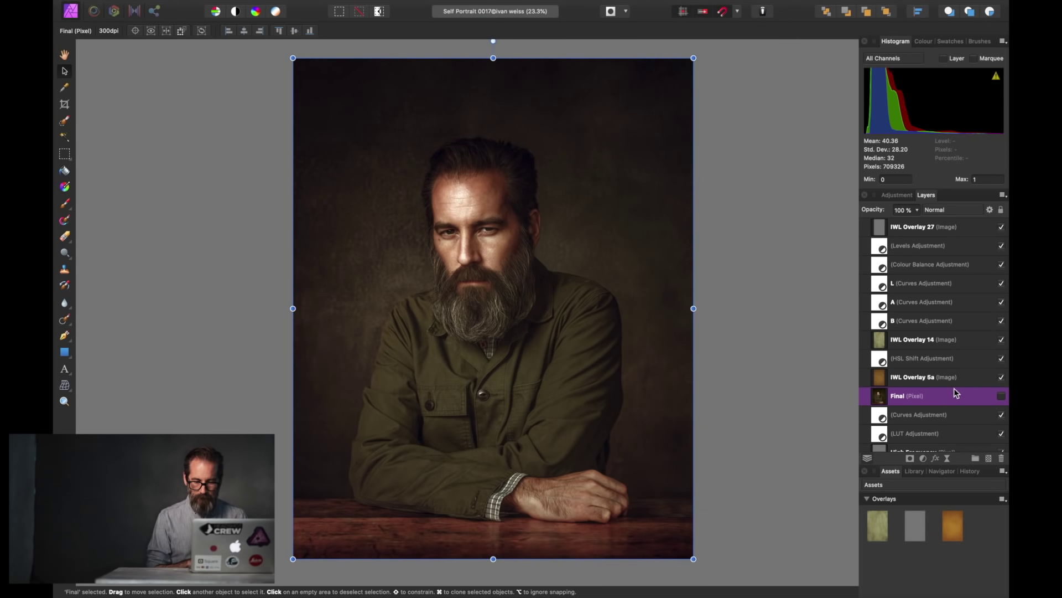
pyautogui.scroll(-2, 941, 368)
pyautogui.moveTo(936, 388); pyautogui.dragTo(937, 374)
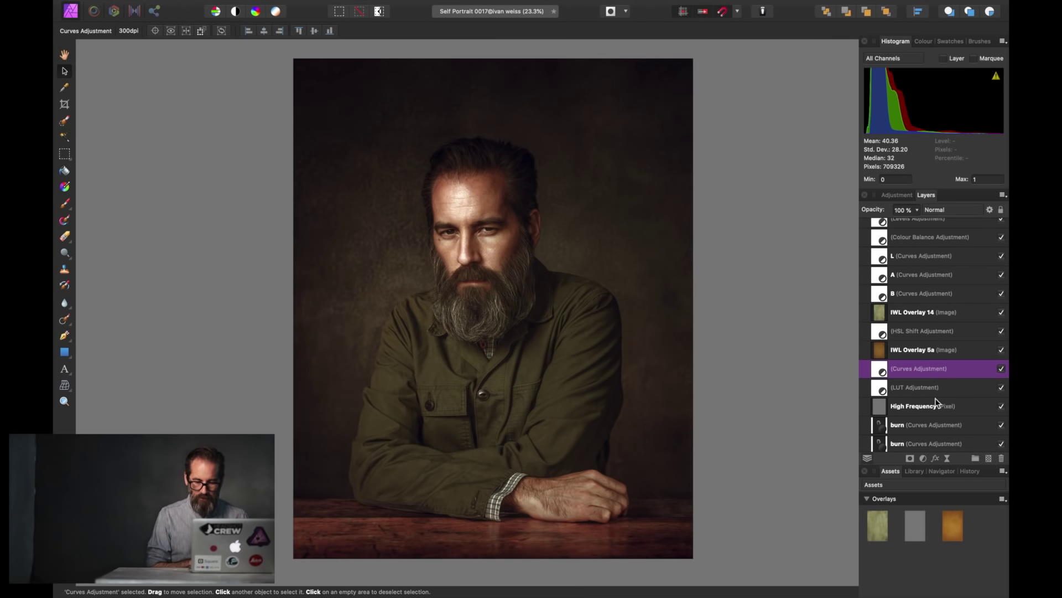
# Isolate the Background layer and the Low Frequency layer in turn to review the early retouching stages
pyautogui.scroll(-5, 935, 397)
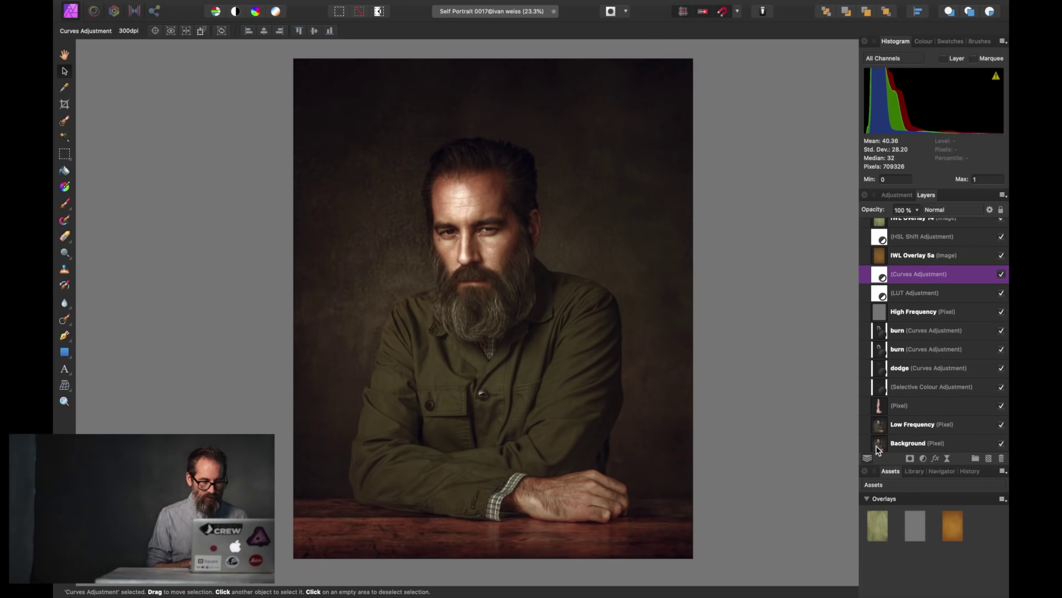
pyautogui.keyDown('alt'); pyautogui.click(875, 446); pyautogui.keyUp('alt')
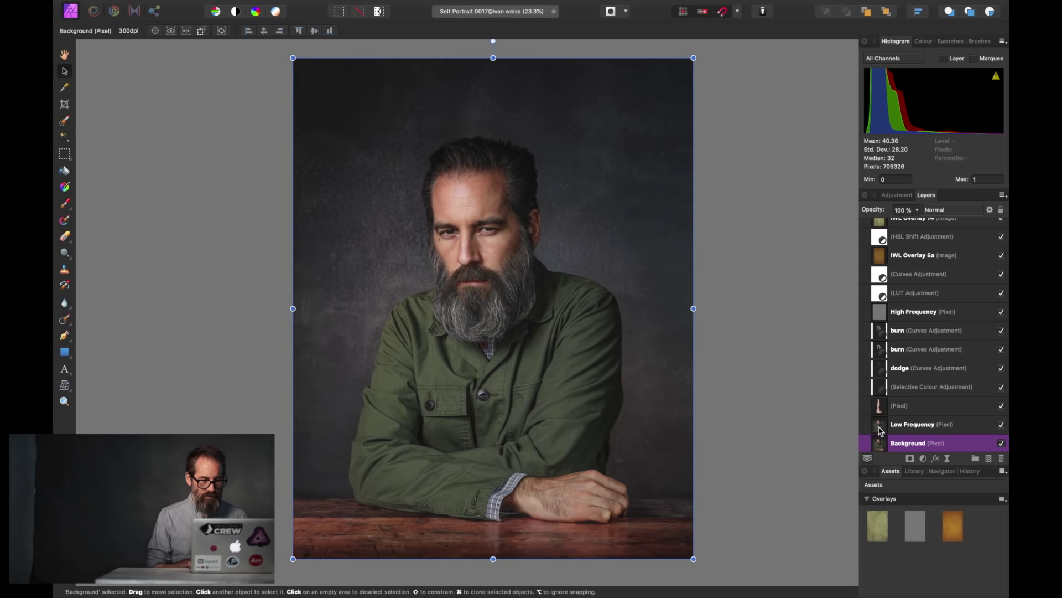
pyautogui.keyDown('alt'); pyautogui.click(879, 430); pyautogui.keyUp('alt')
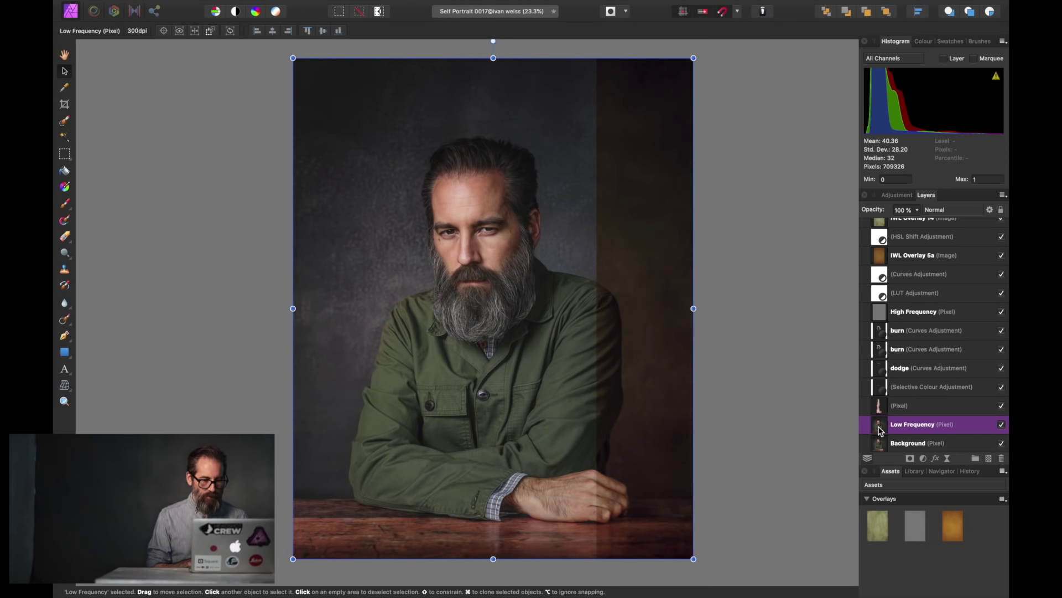